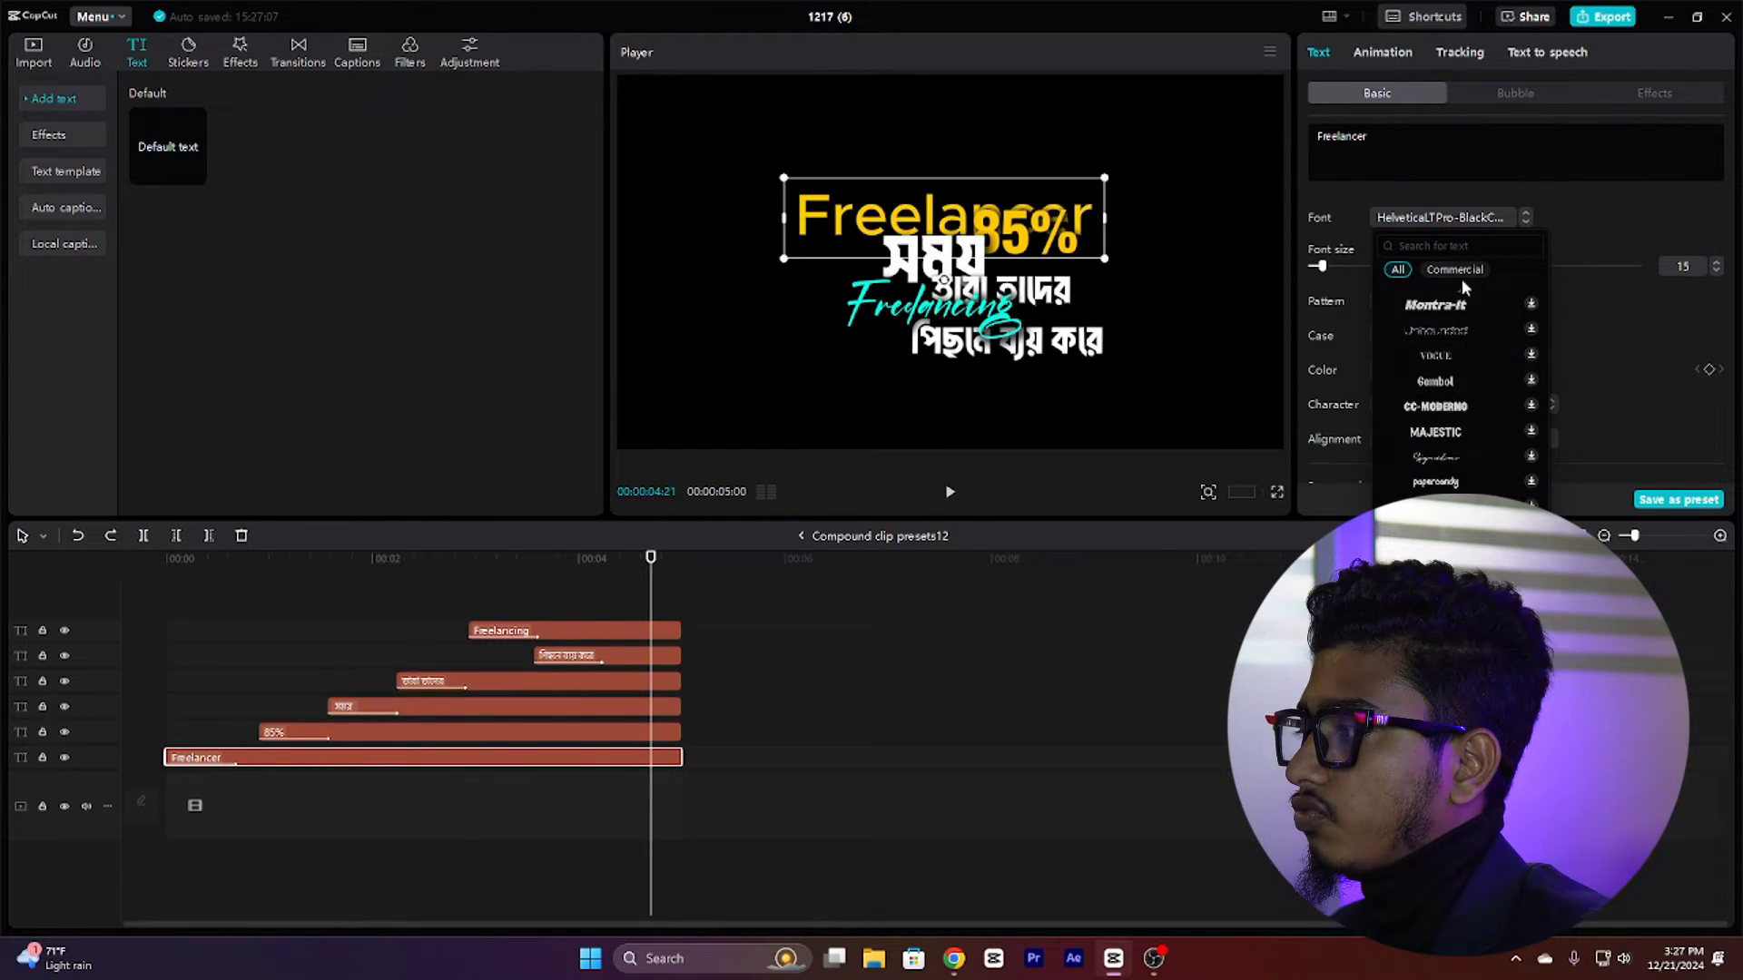
Step: Search the font list for Helvetica and apply the Helvetica font to the Freelancer text
scroll(1452, 327, up, 3)
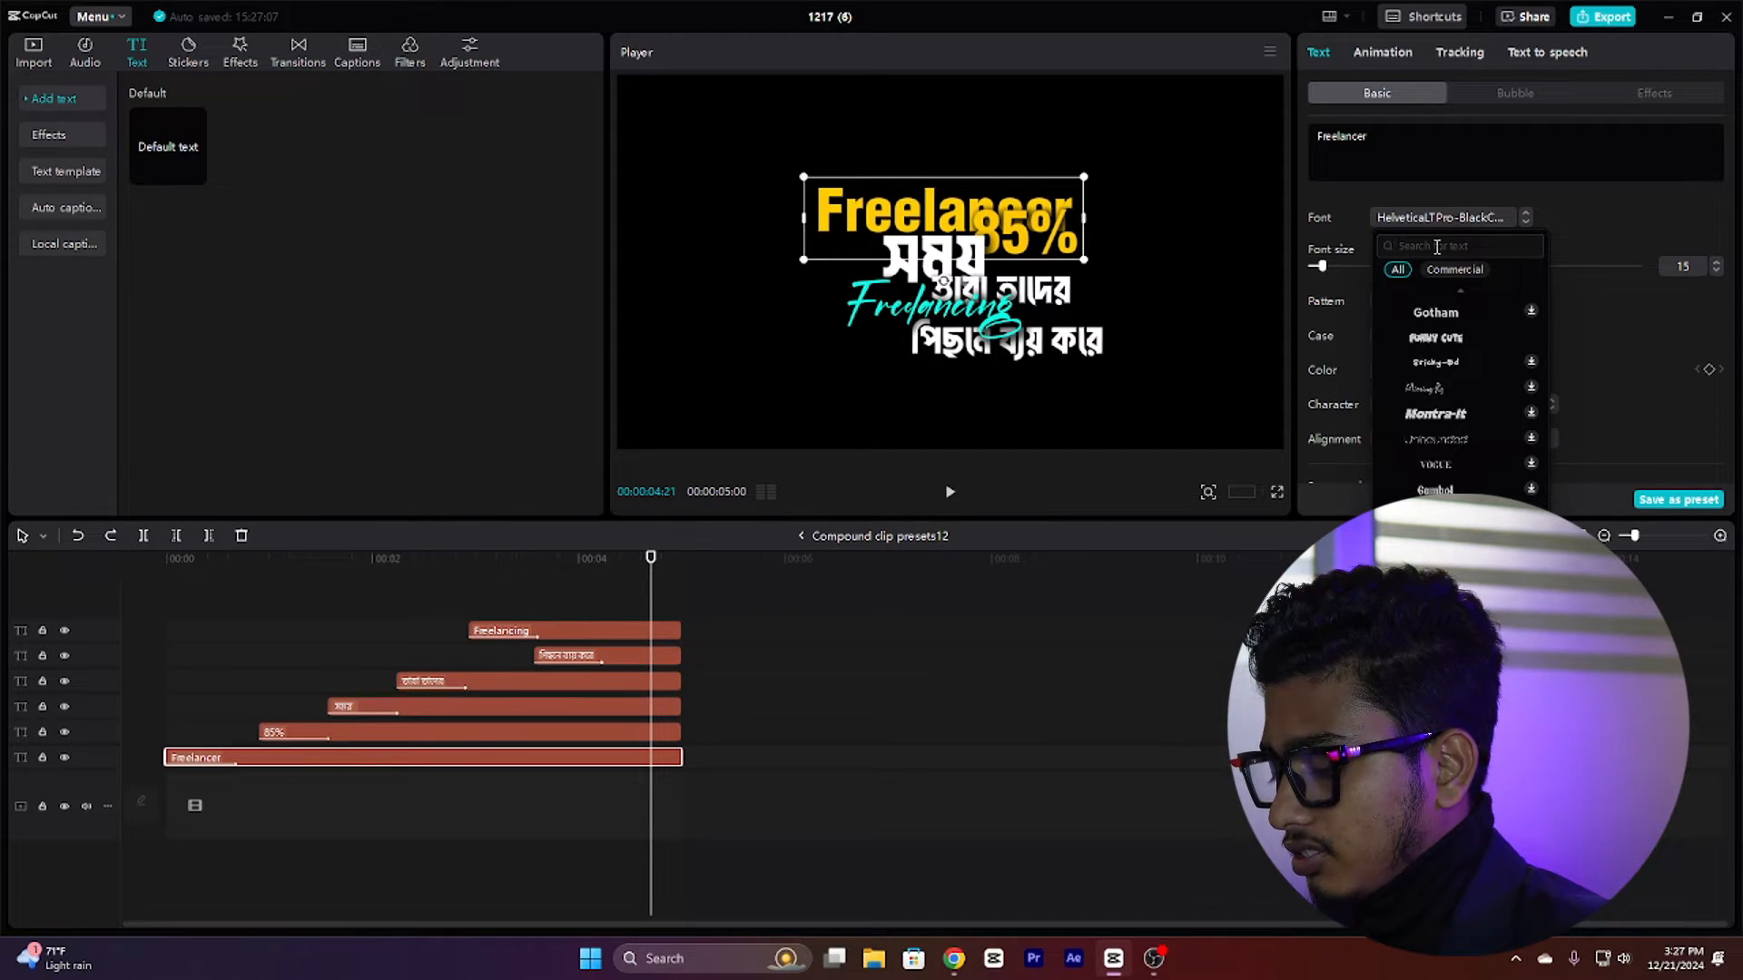
text(helvetica)
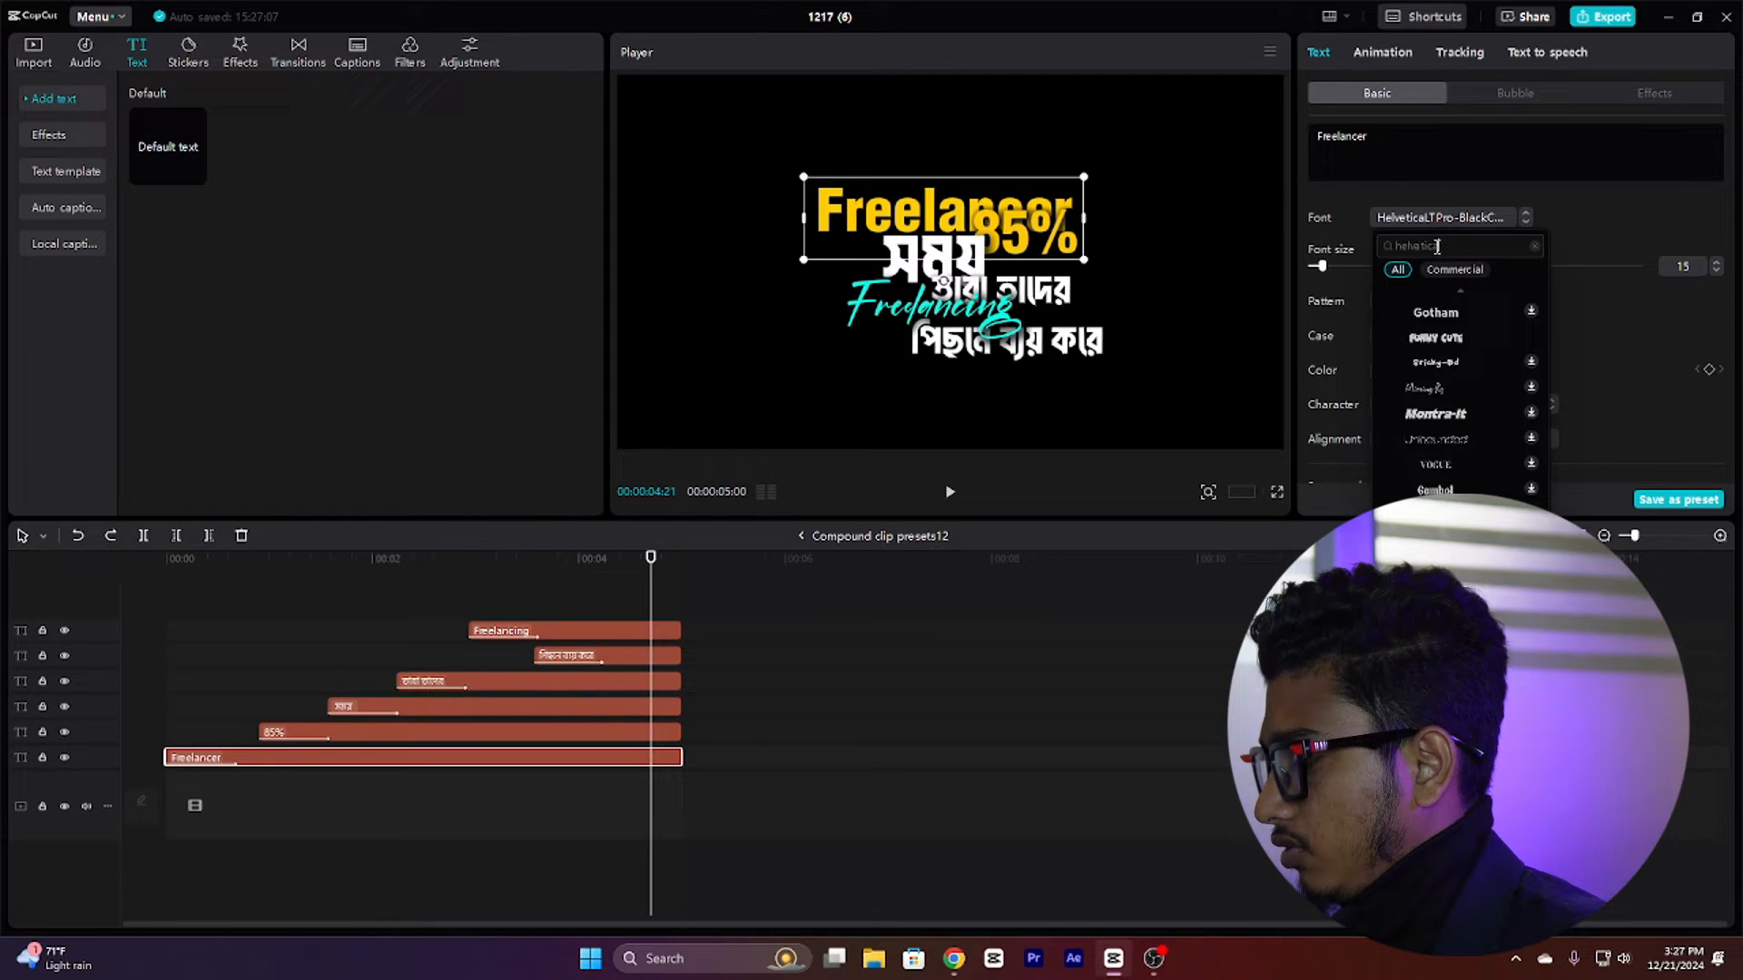
key(Return)
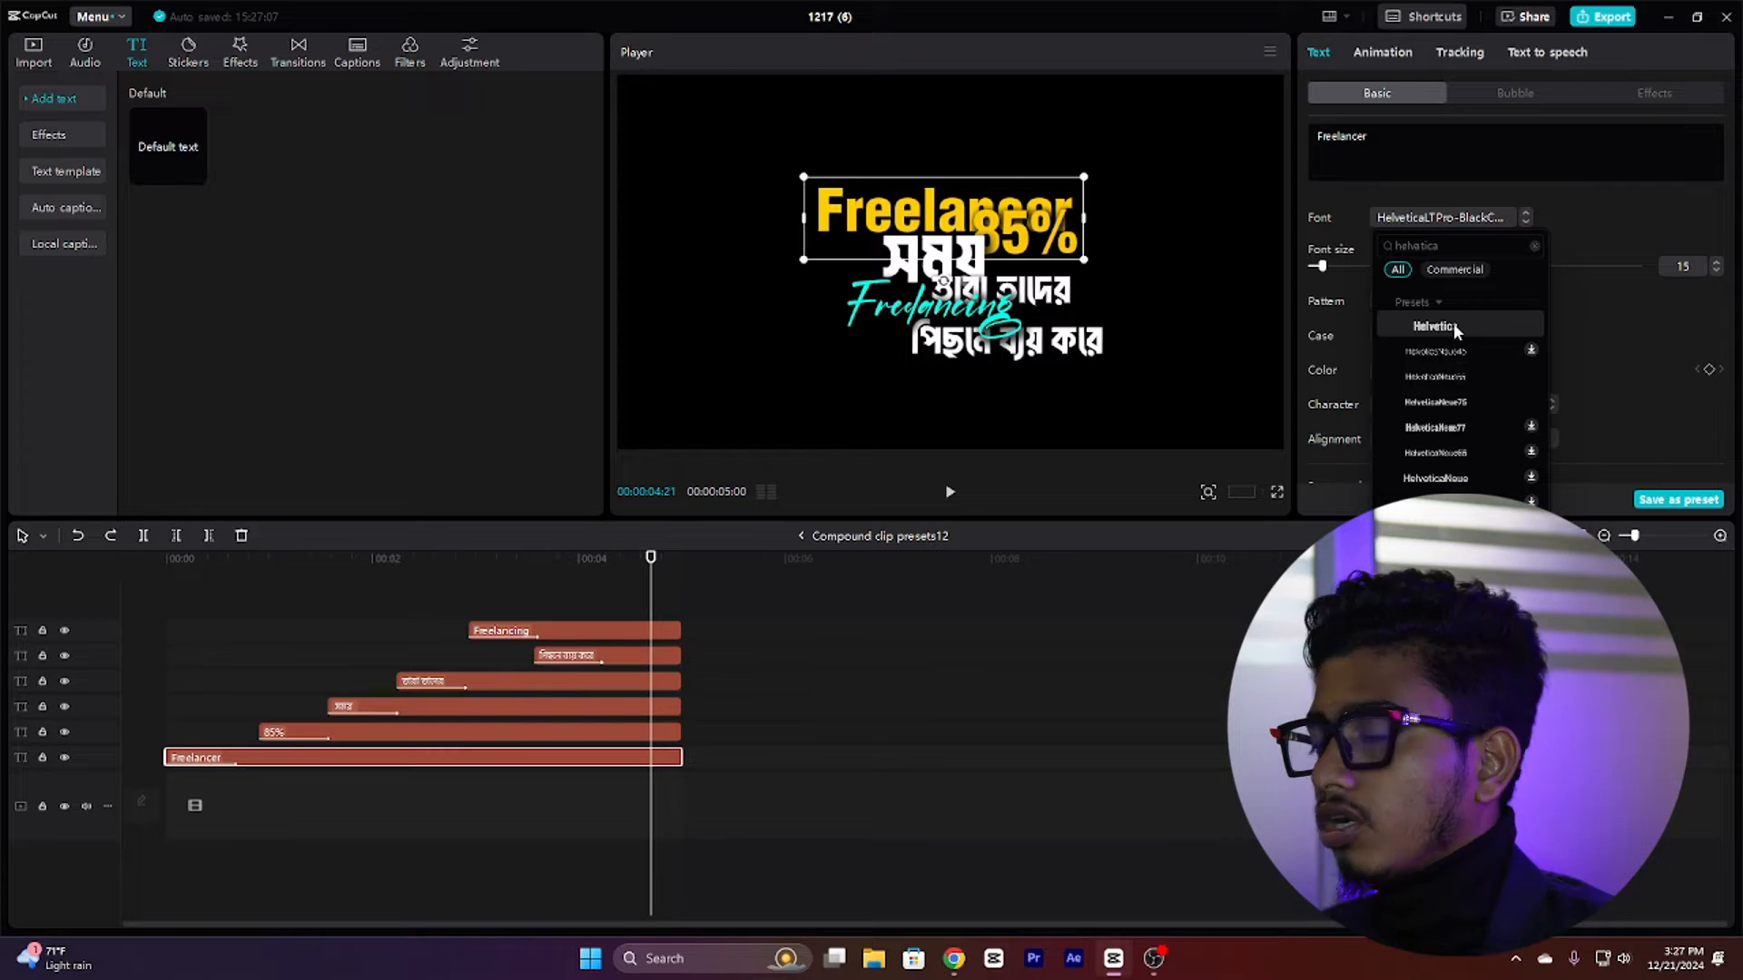
click(1453, 329)
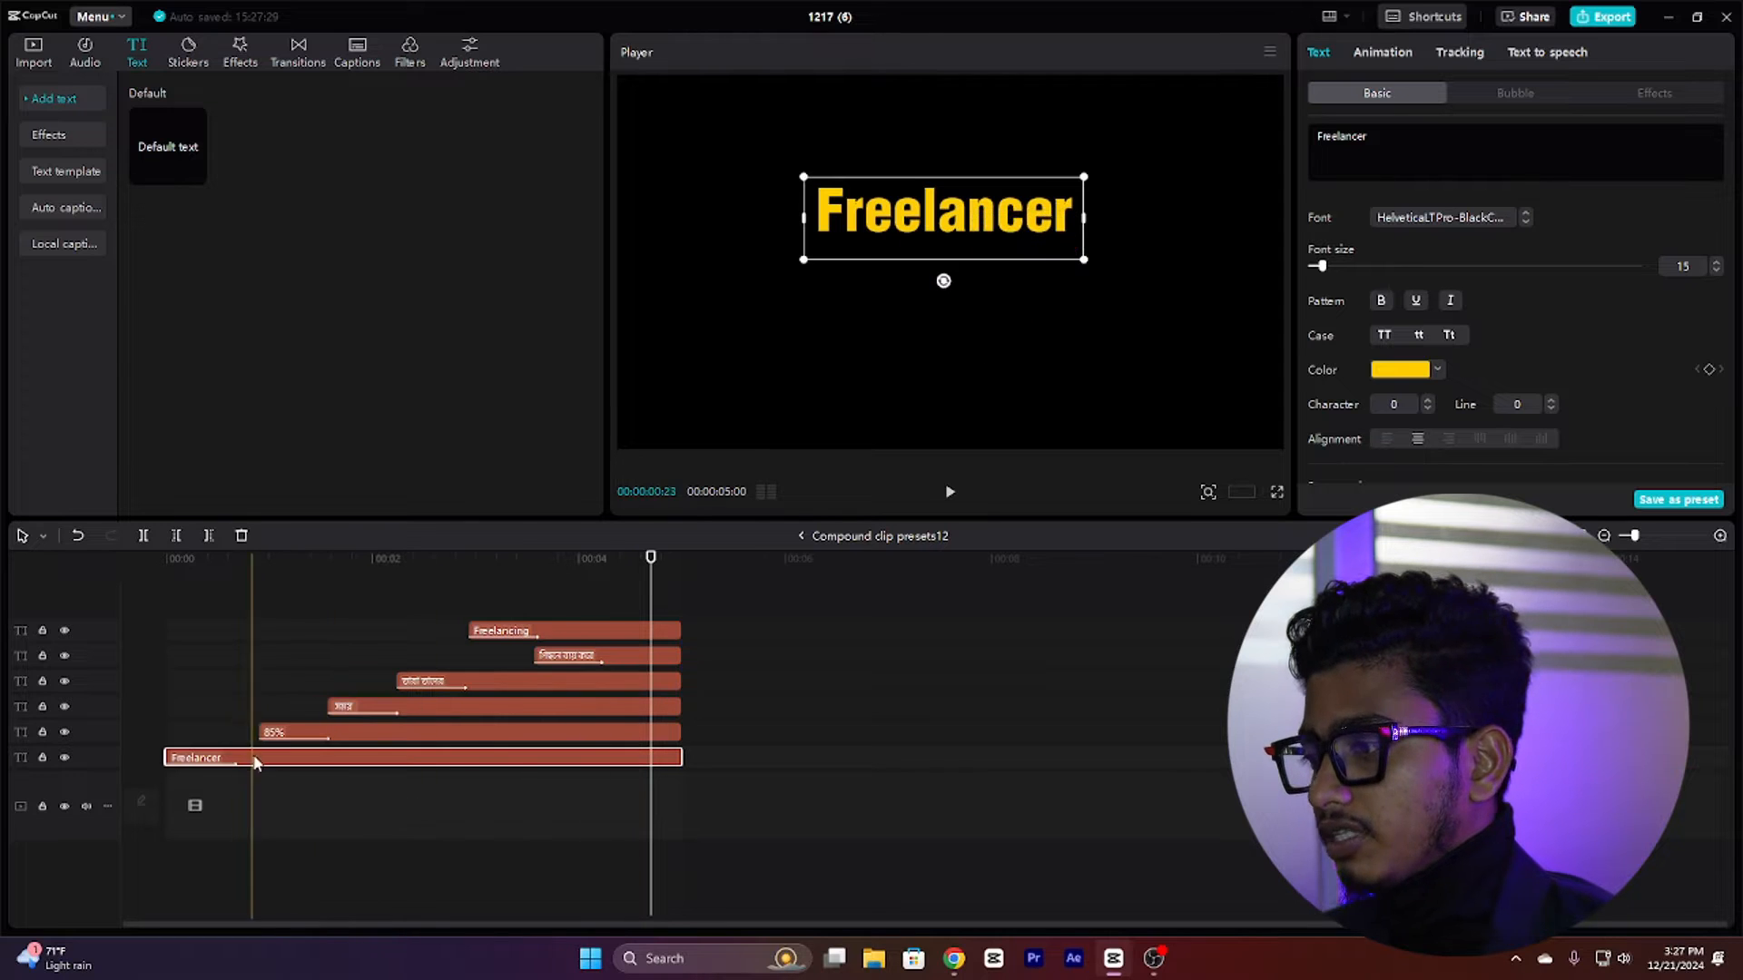
Step: Play back the title animation from the start and scrub through the first second
click(222, 774)
click(236, 760)
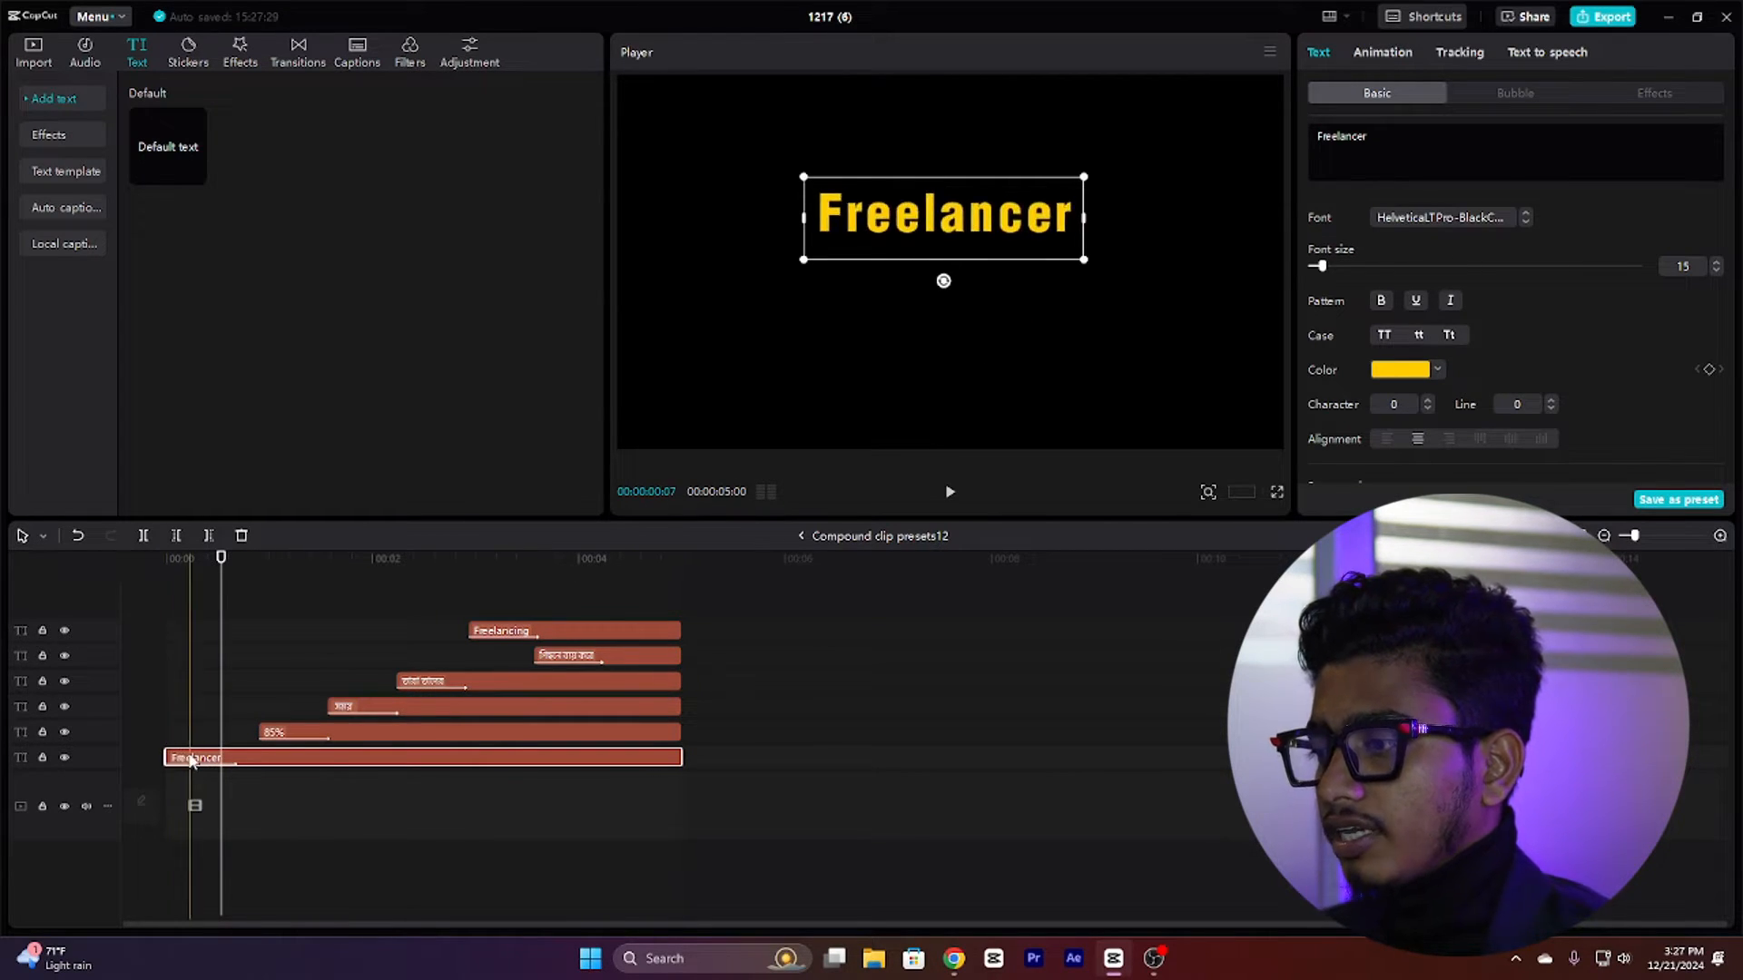
click(167, 757)
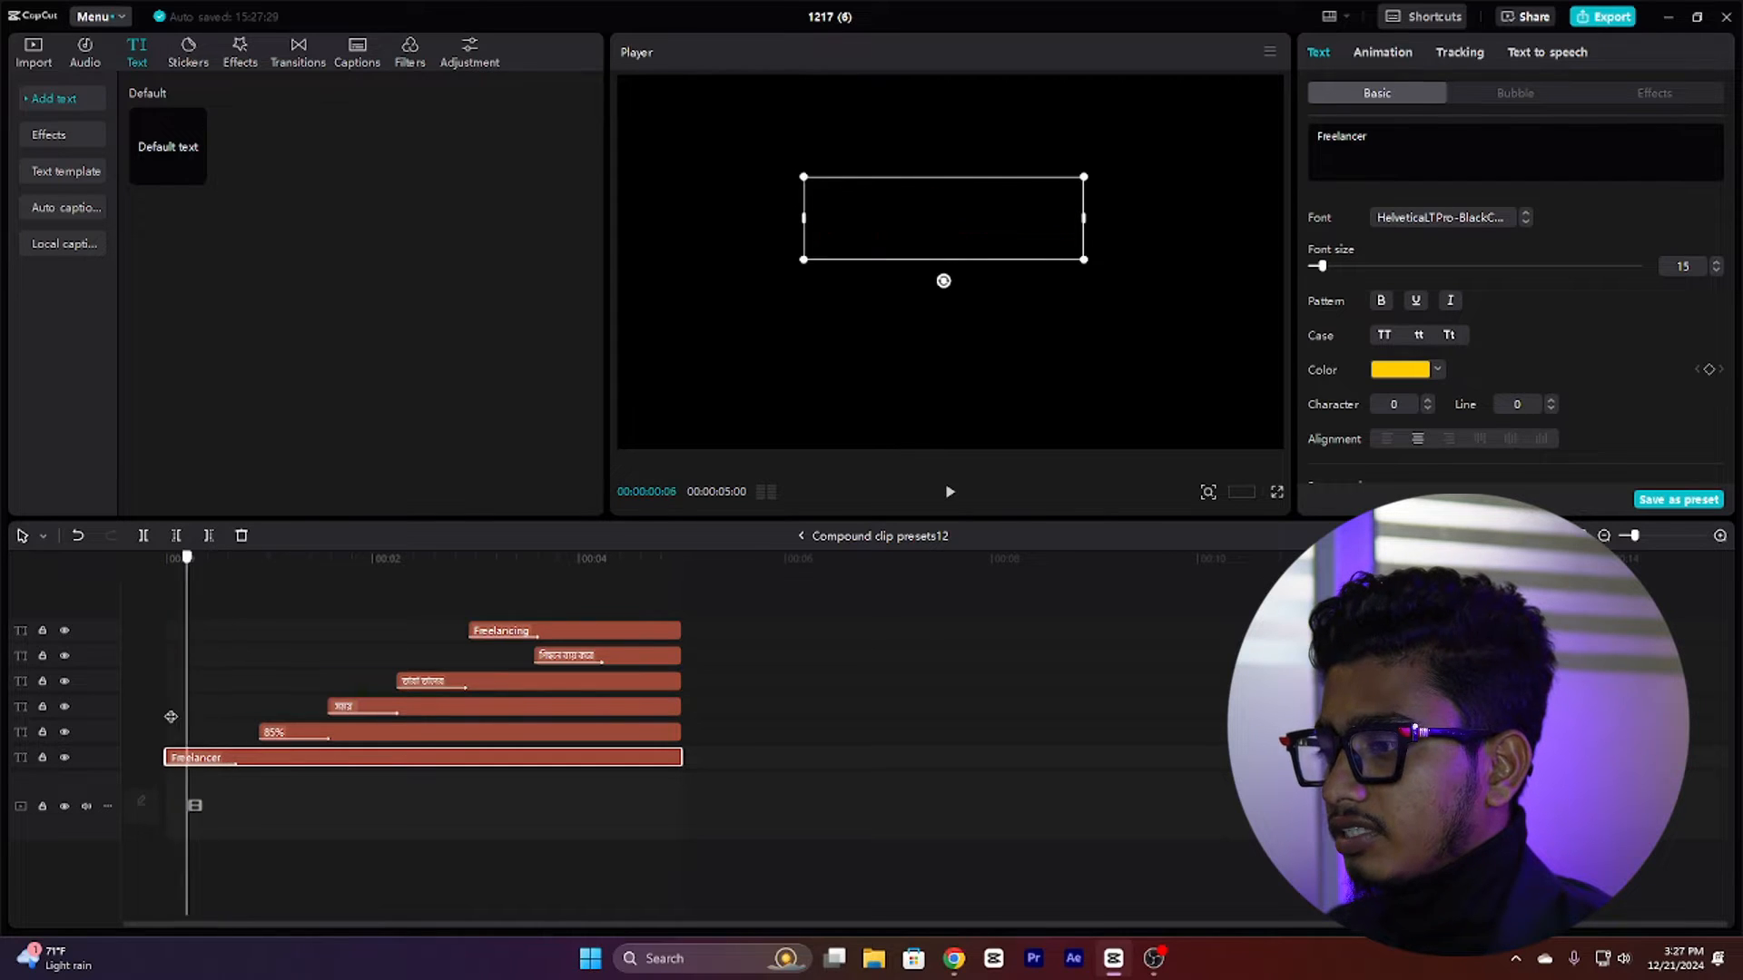
click(949, 492)
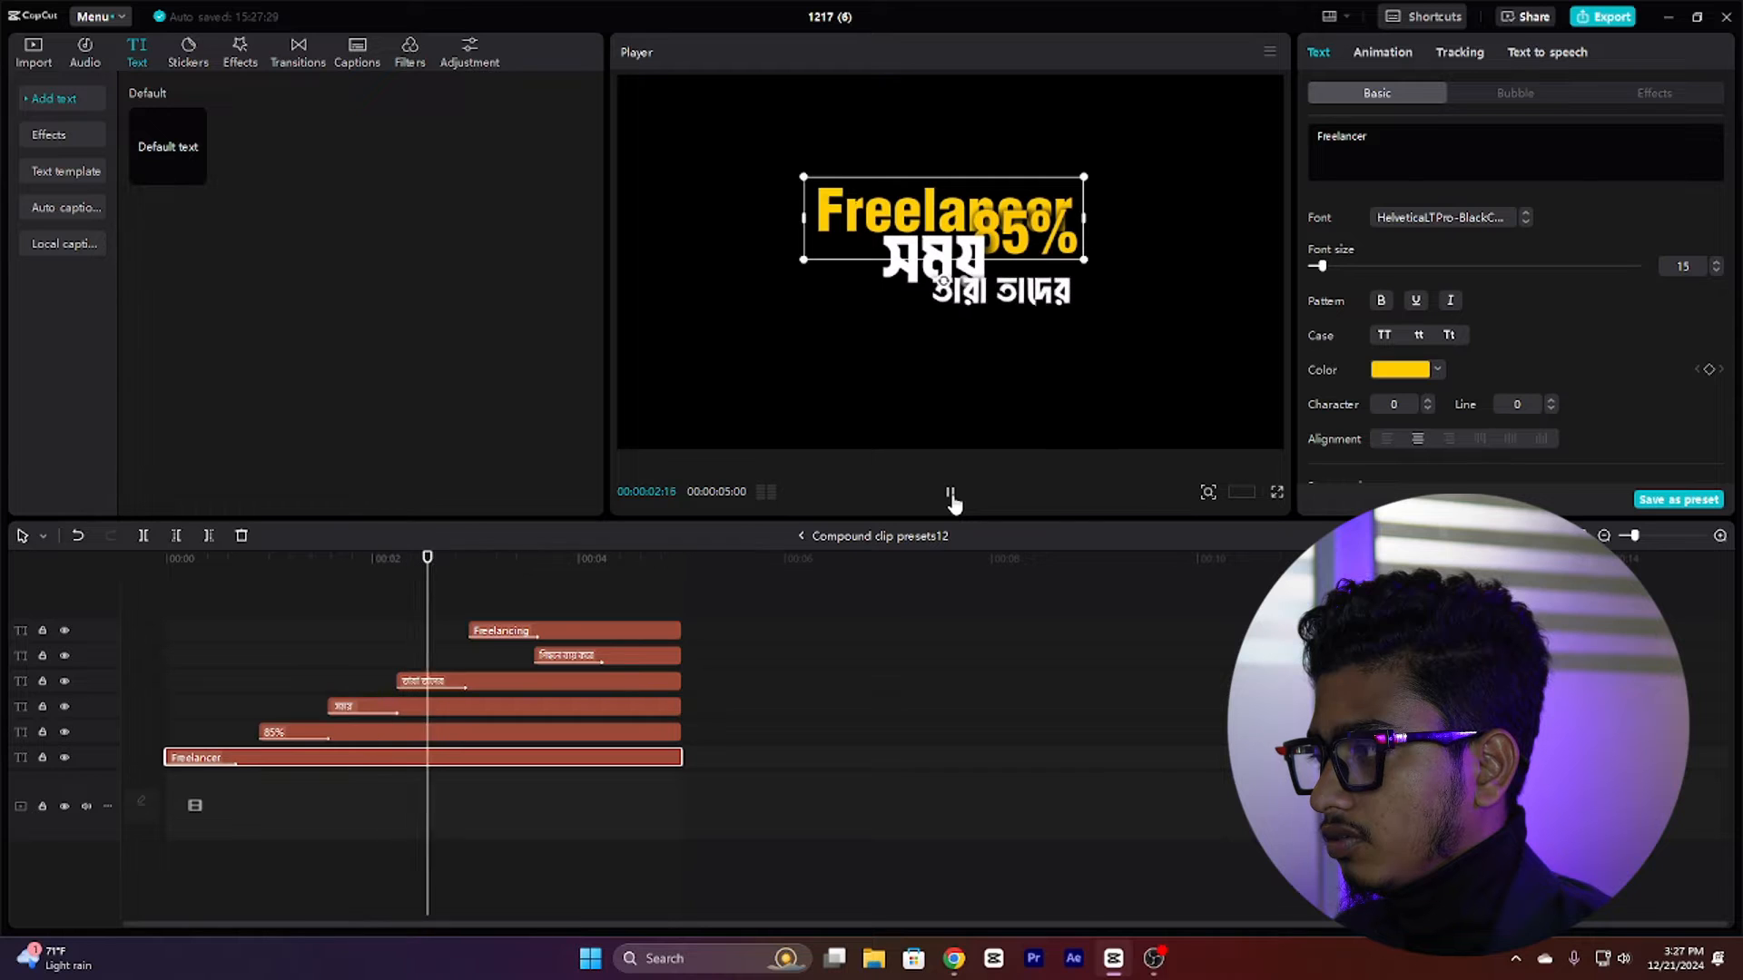
click(774, 604)
key(Home)
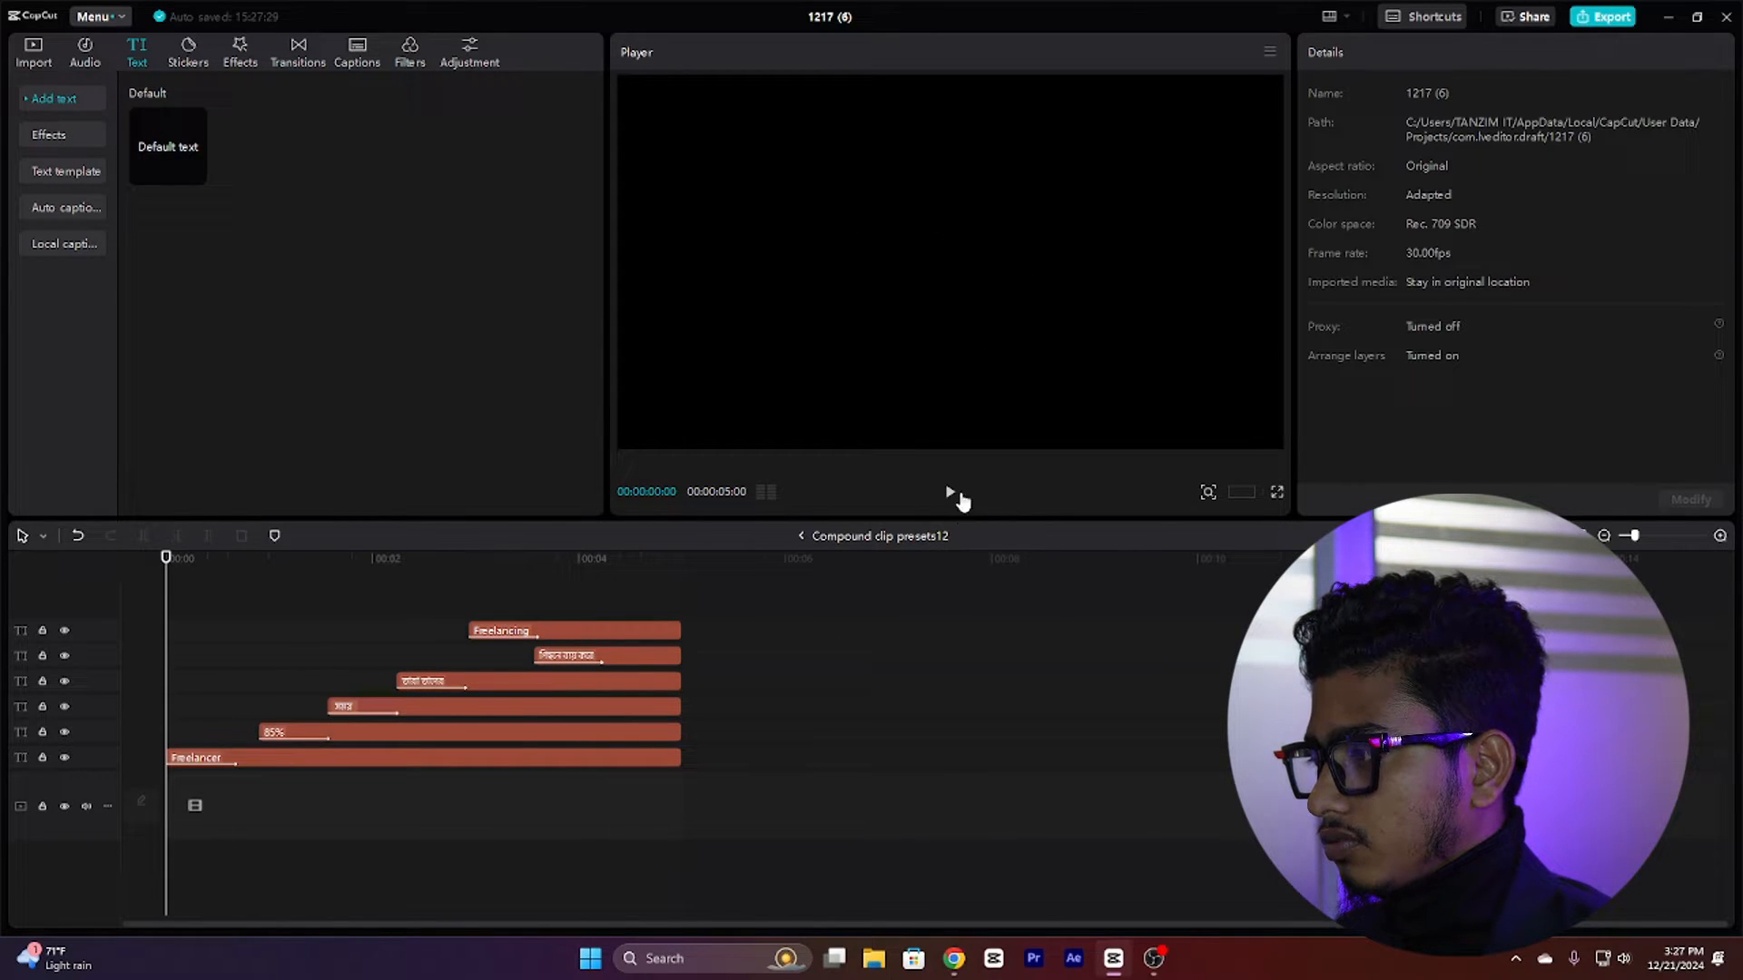
click(951, 493)
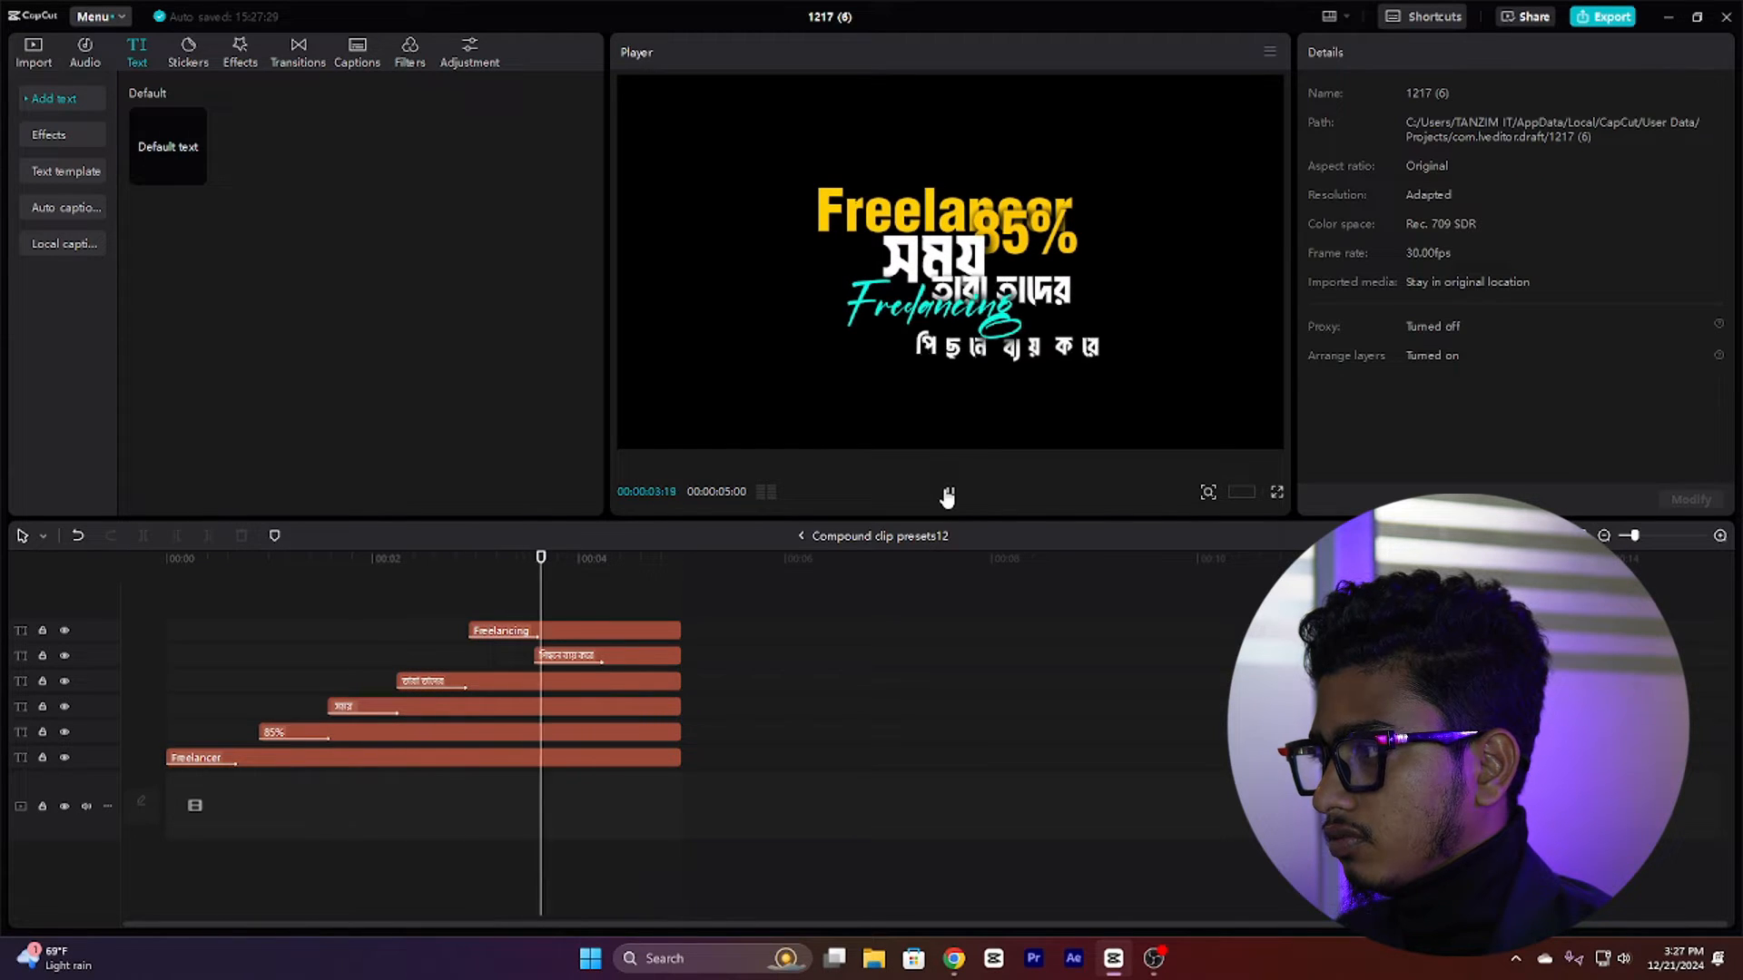
click(947, 494)
click(268, 623)
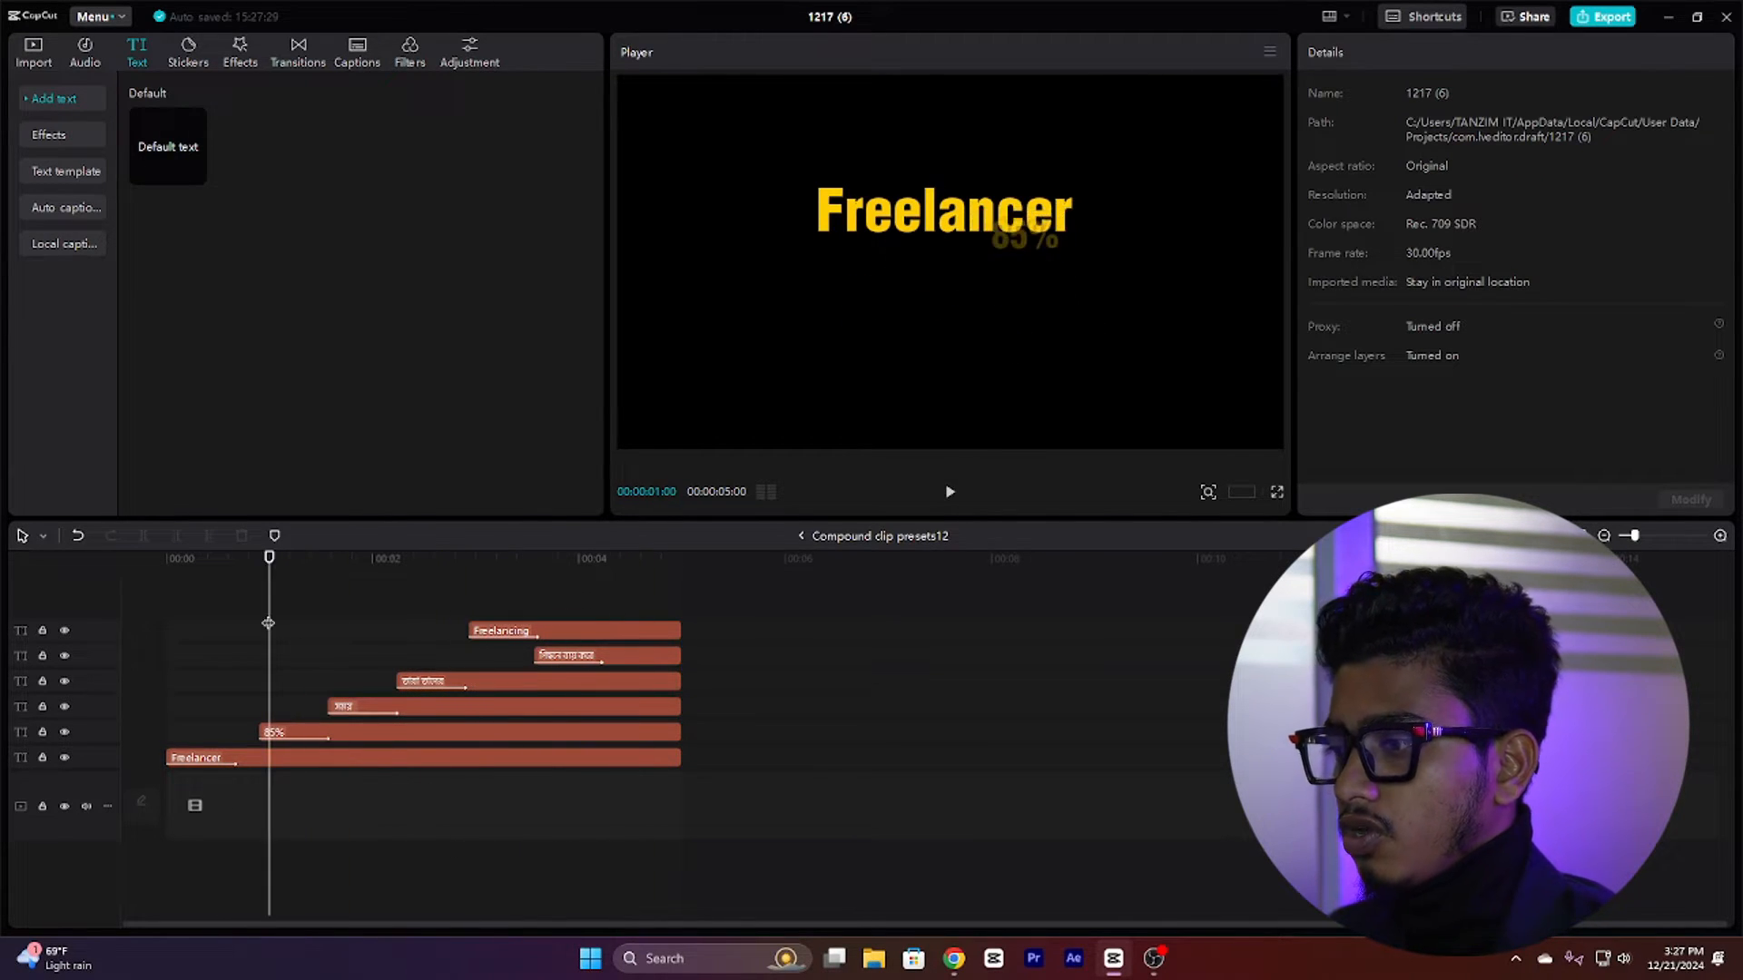
drag(269, 622, 166, 636)
Step: Apply the Grow in-animation to the Freelancer text clip
click(272, 756)
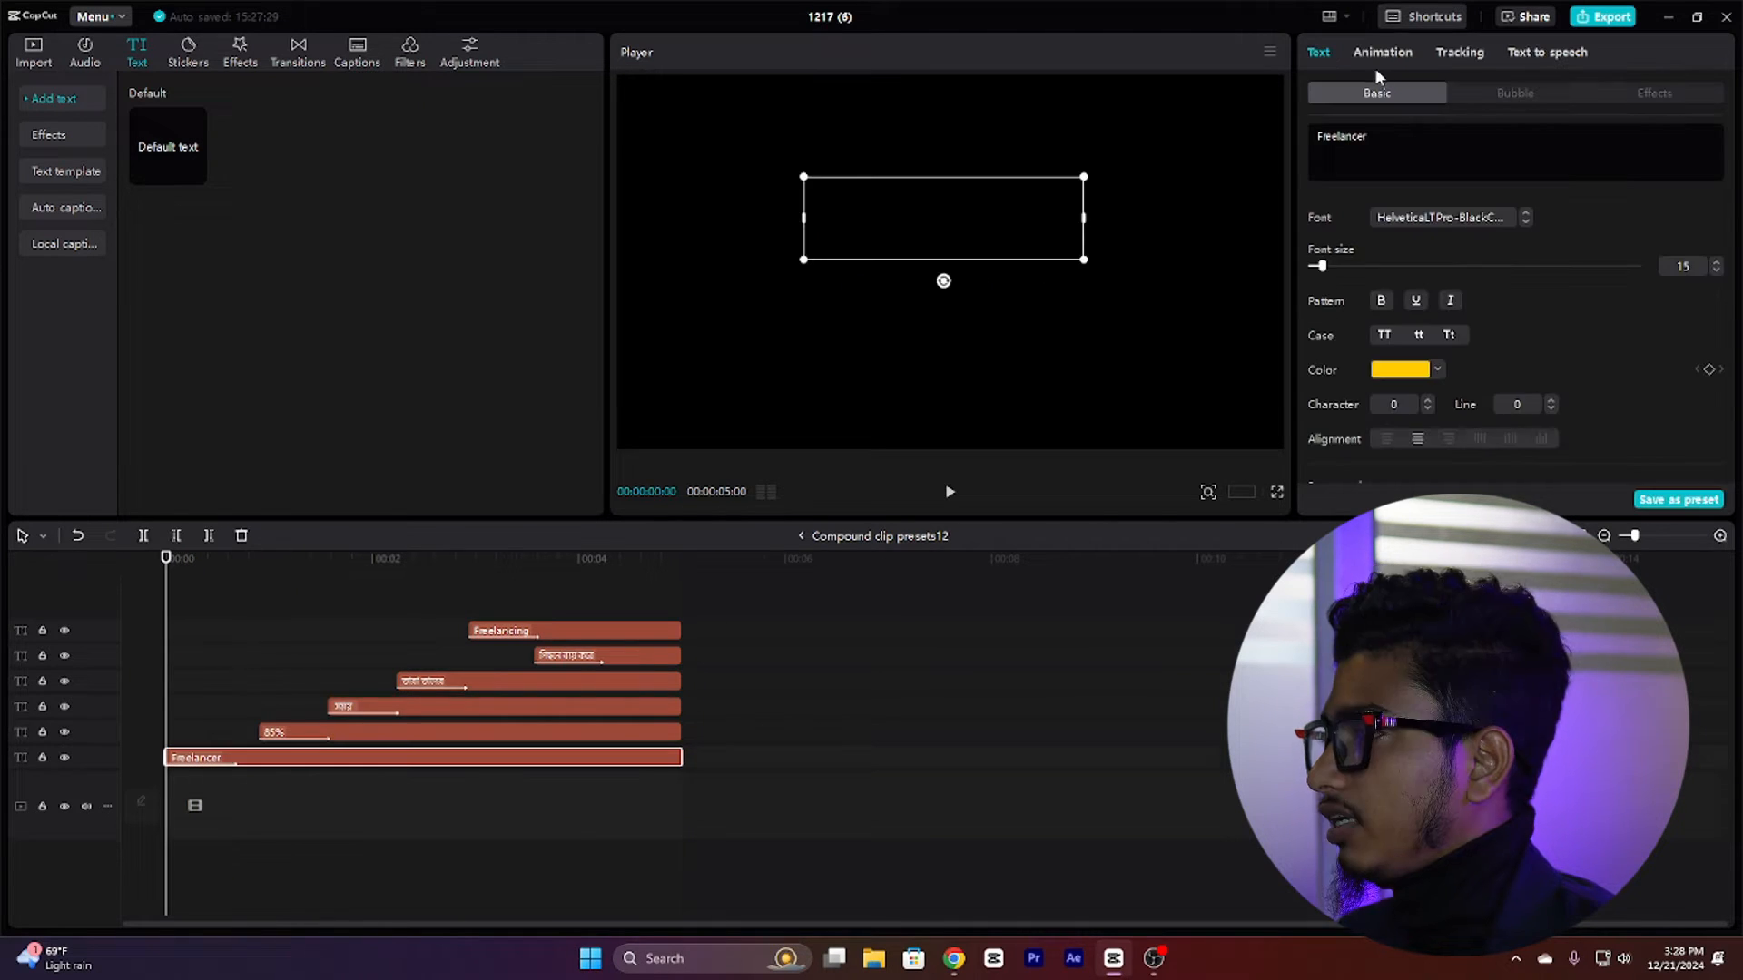
click(1383, 57)
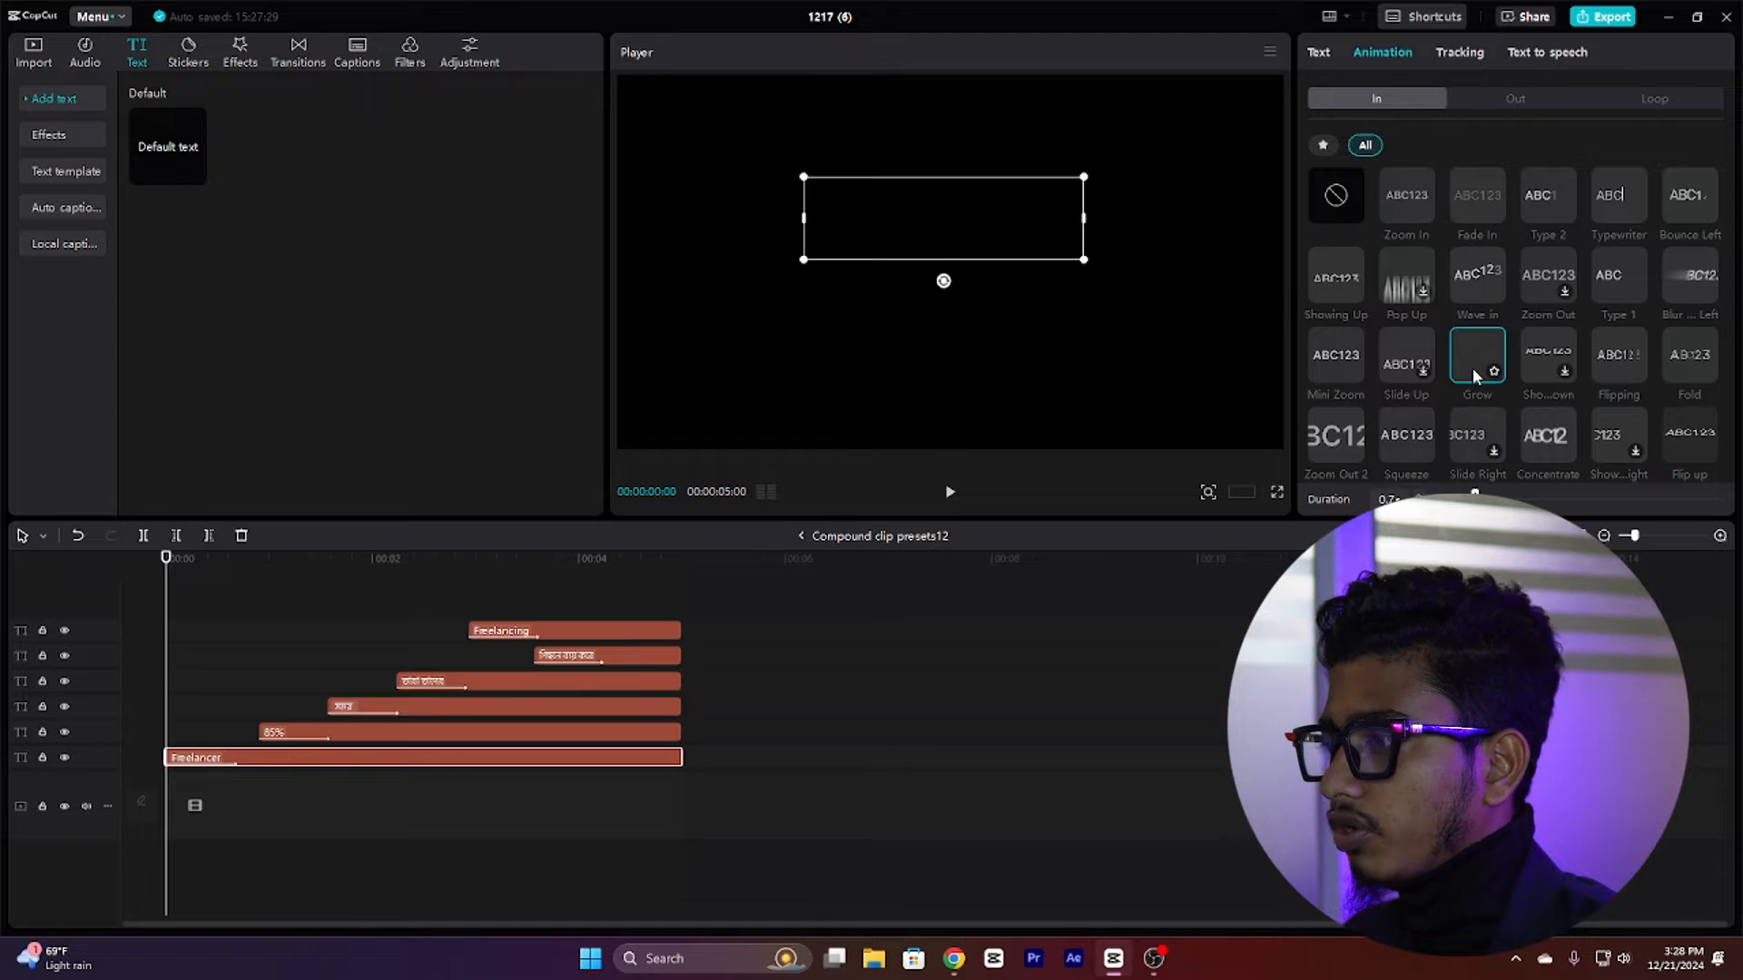
click(1474, 370)
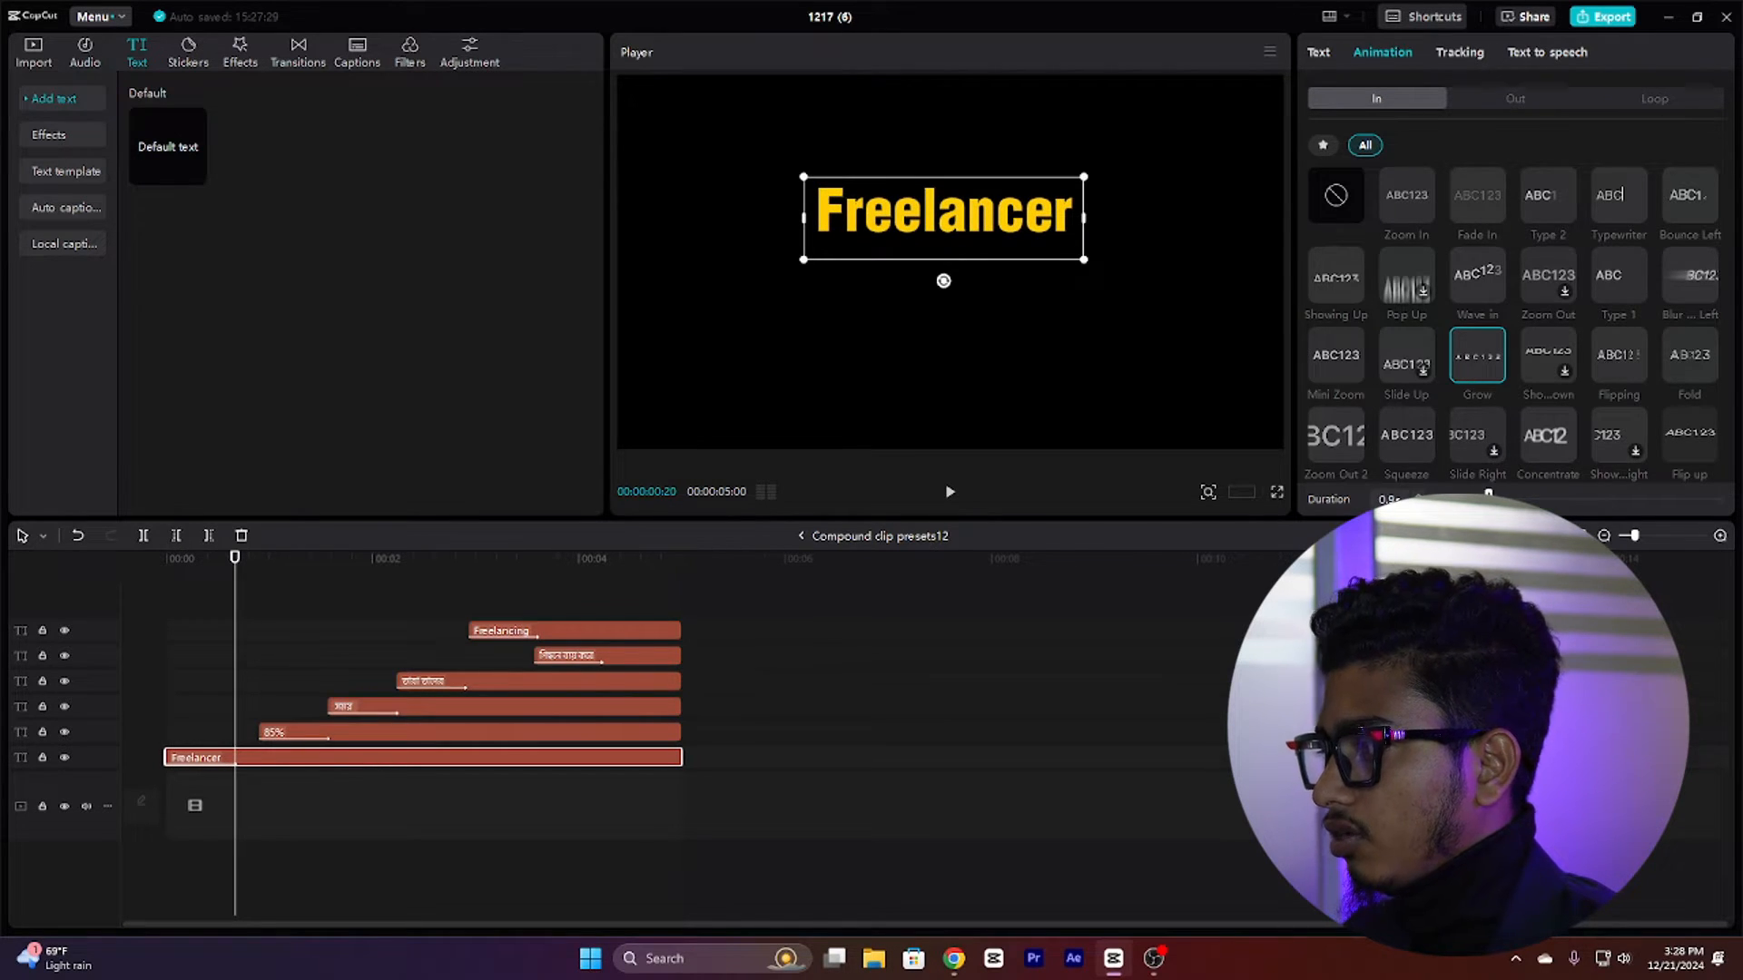
Step: Scrub the timeline and inspect the 85% text clip's settings, including its shadow
click(252, 713)
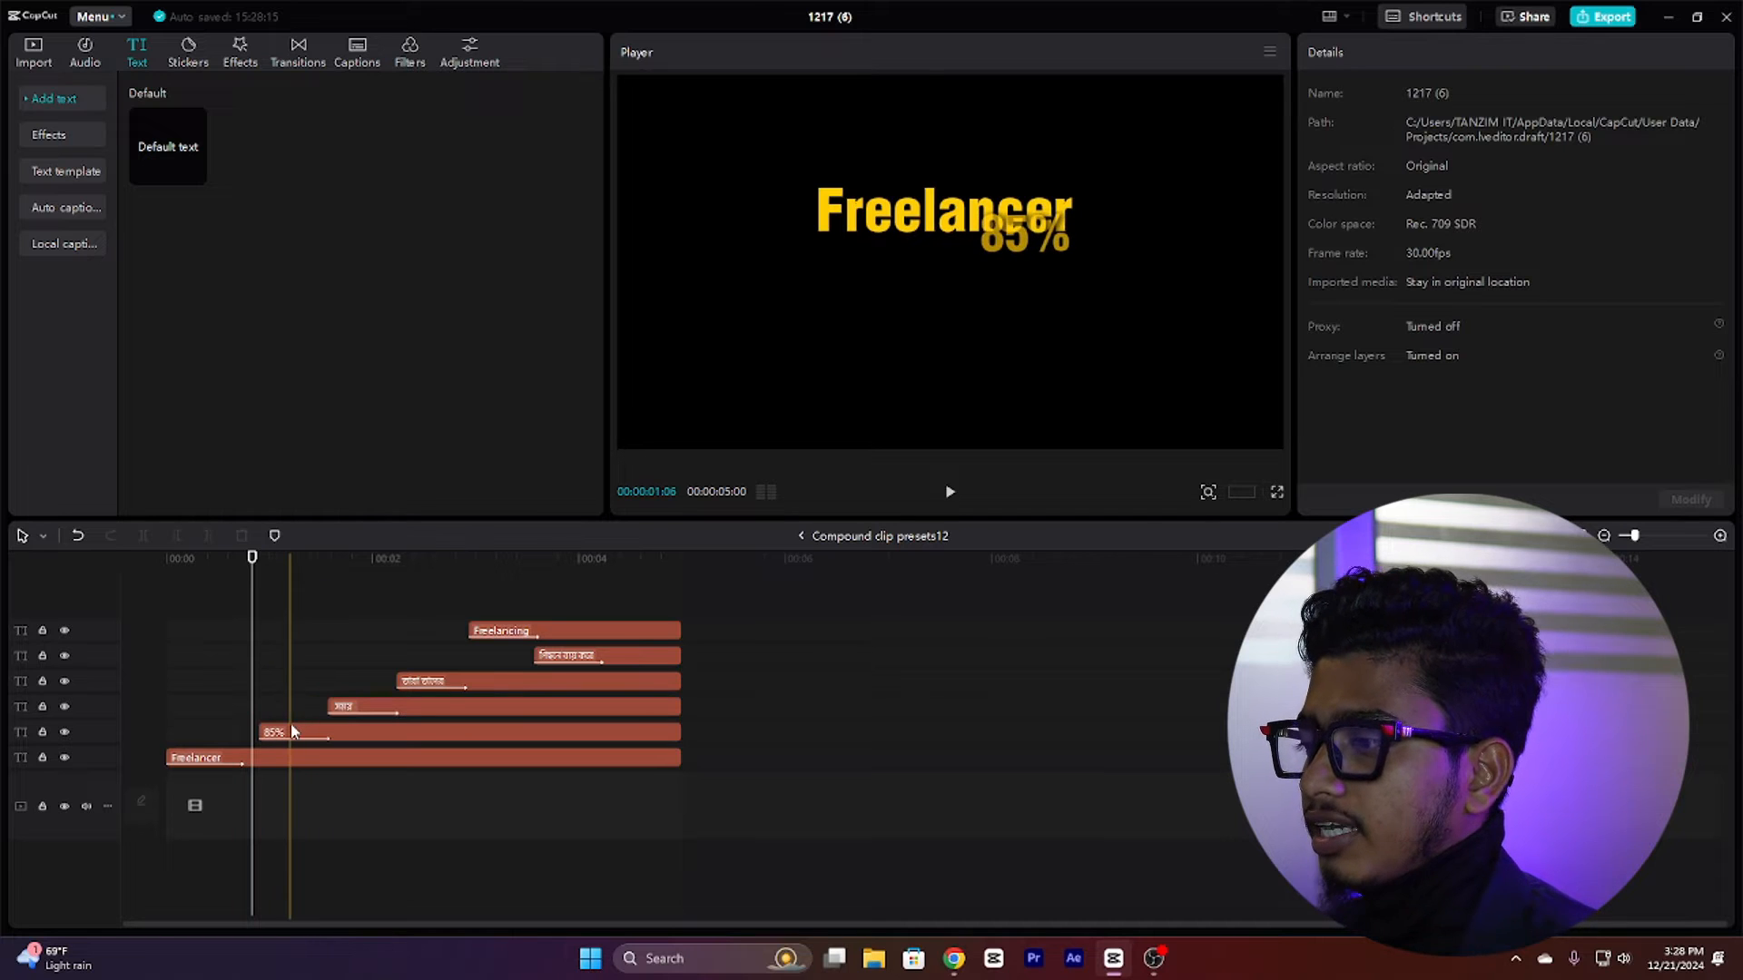
click(292, 730)
click(281, 759)
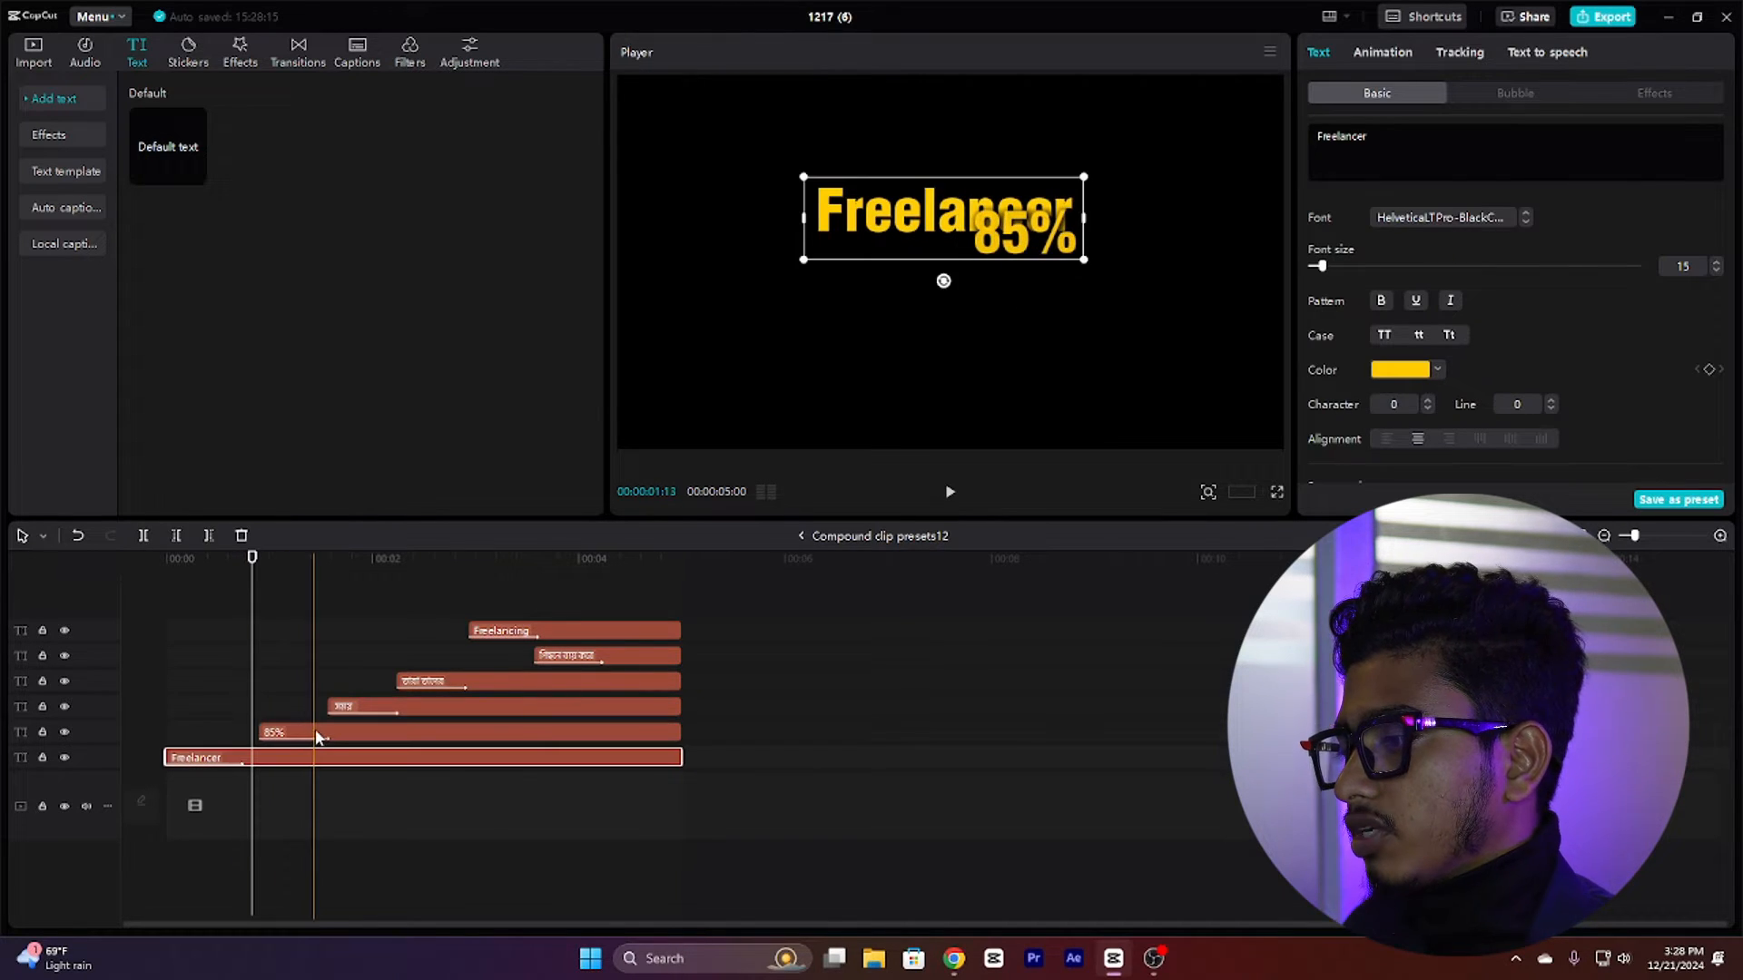
click(319, 734)
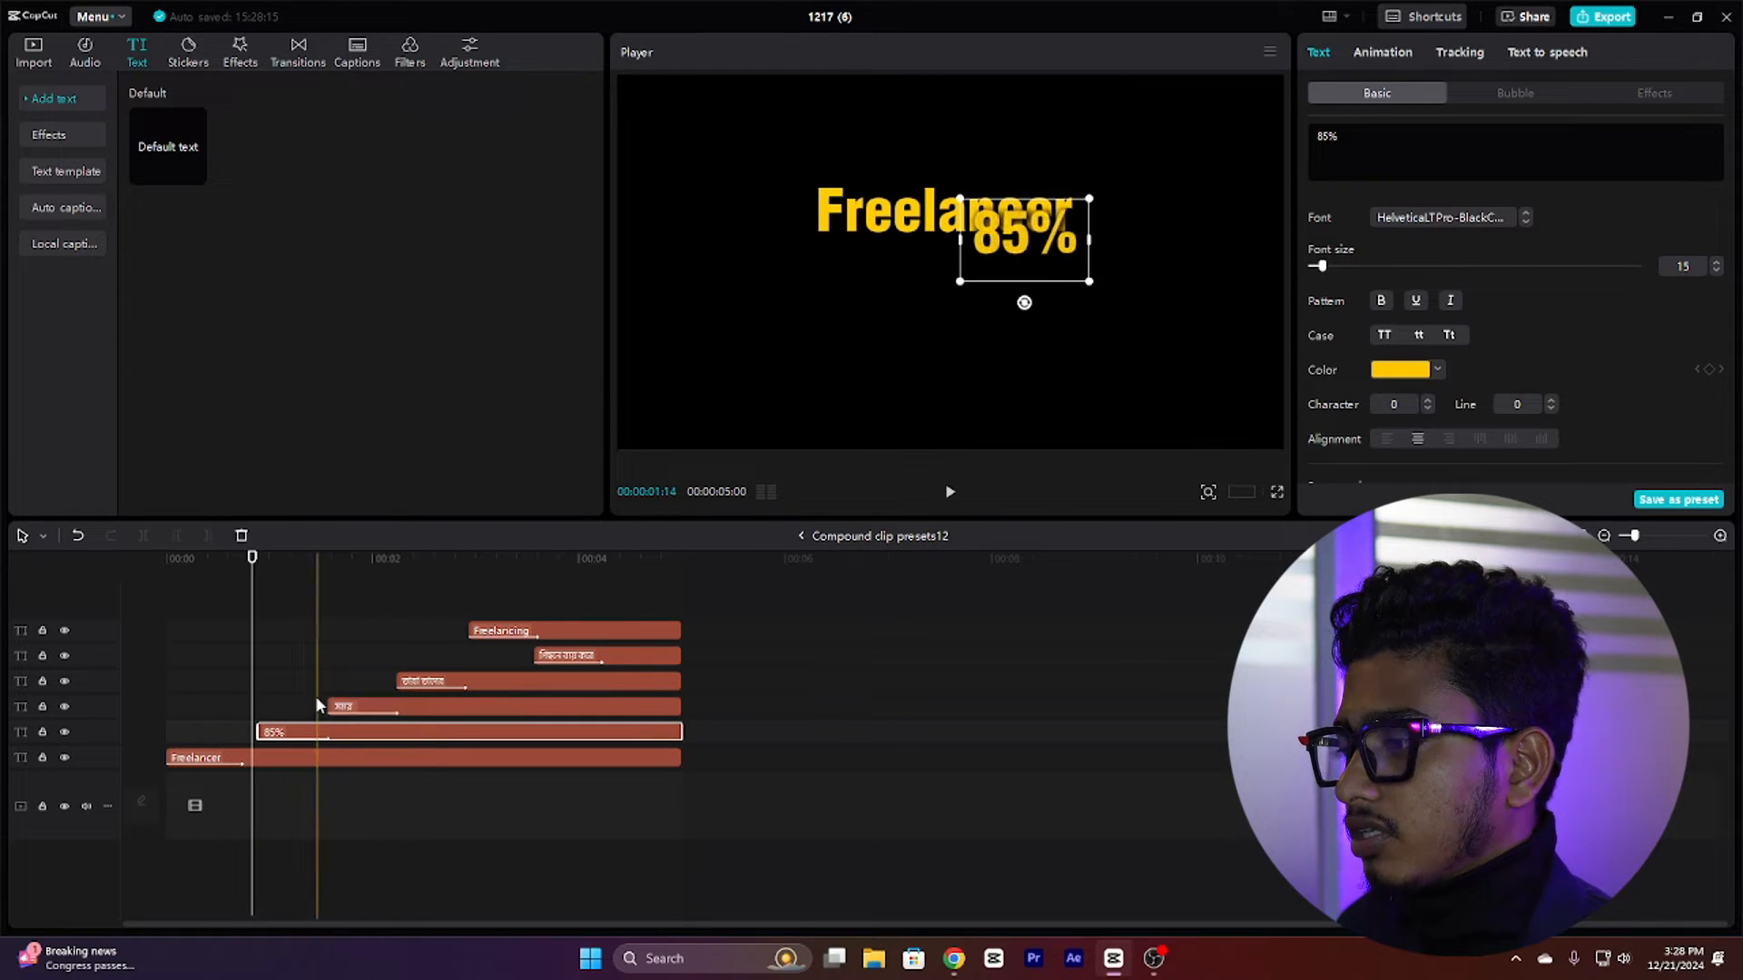
click(314, 695)
click(317, 733)
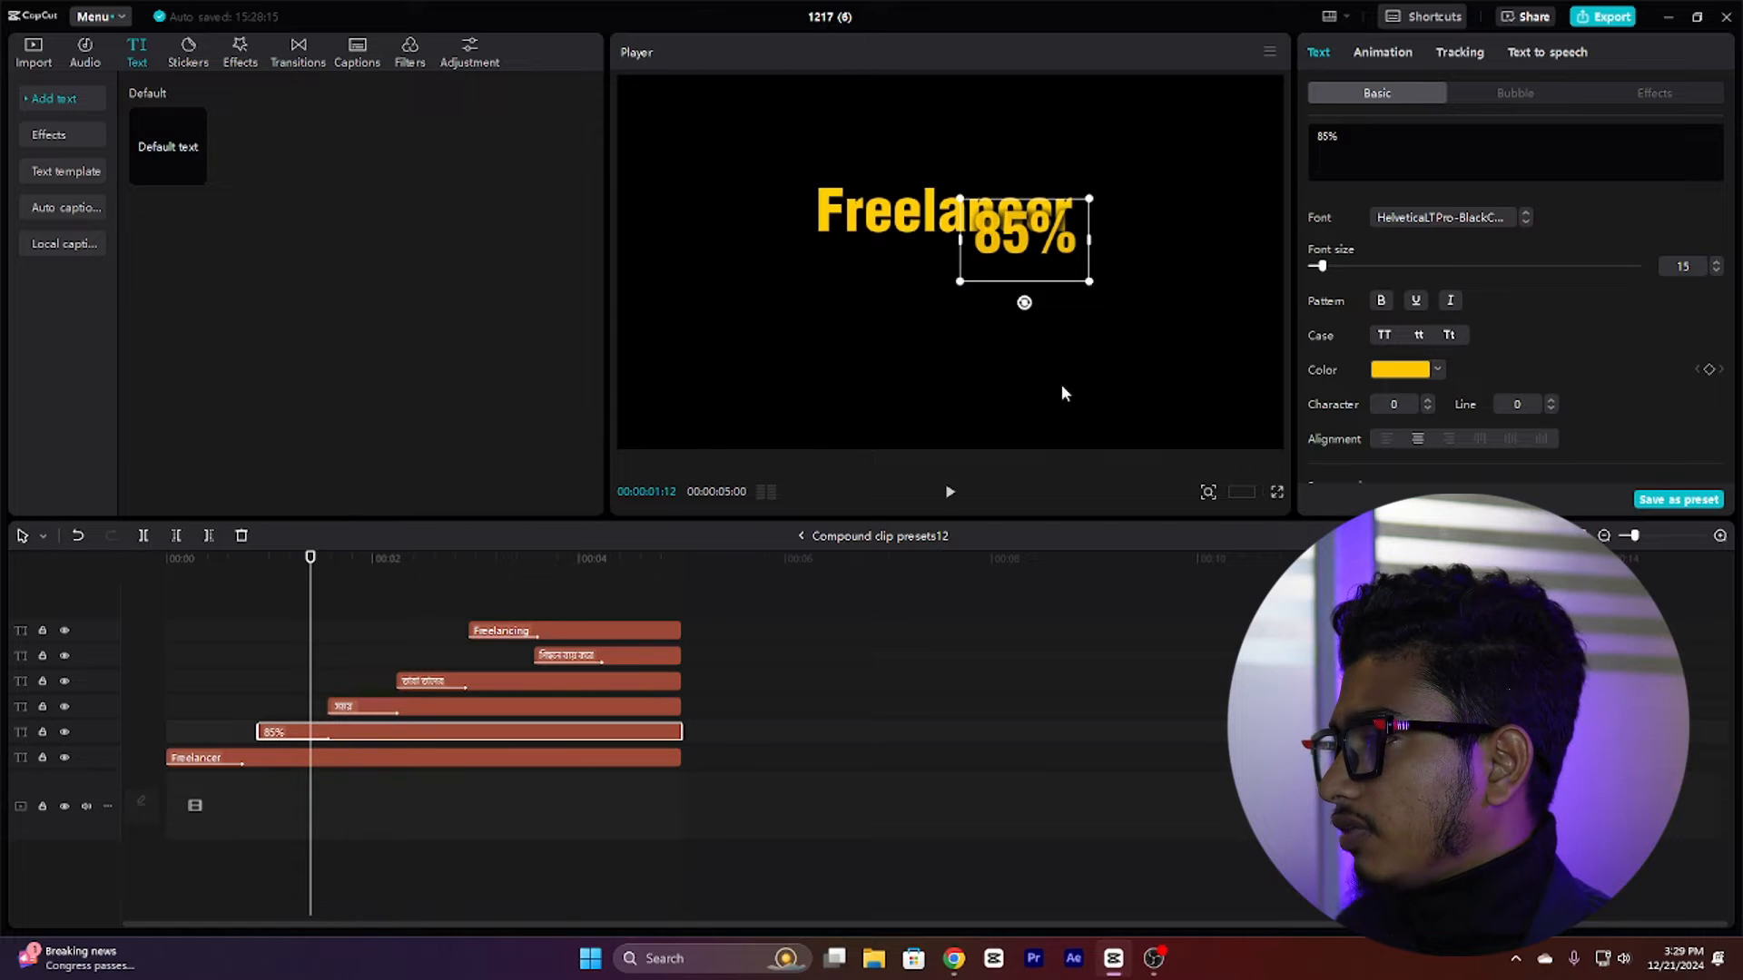
scroll(1421, 311, down, 5)
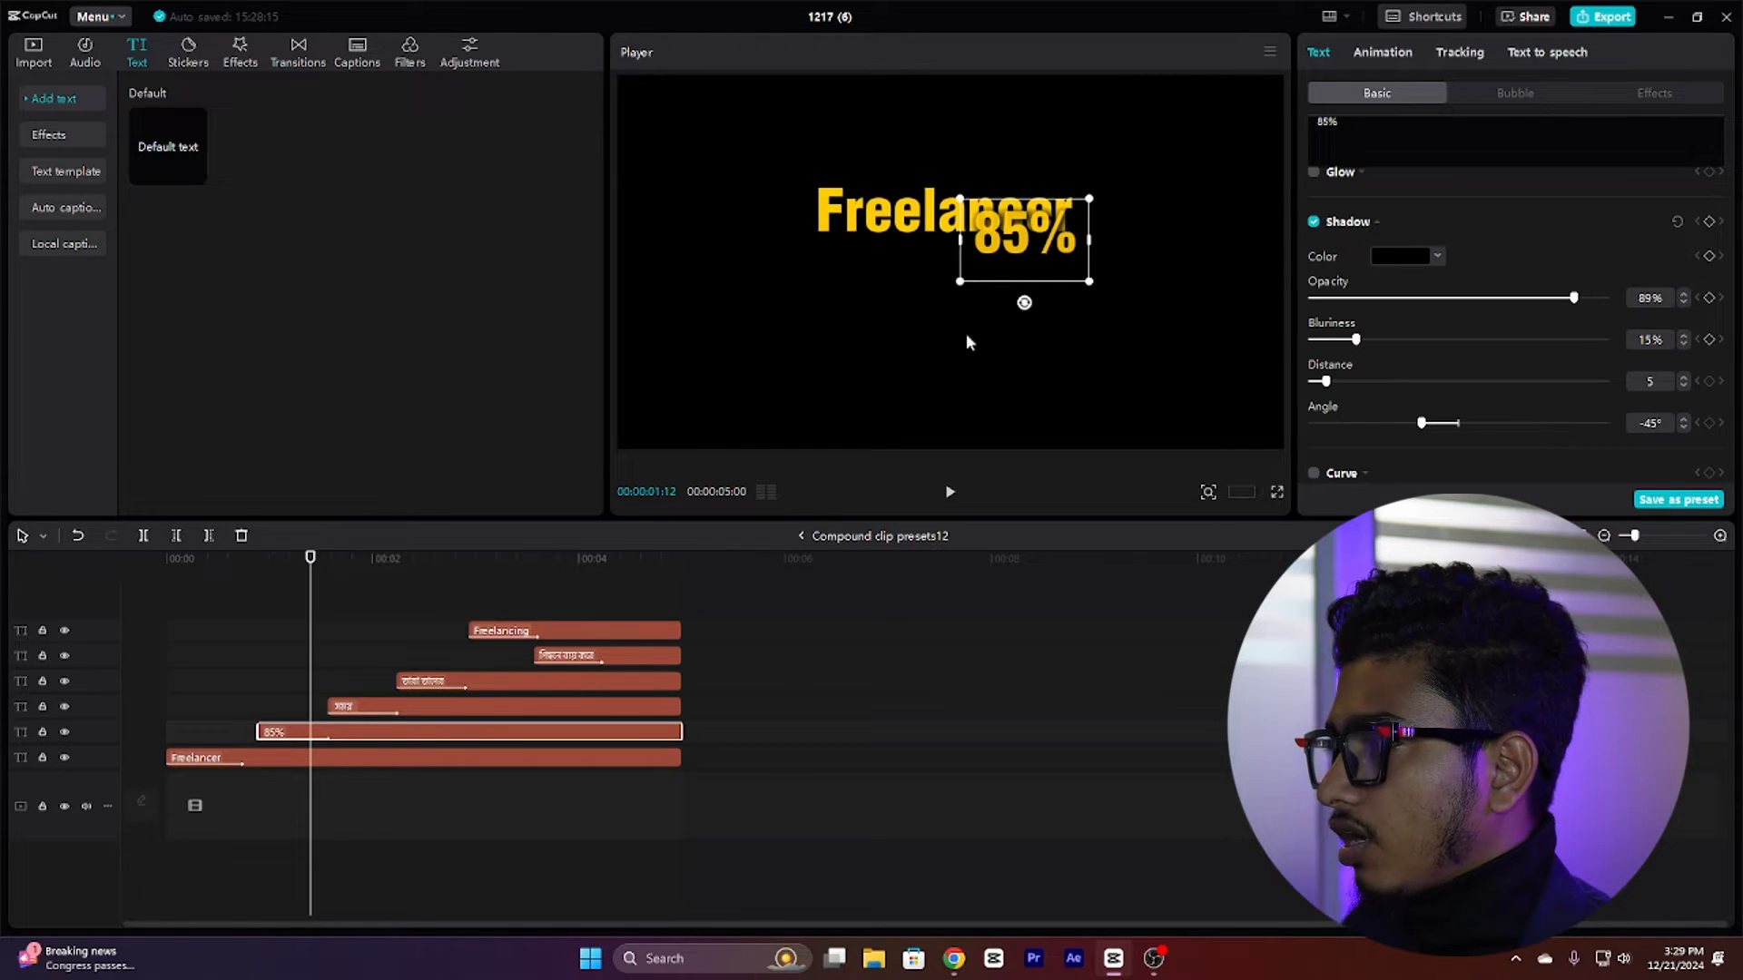
click(327, 664)
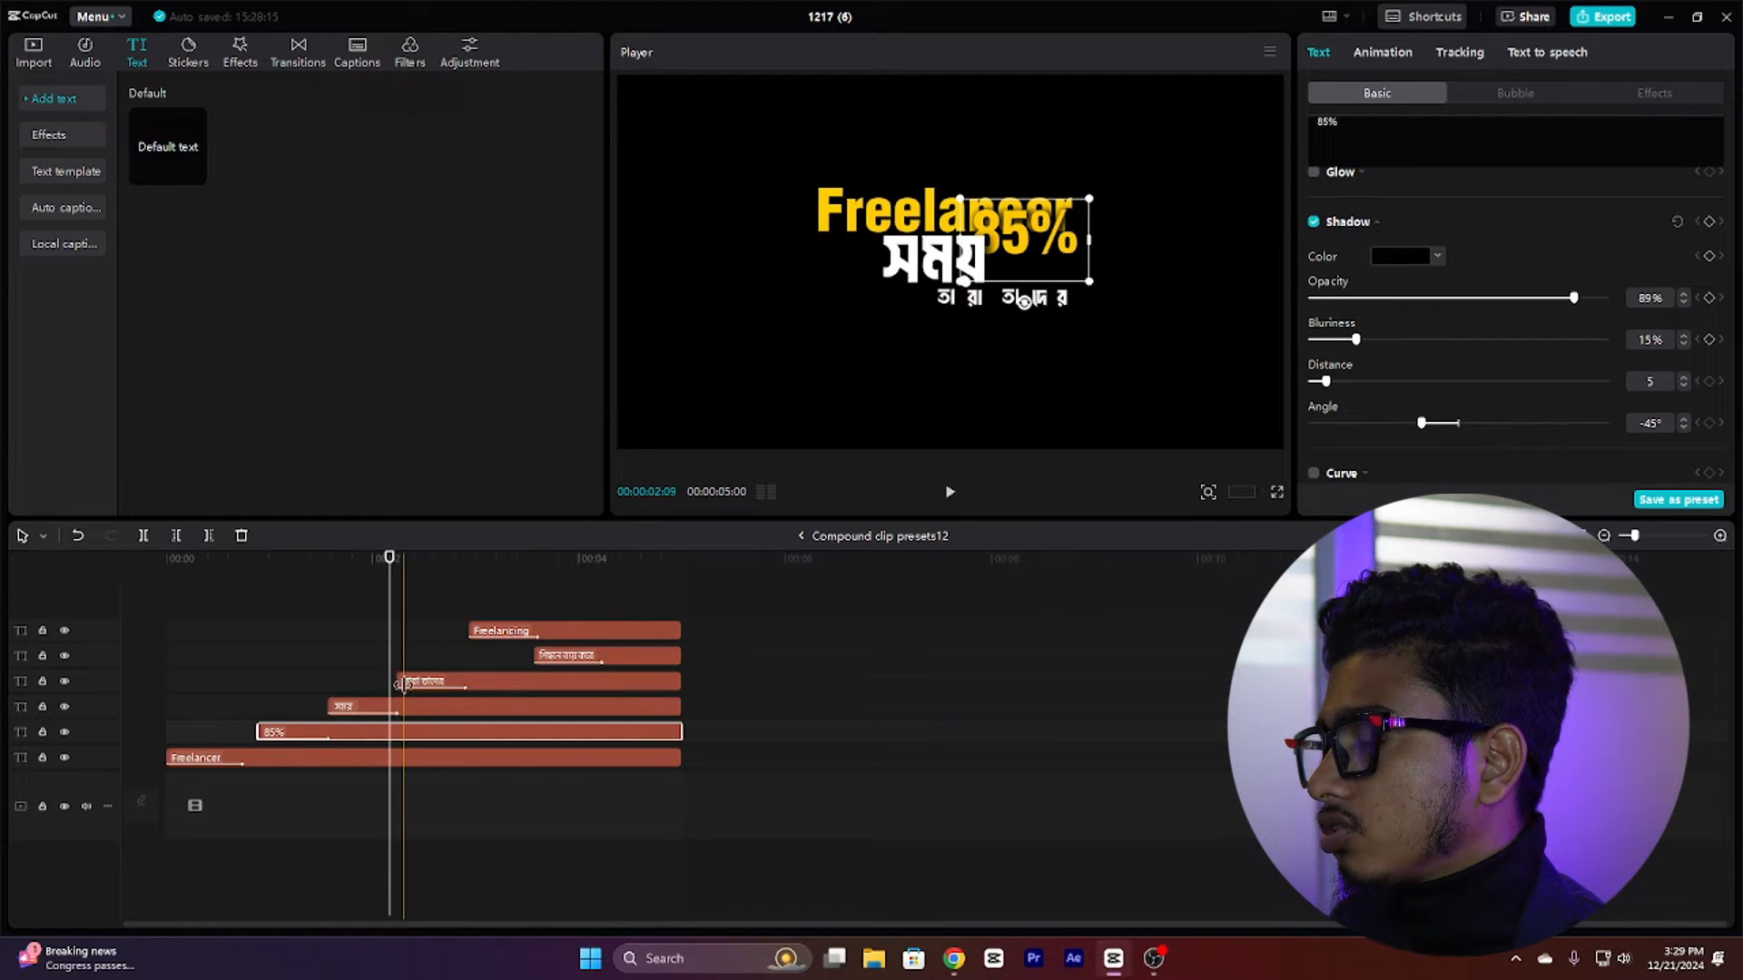
Step: Inspect the fonts of the সময় and Freelancing text layers while scrubbing and playing the timeline
click(440, 714)
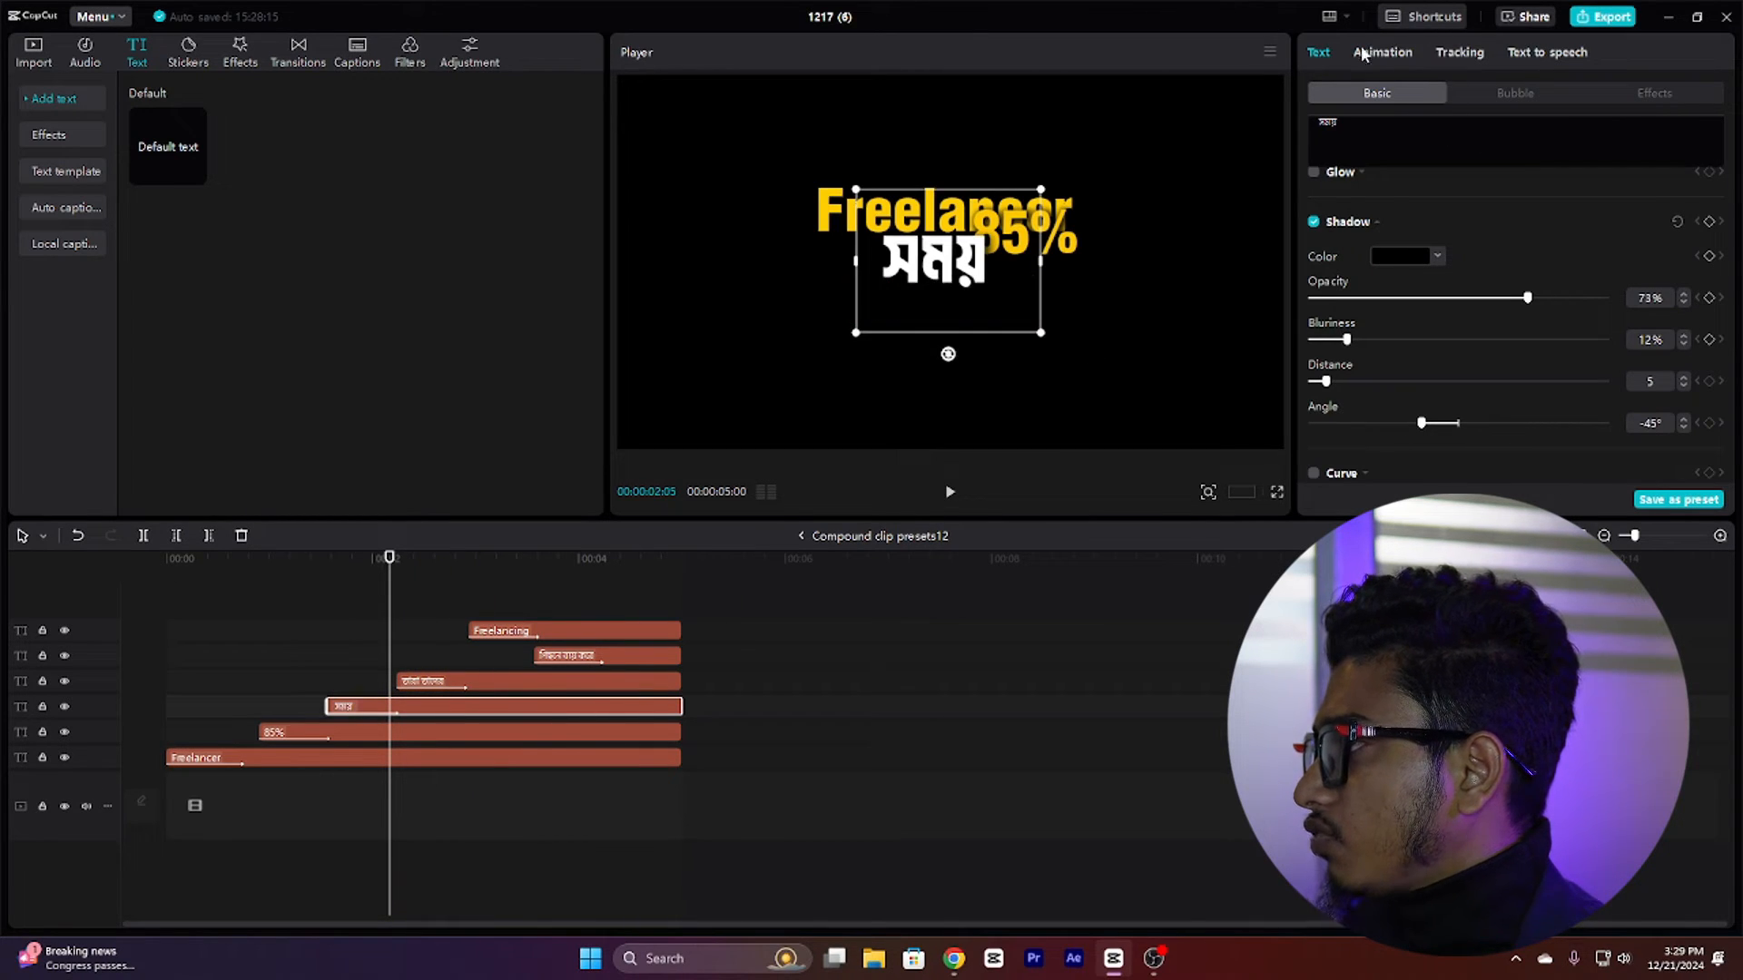
scroll(1452, 263, up, 10)
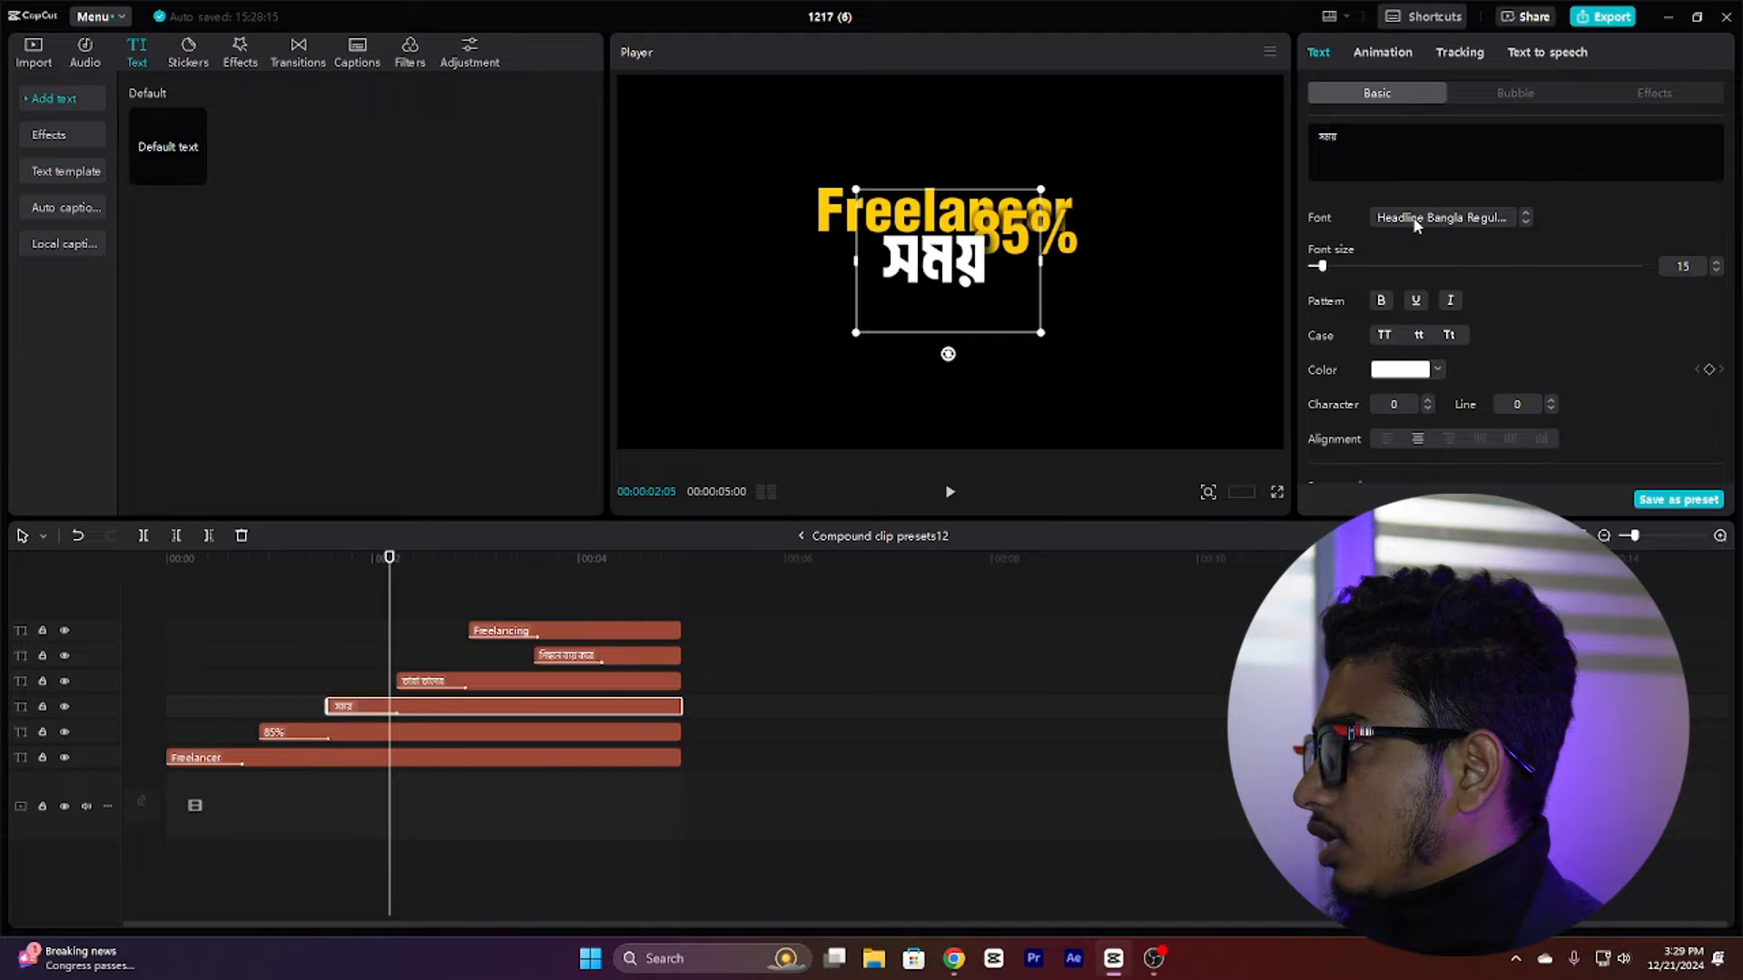
click(1414, 220)
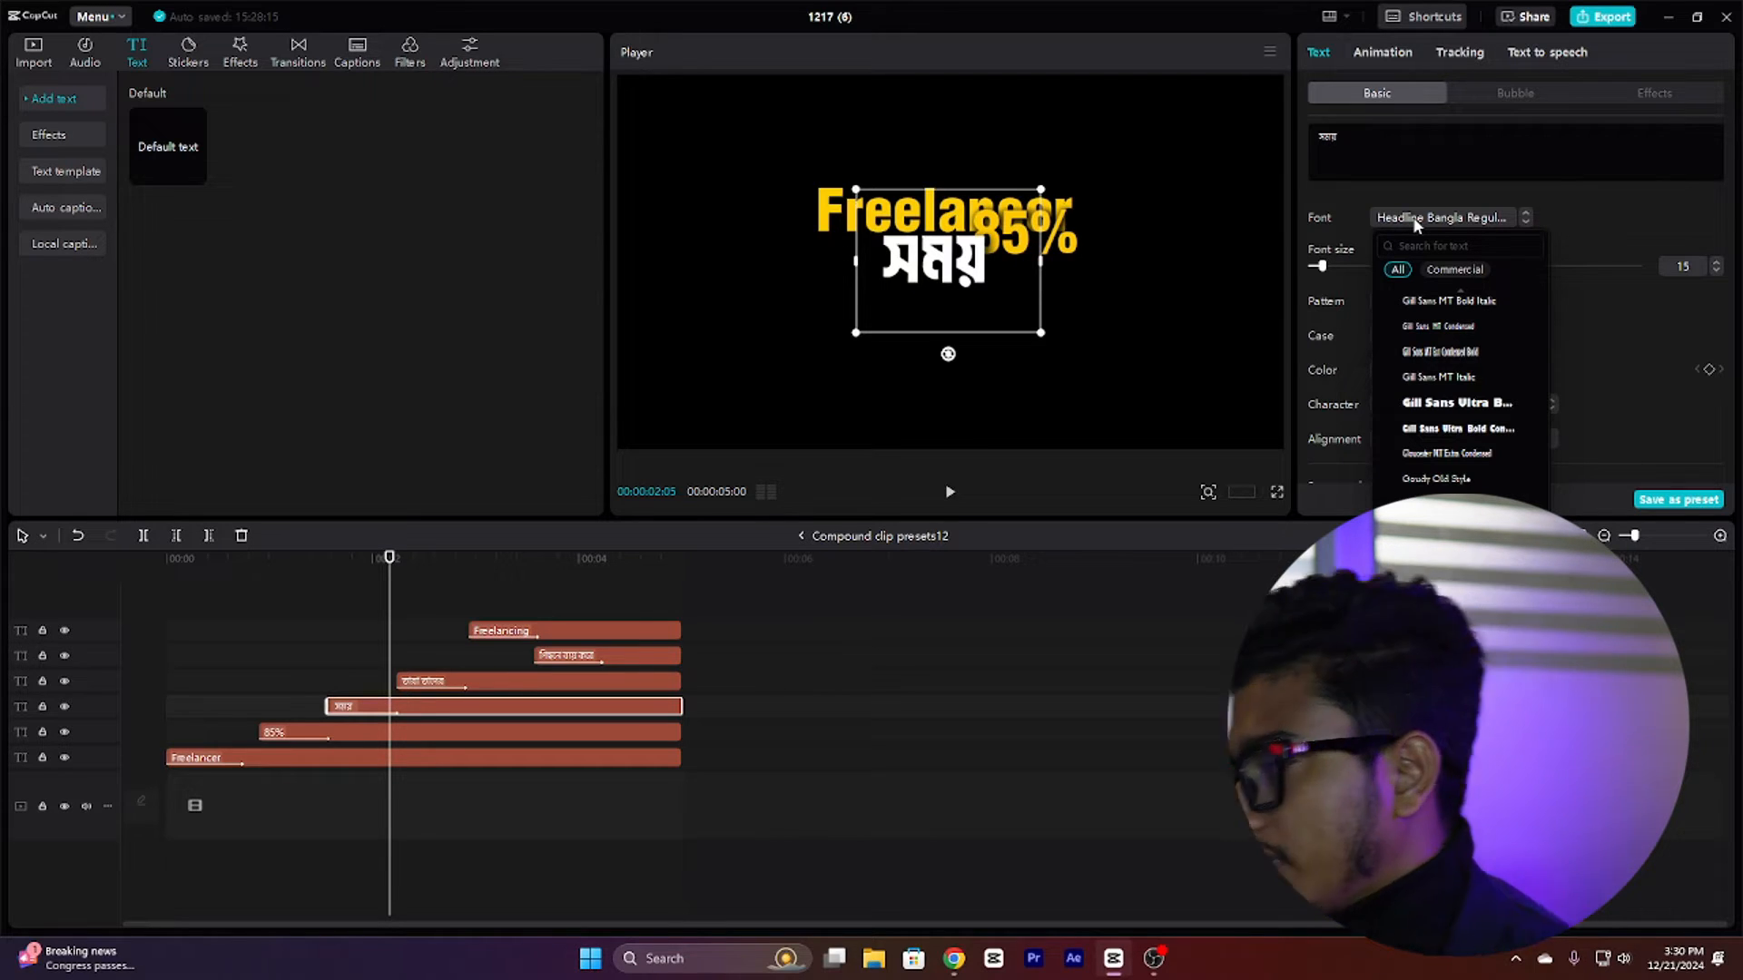
click(380, 672)
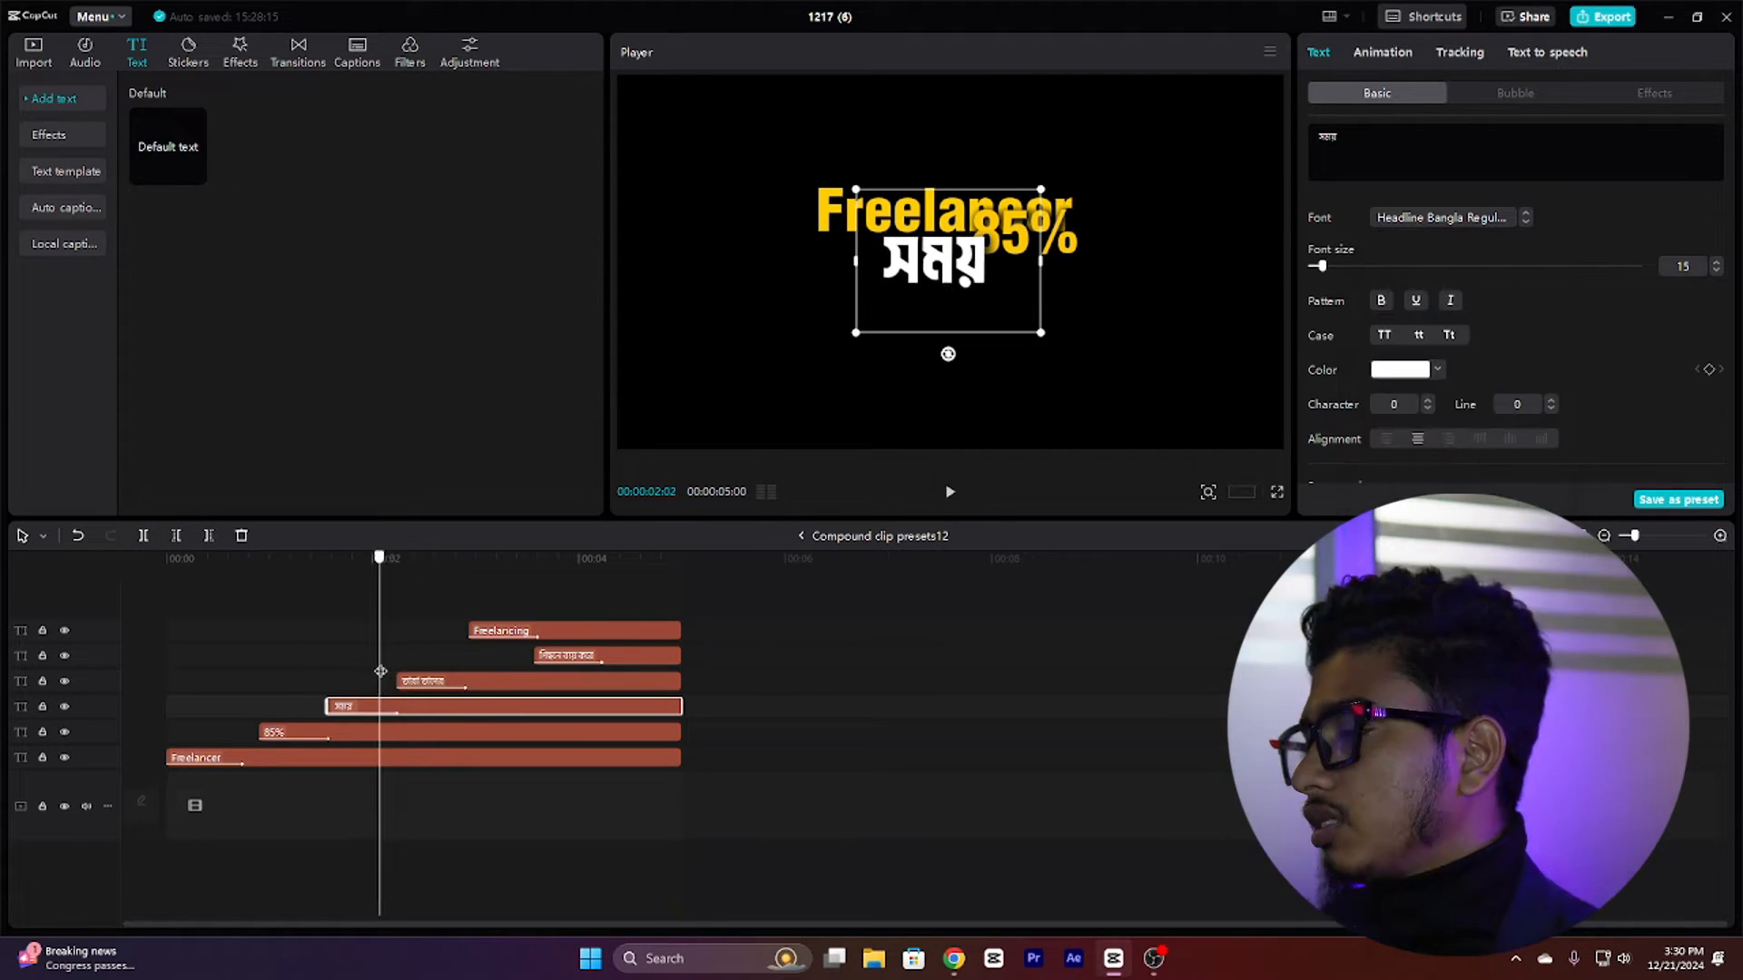
drag(380, 671, 514, 653)
click(555, 633)
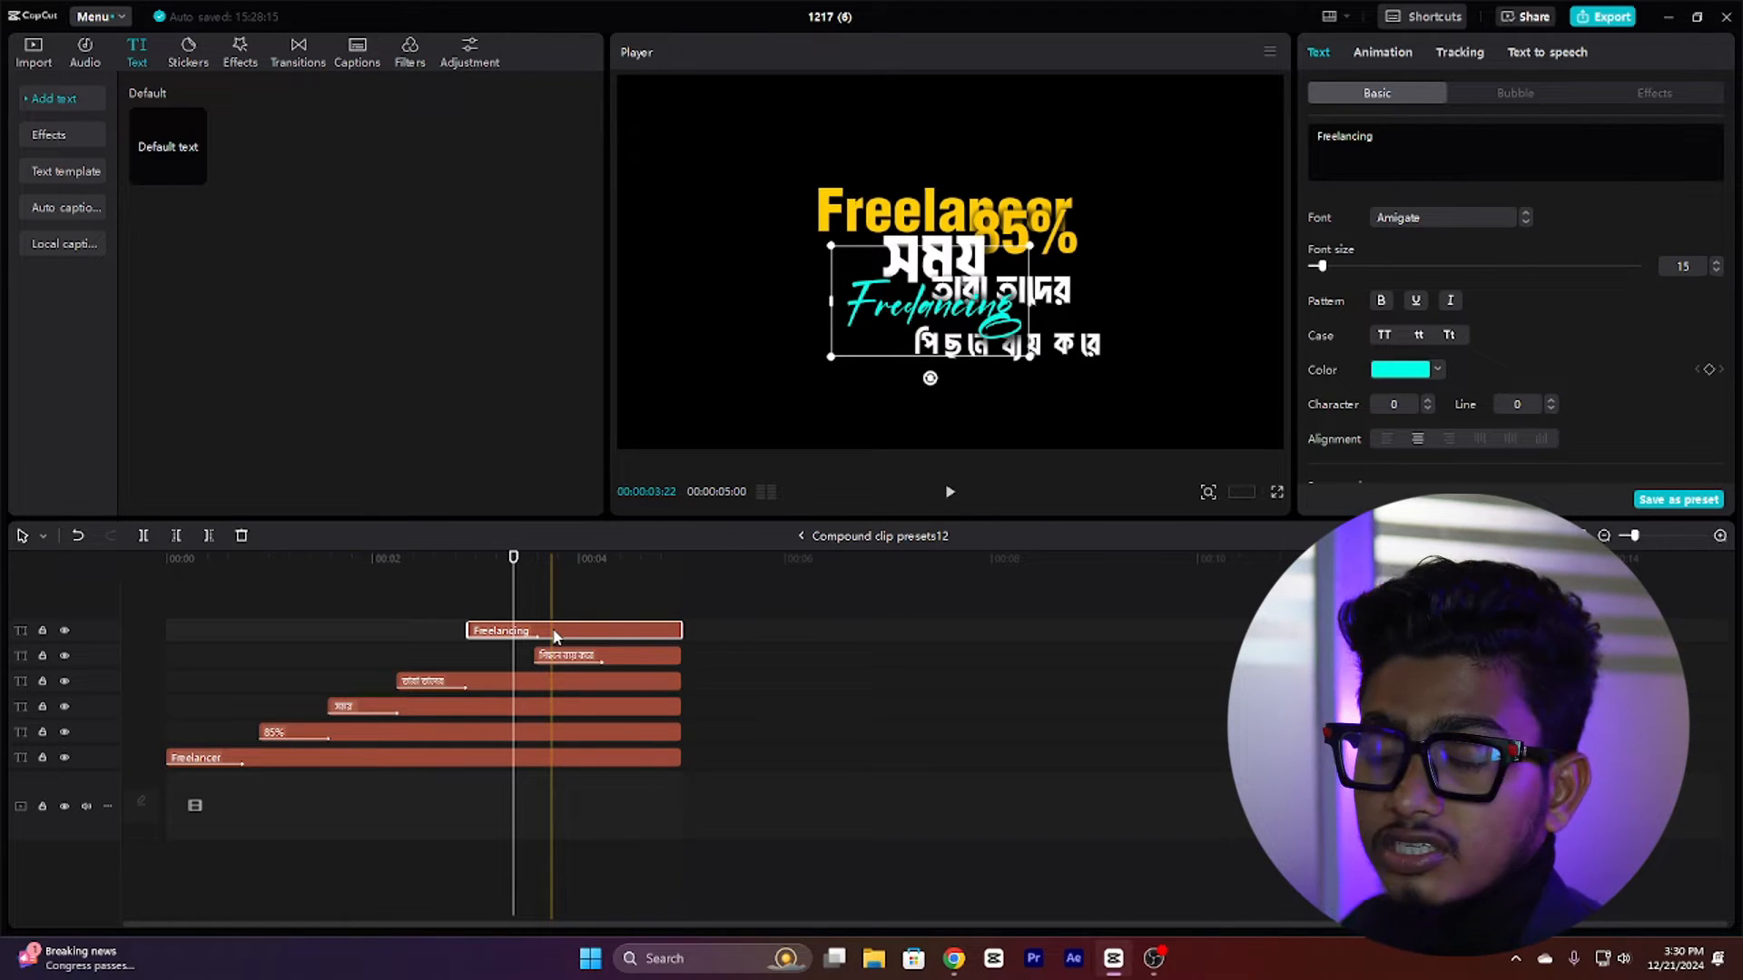
click(1421, 216)
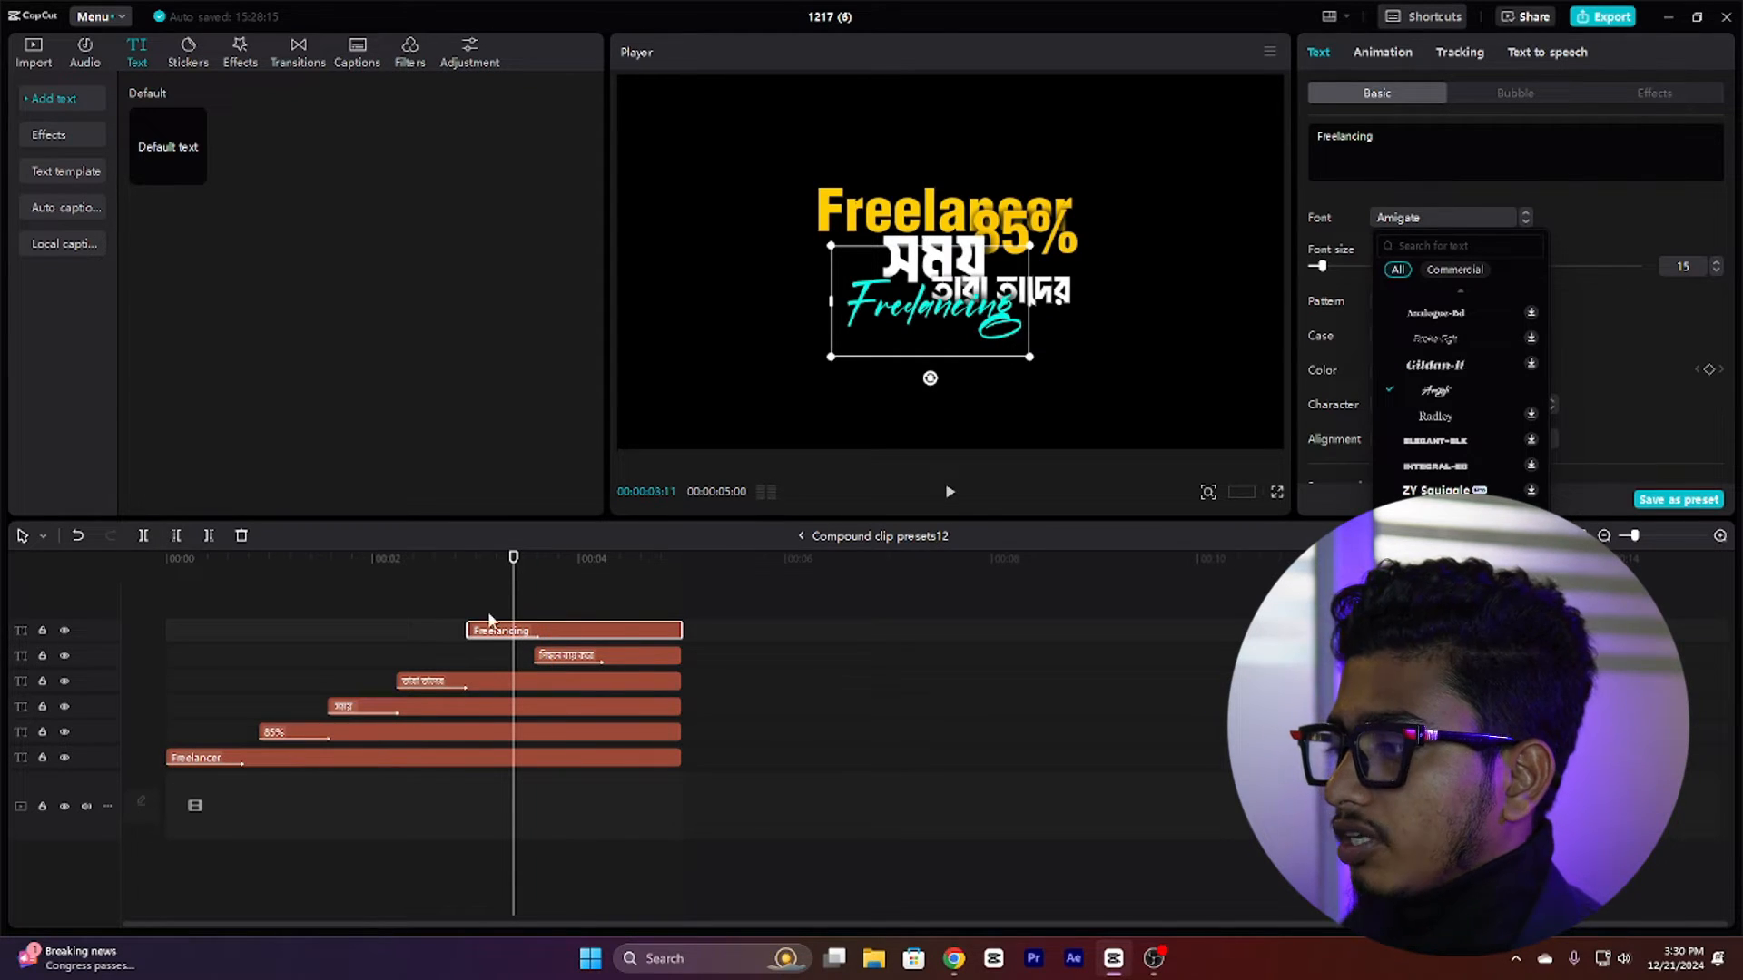
click(522, 598)
key(space)
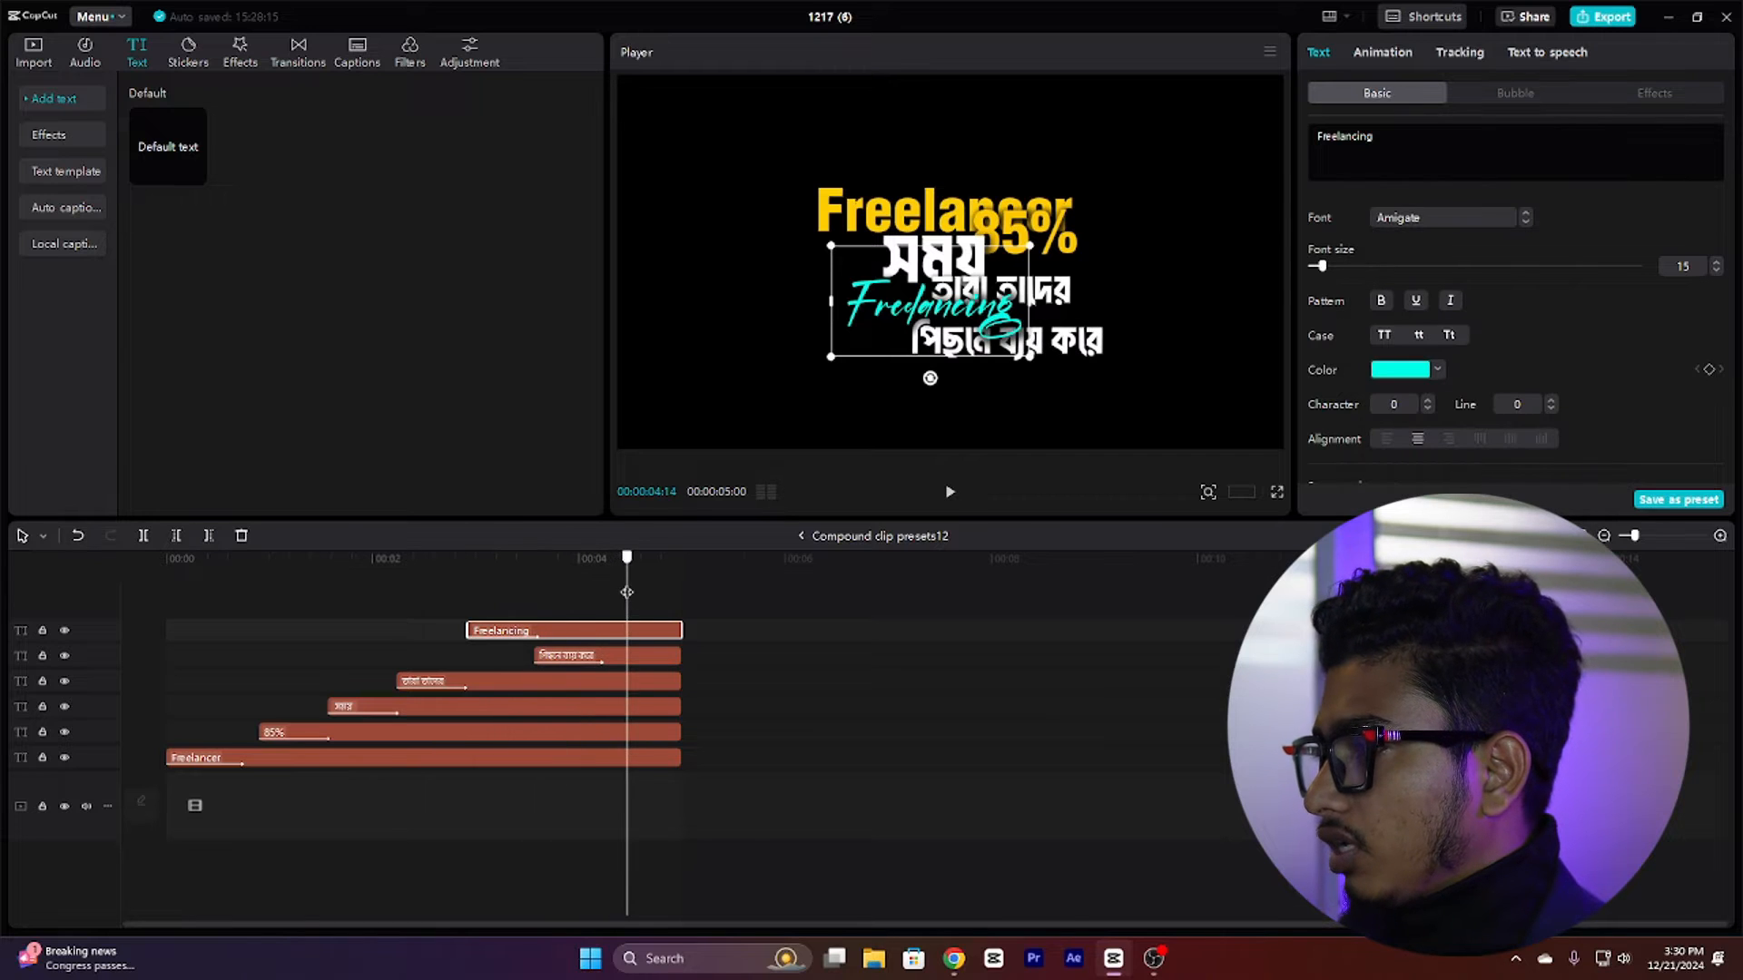
Step: Inspect the remaining Bengali text clip and select all text clips in the compound clip together
click(657, 605)
click(617, 648)
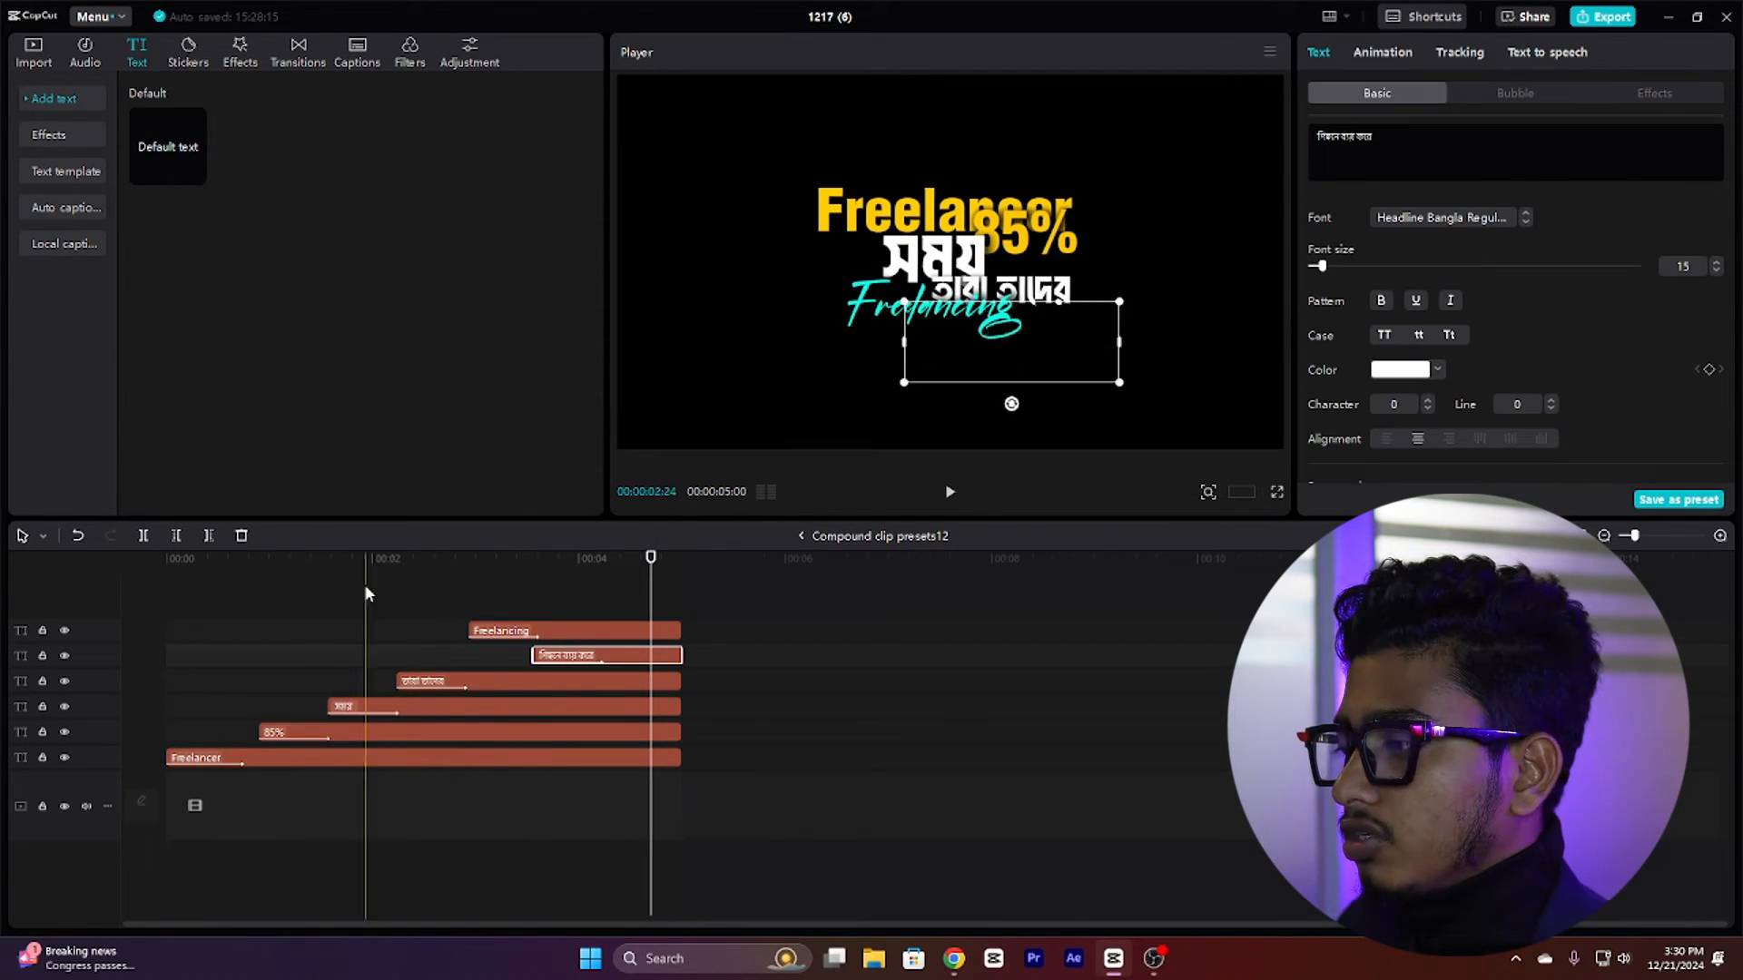
click(436, 586)
click(230, 650)
drag(230, 650, 583, 824)
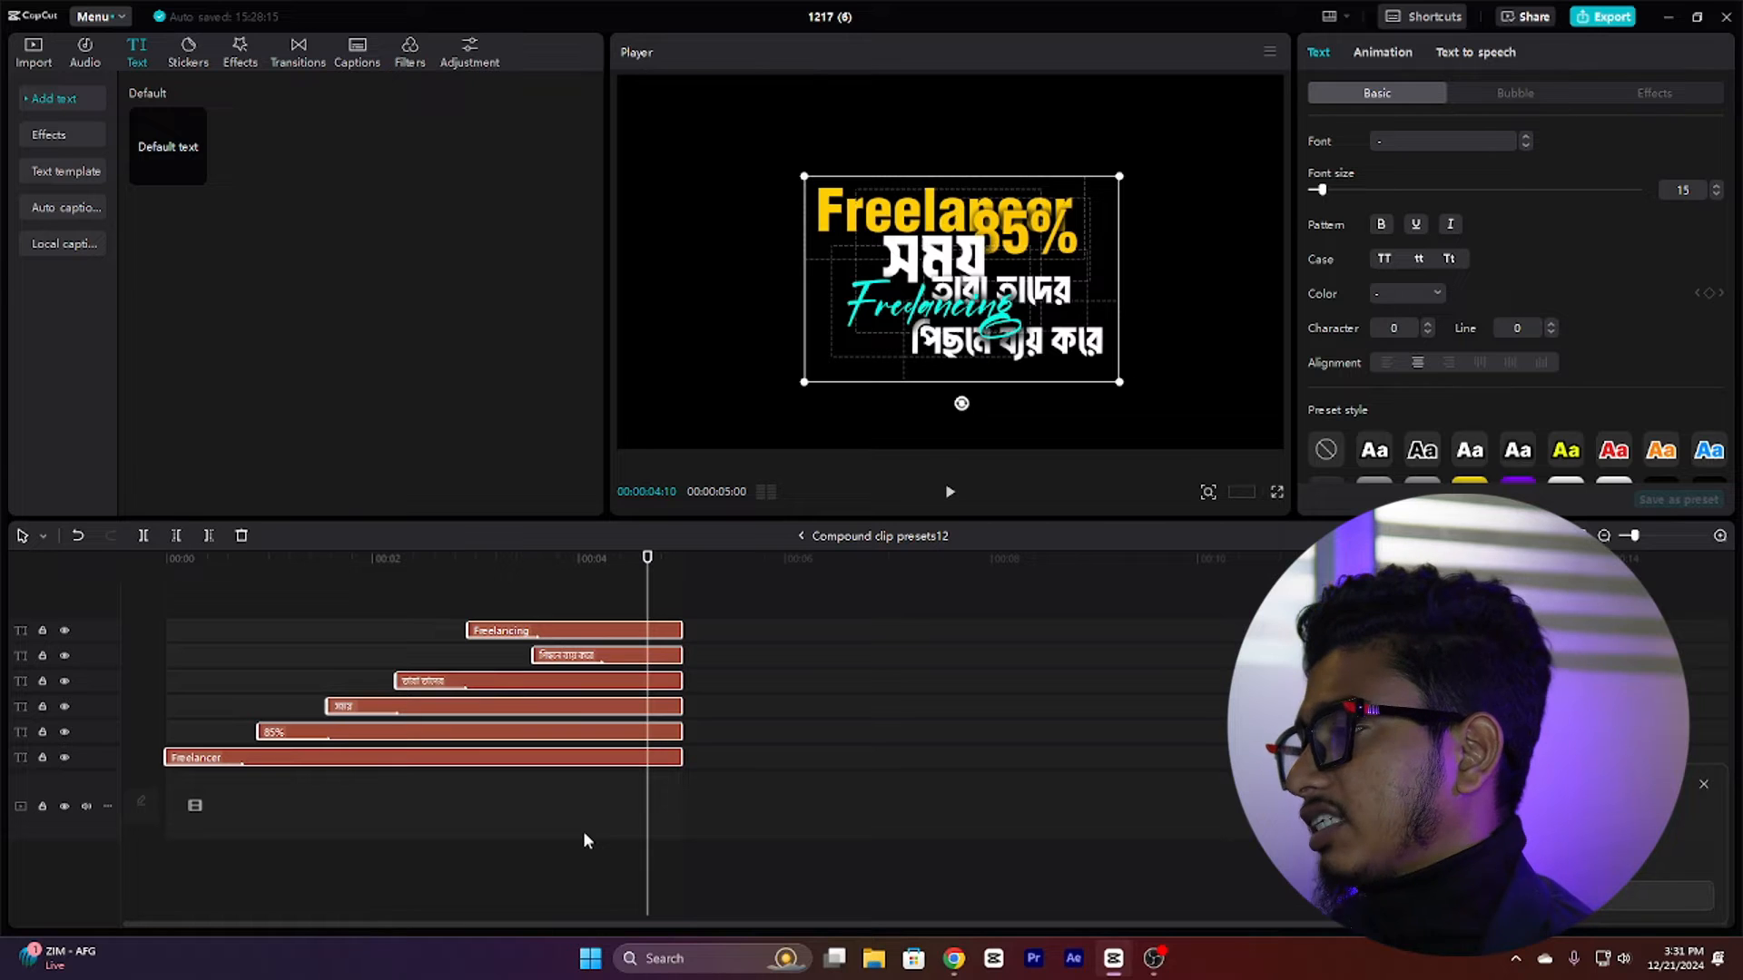
click(595, 616)
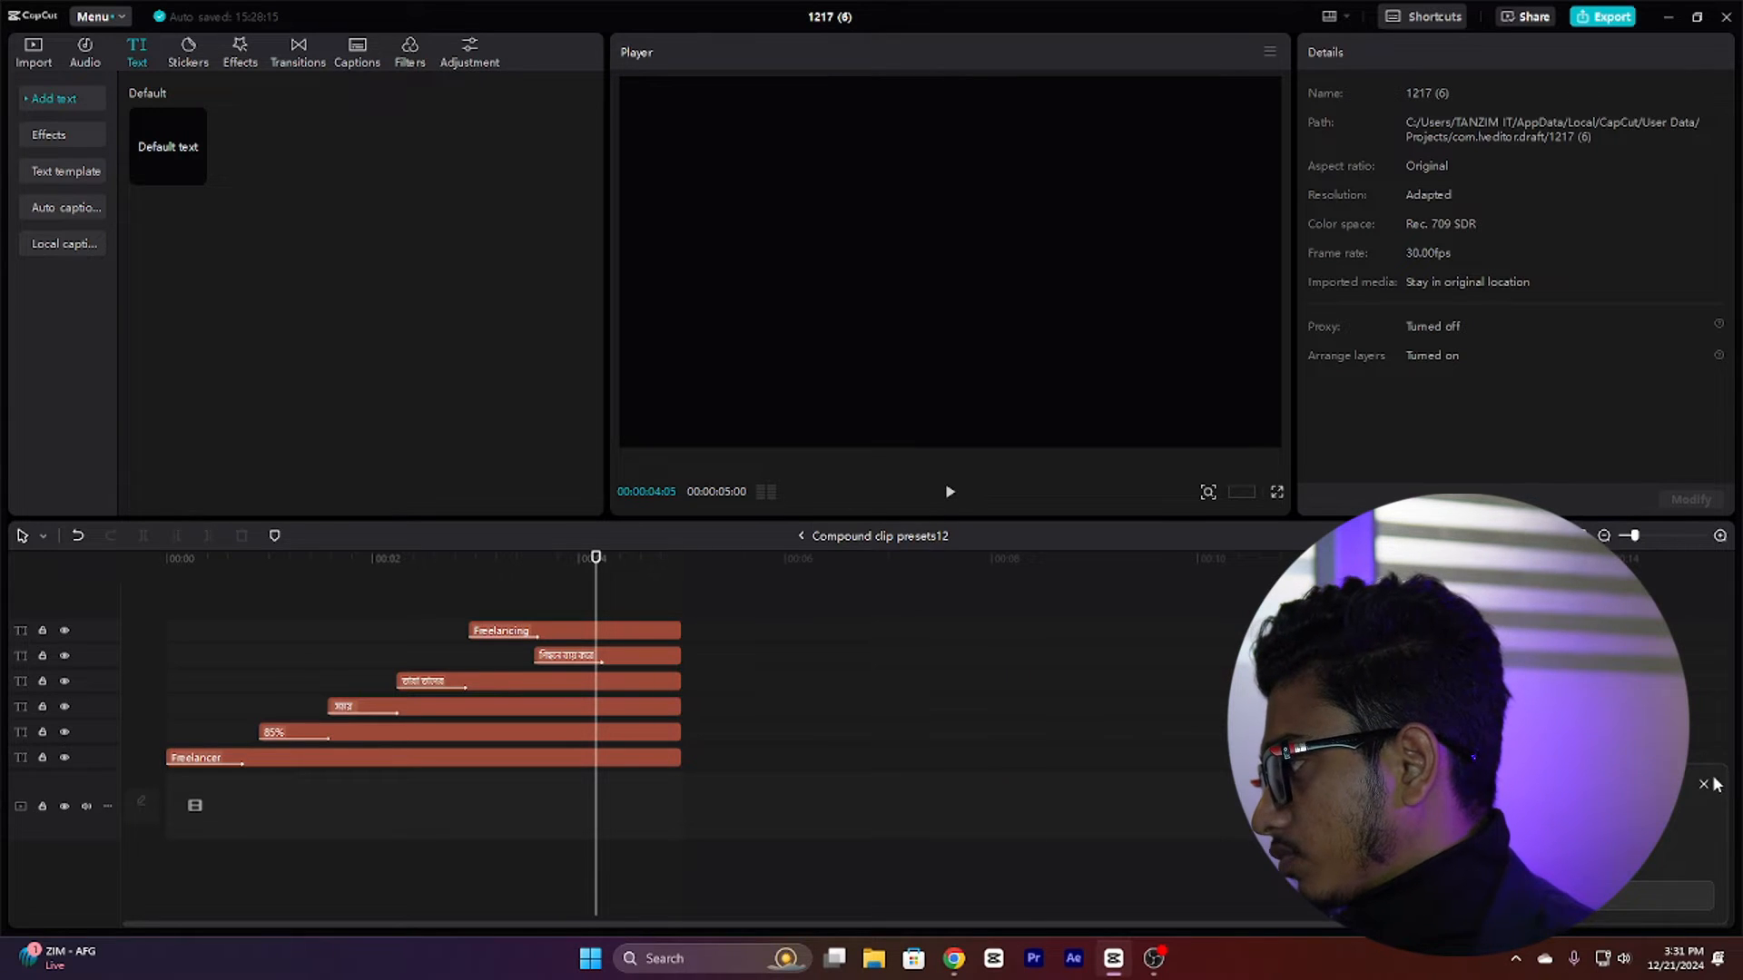
Step: Open the saved presets and leave the compound clip to return to the main project timeline
click(27, 53)
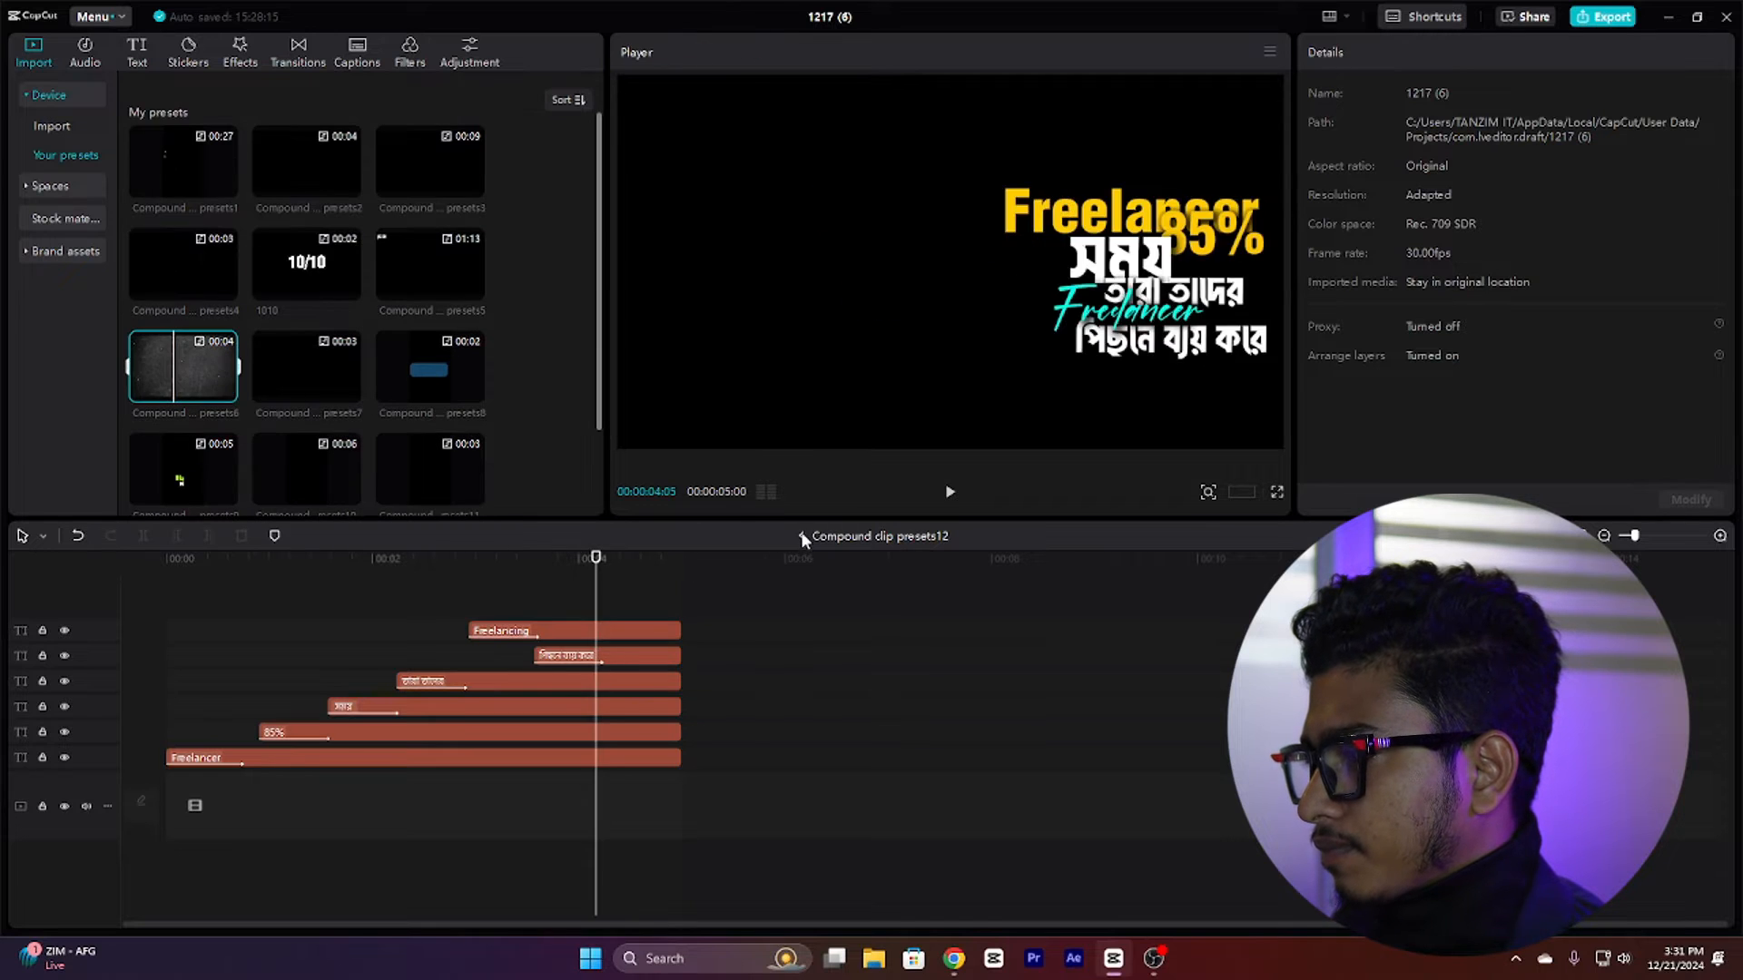
click(801, 535)
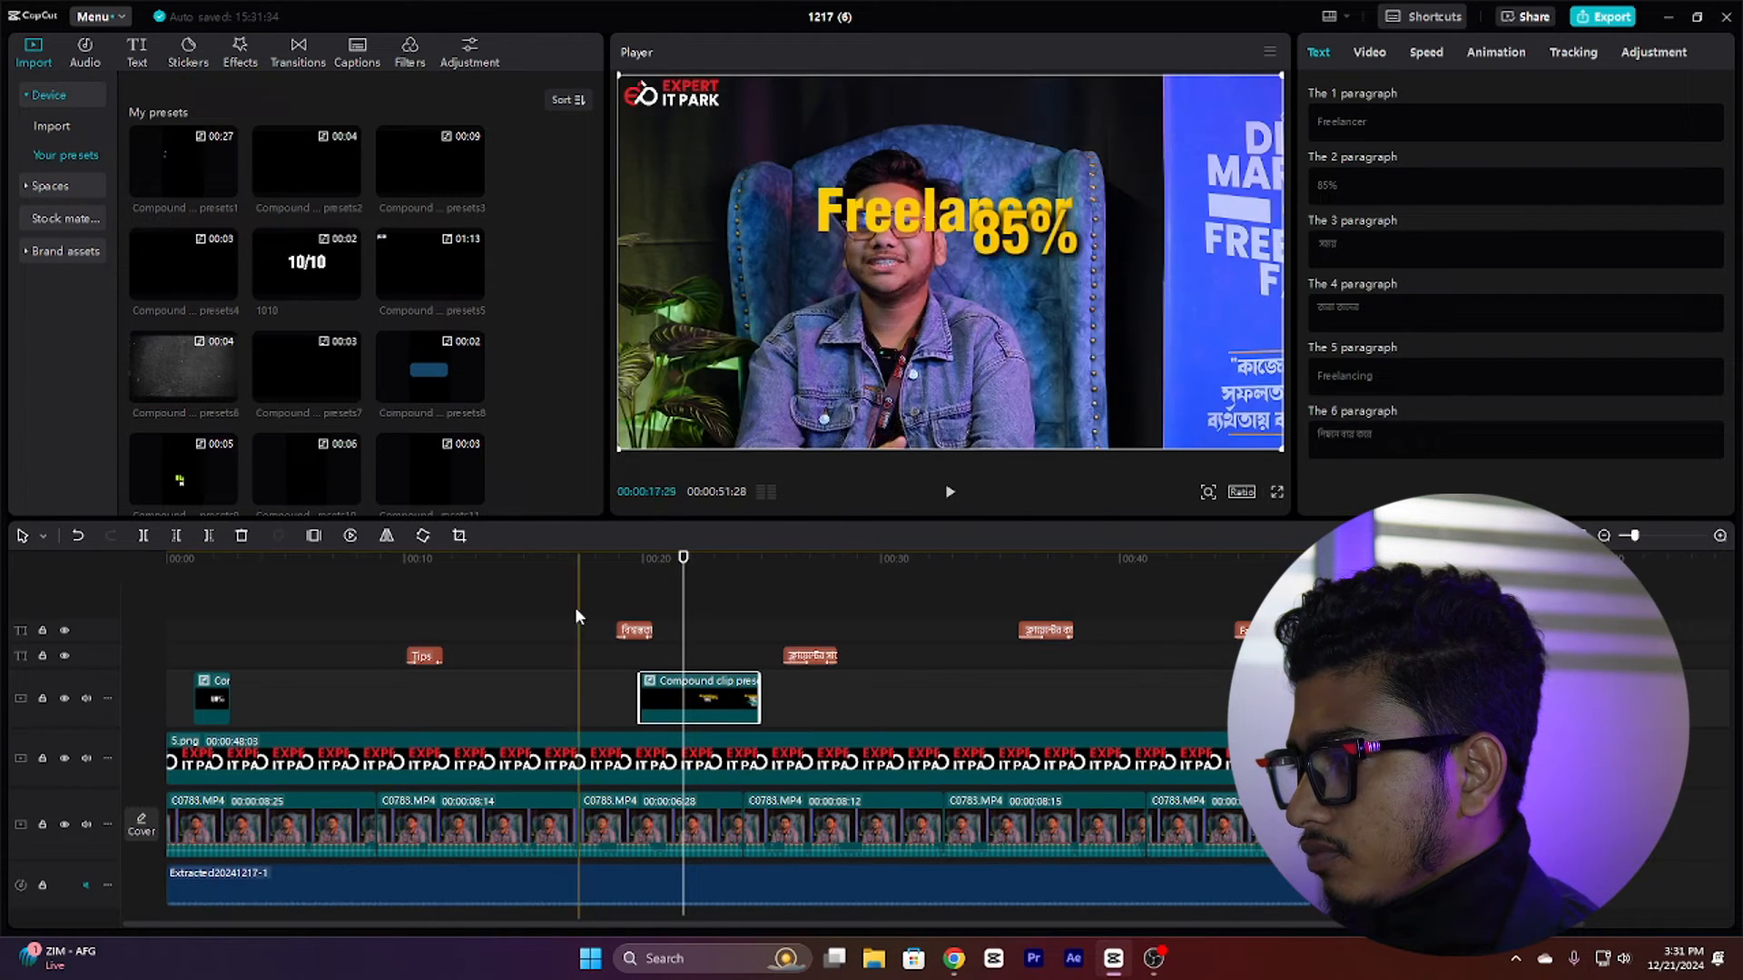
click(513, 607)
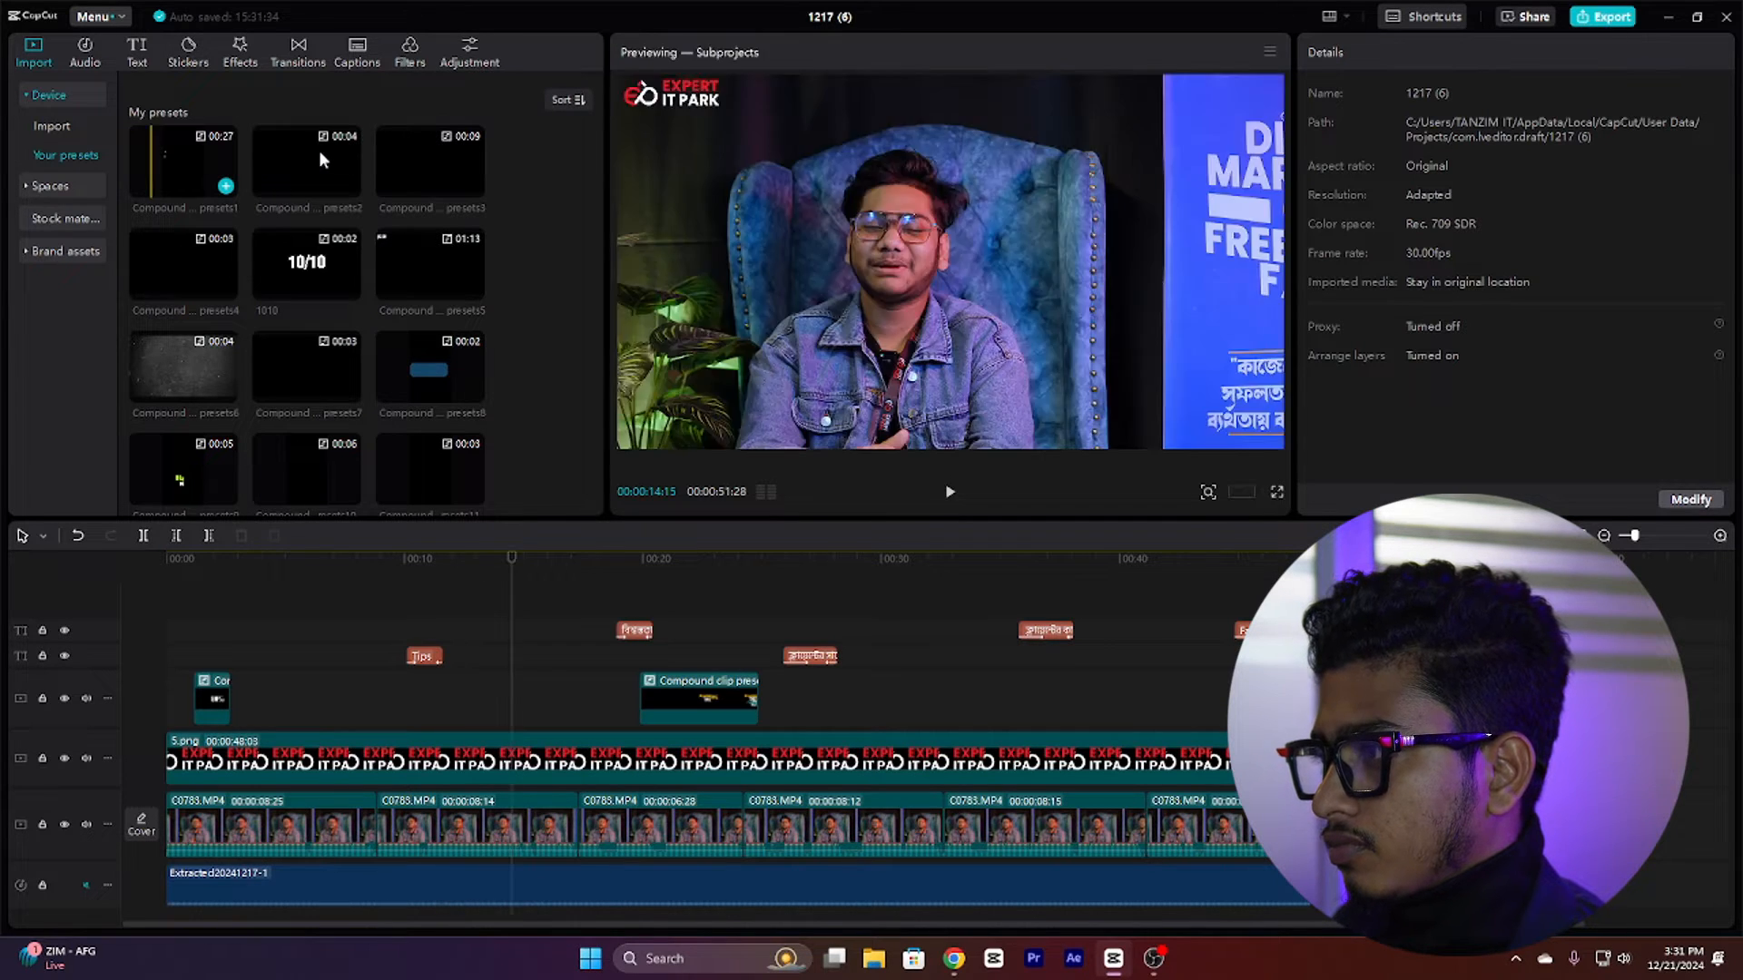
Step: Add the Compound clip presets7 preset to the track at the playhead and preview it
click(312, 160)
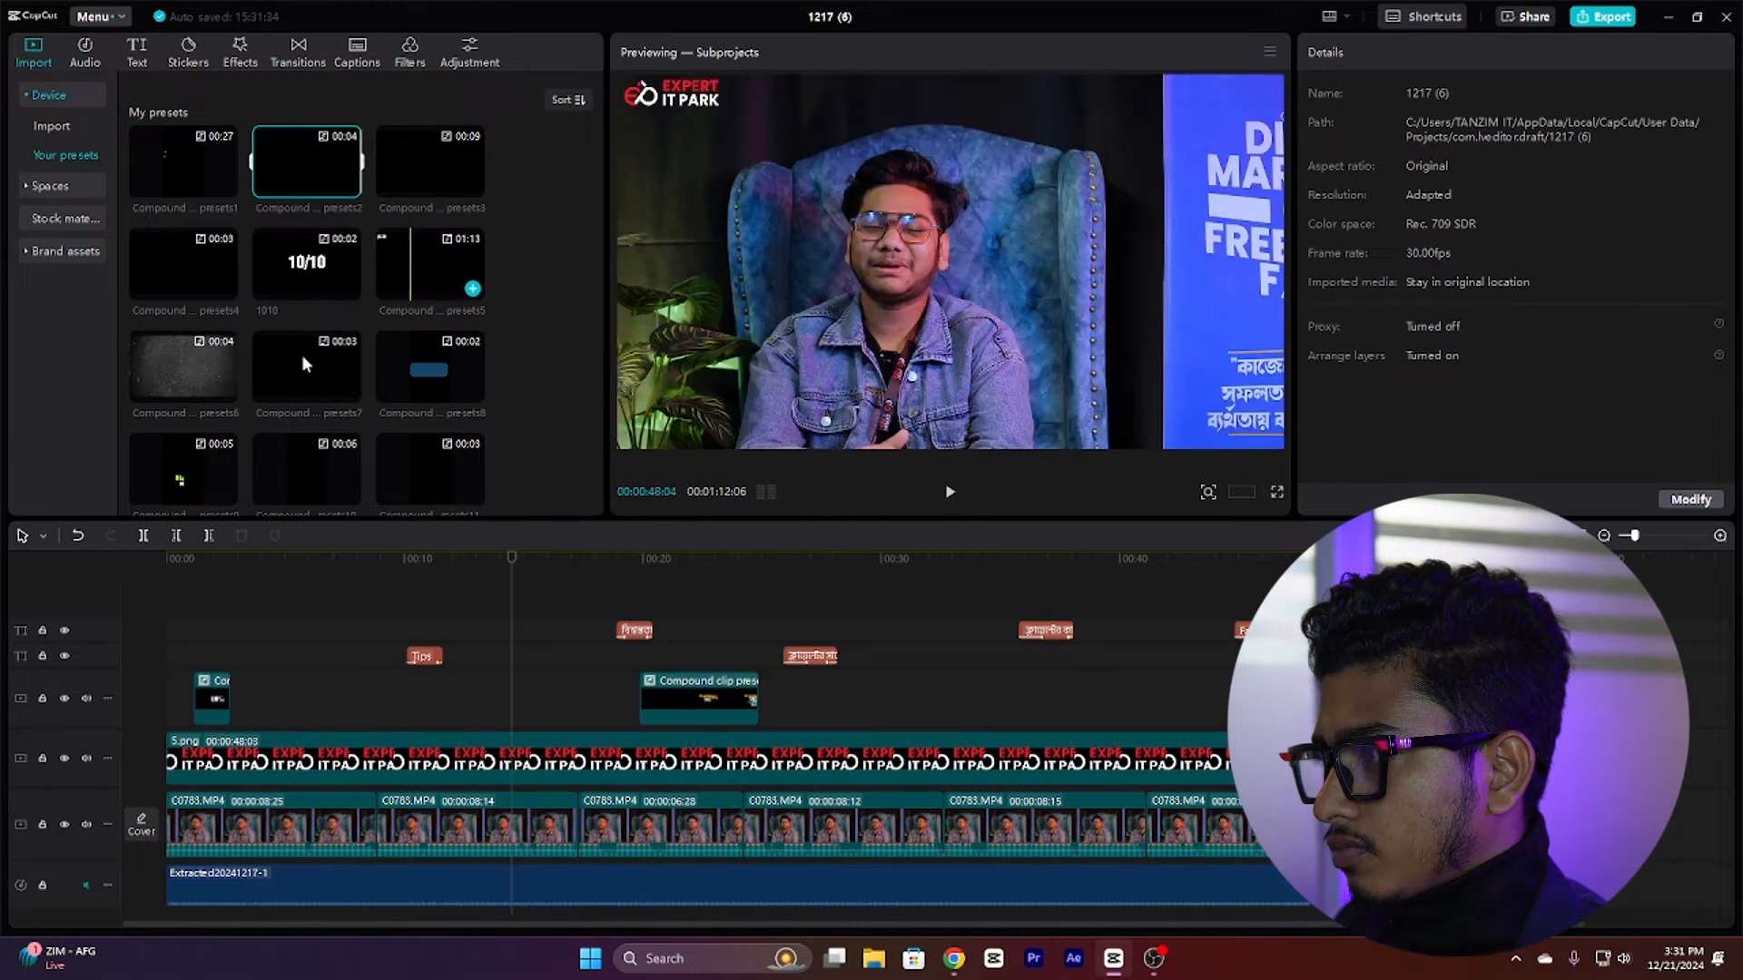
click(349, 391)
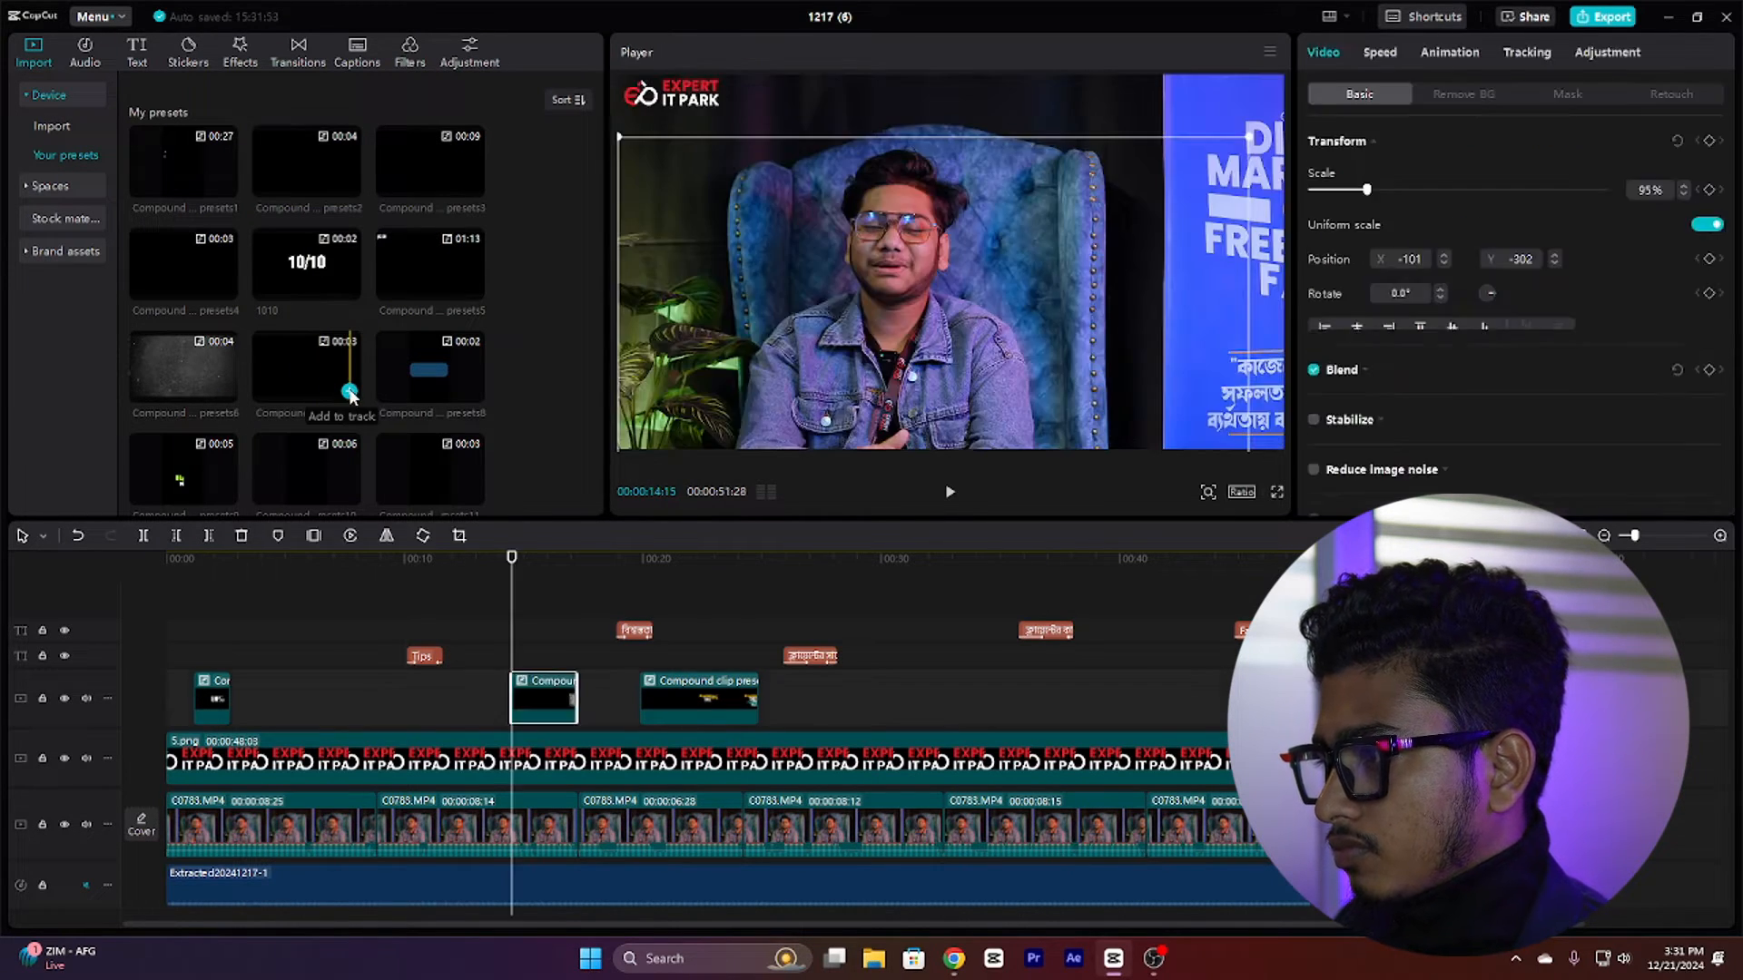
mouse_move(512, 654)
mouse_down()
mouse_move(575, 661)
mouse_move(498, 661)
mouse_move(542, 663)
mouse_up()
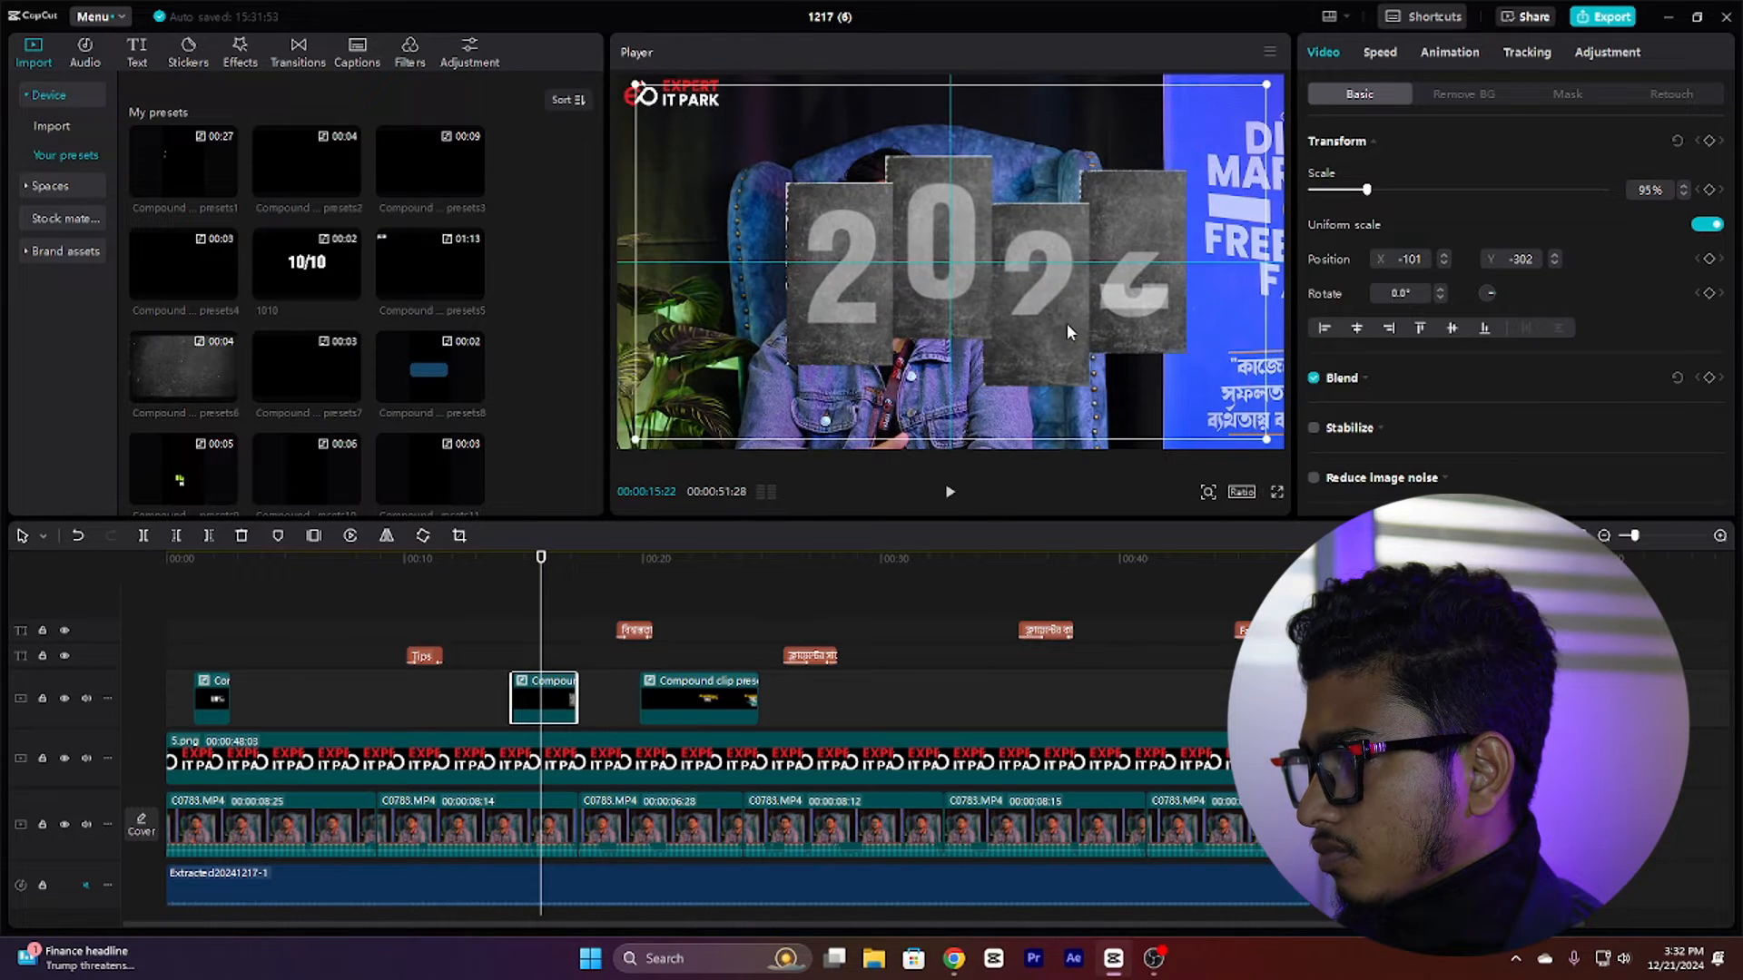
Step: Enable Blend on the second talking-head video clip and set its opacity to 24% with a keyframe
click(499, 632)
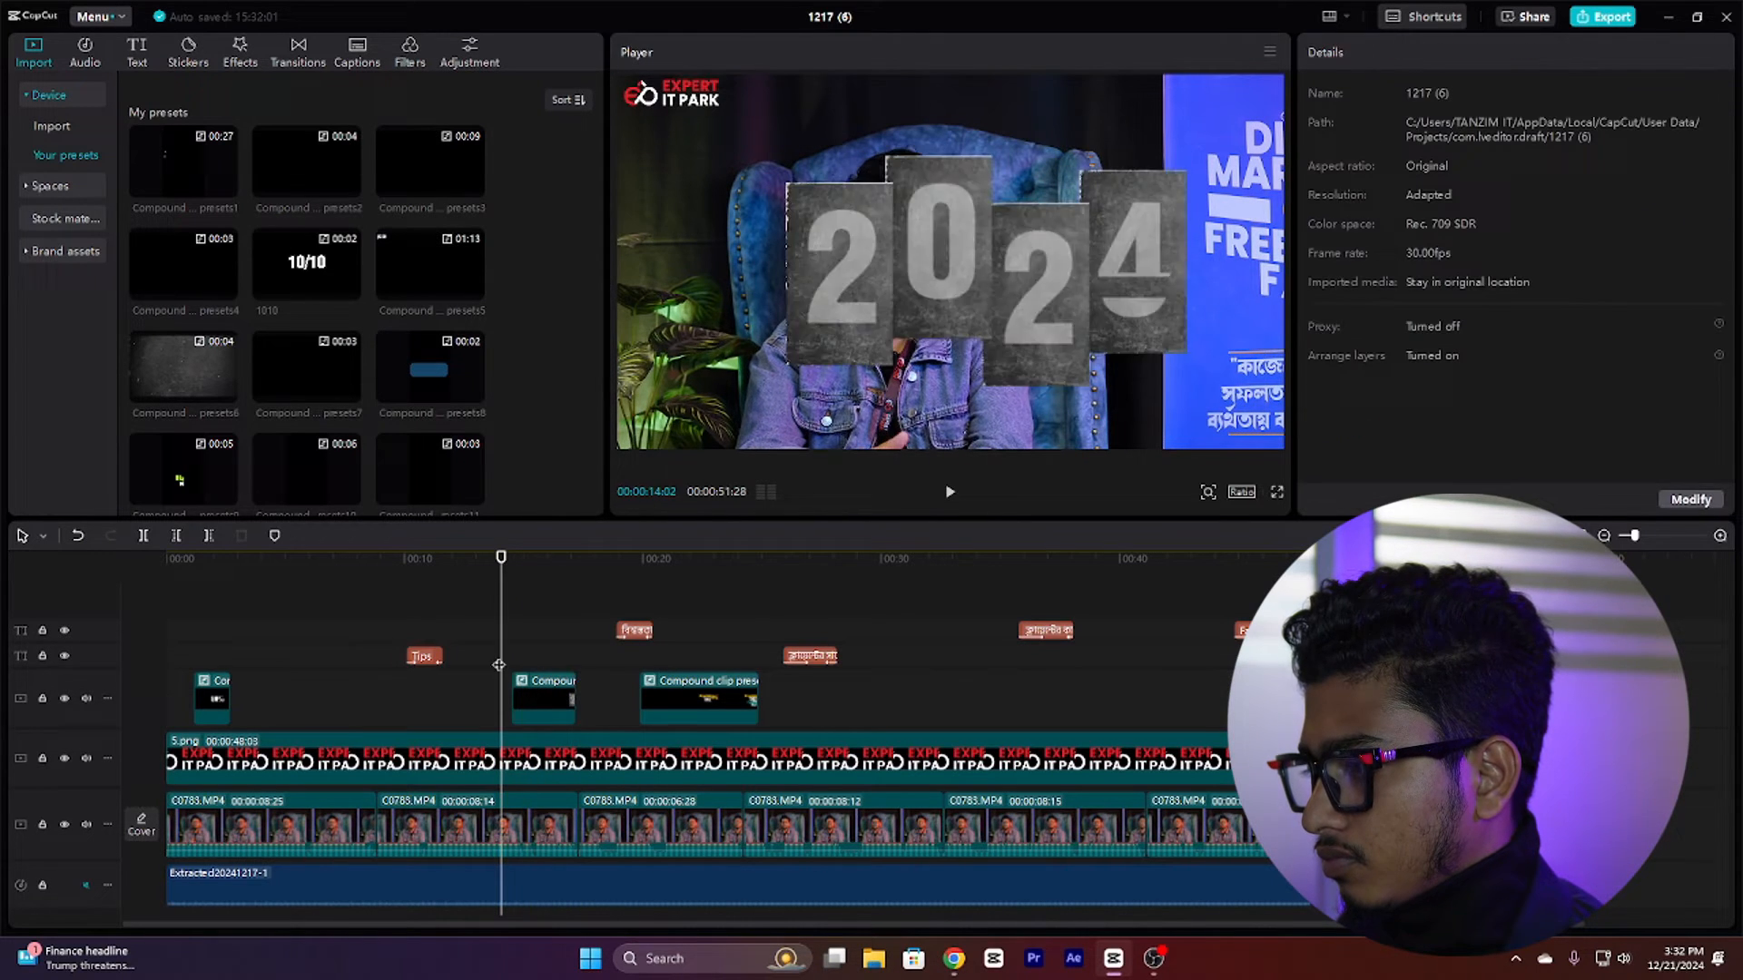
click(495, 836)
scroll(1407, 272, down, 2)
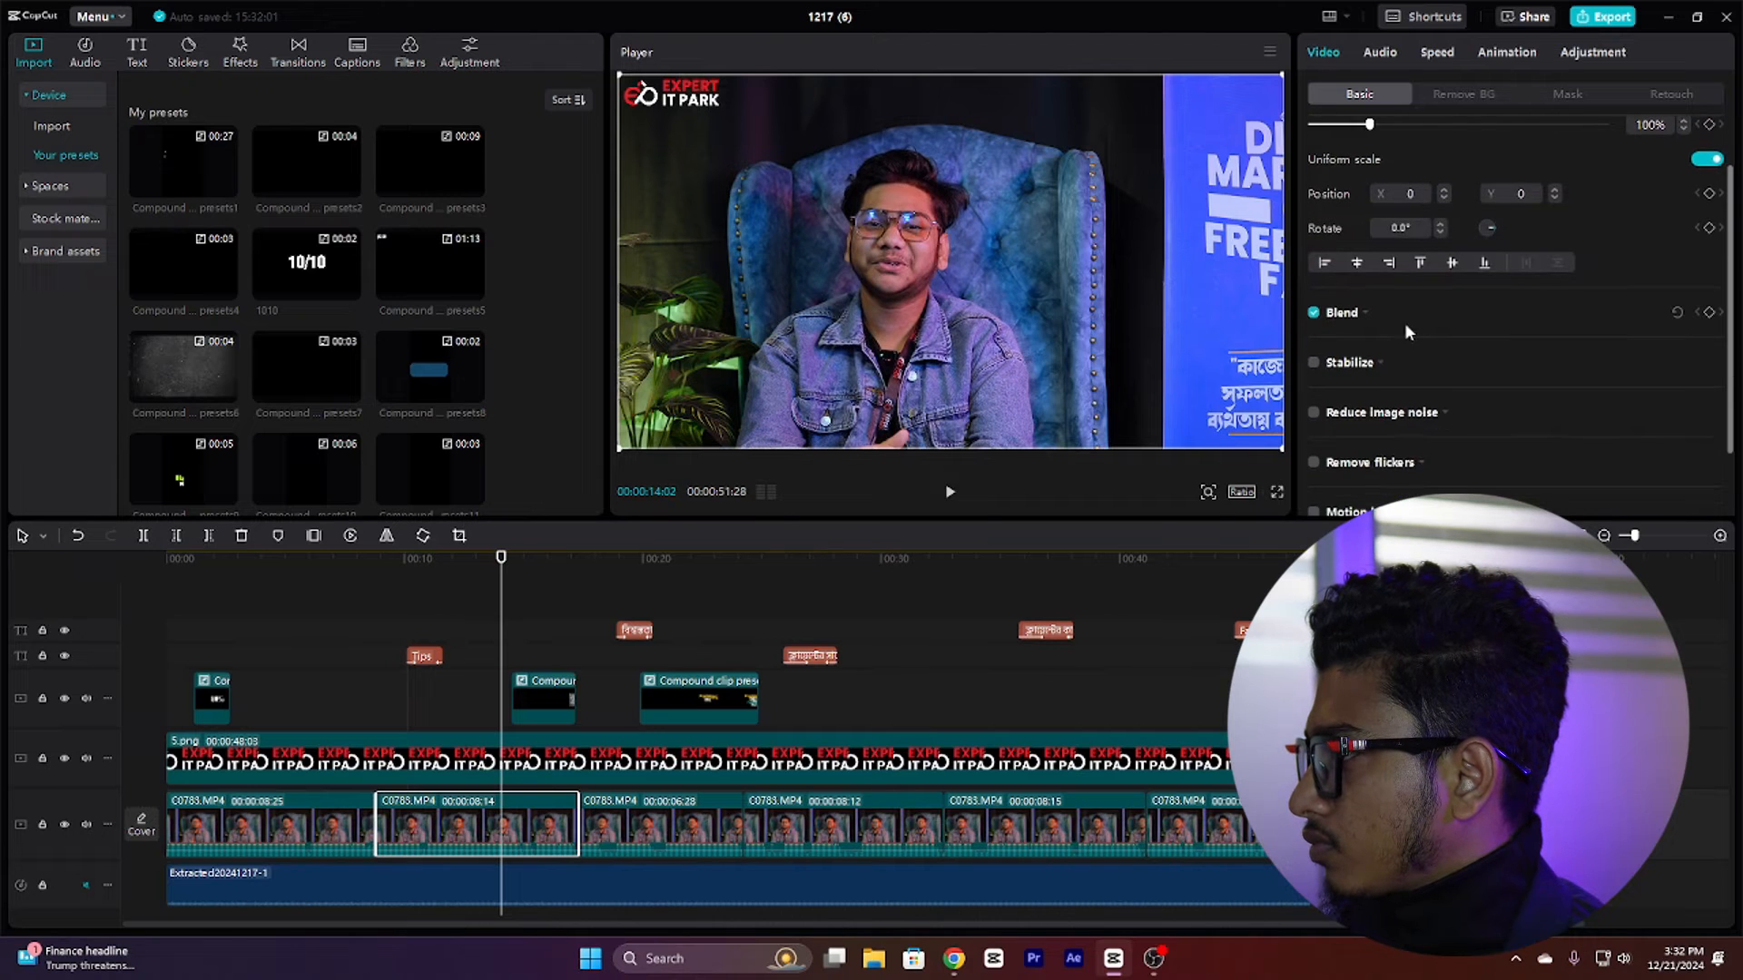
click(1351, 316)
drag(1600, 403, 1388, 405)
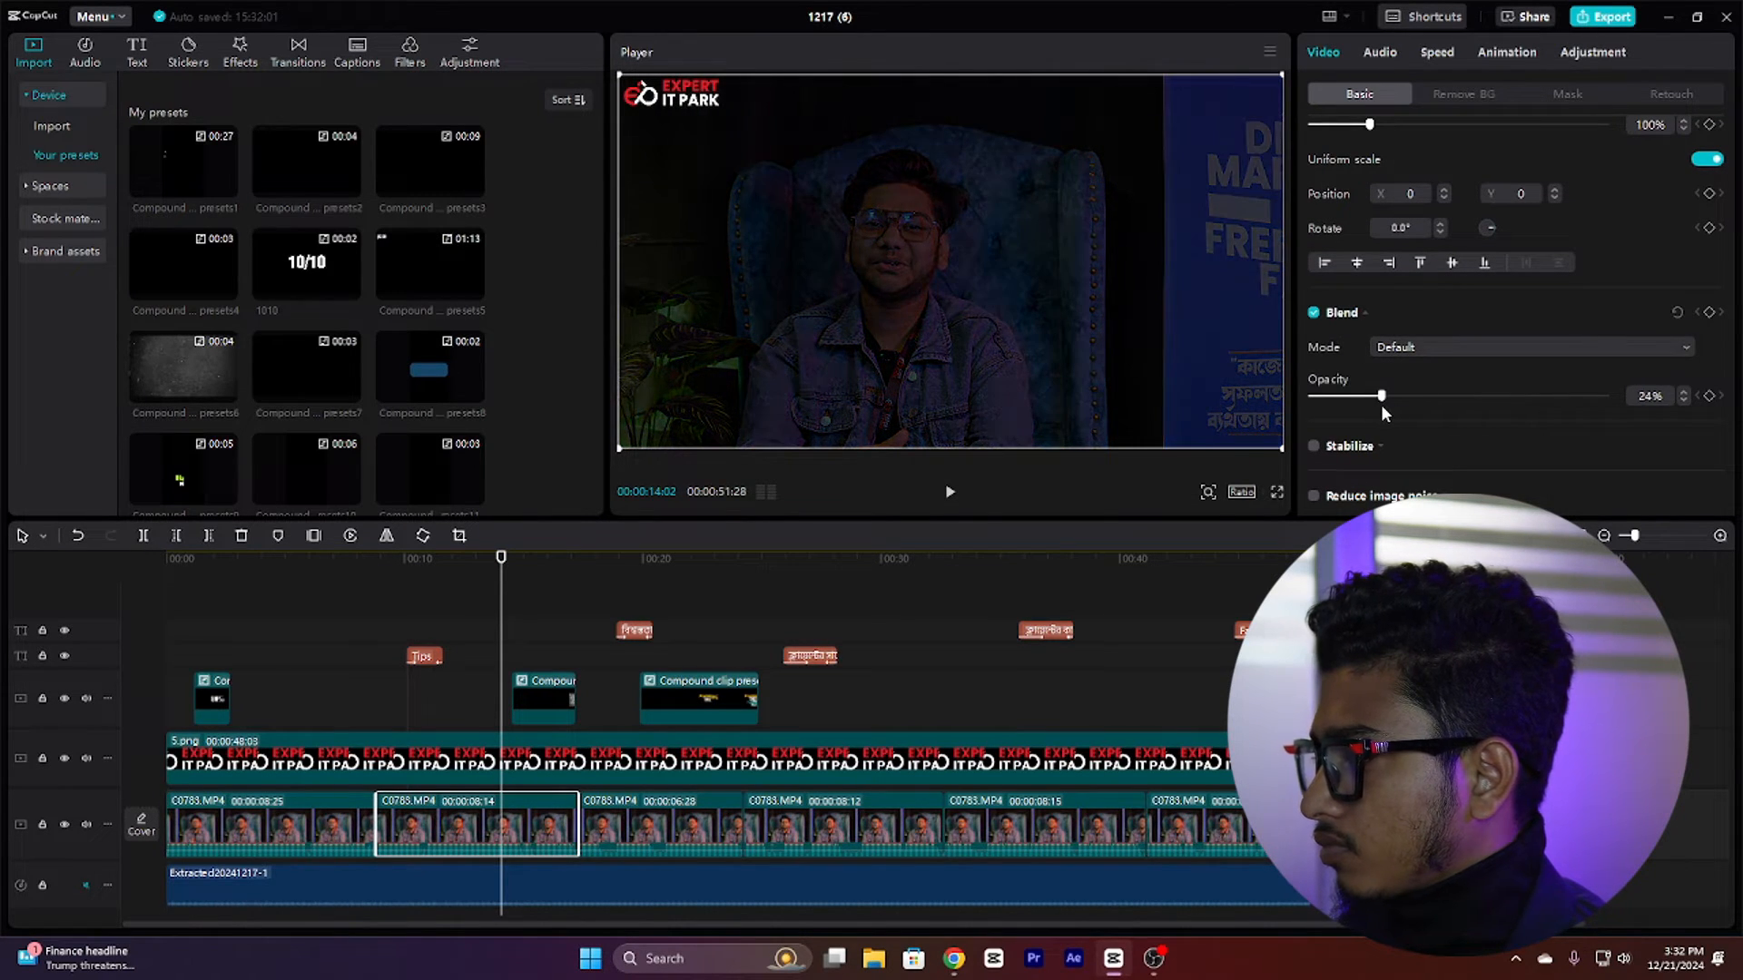
click(1709, 397)
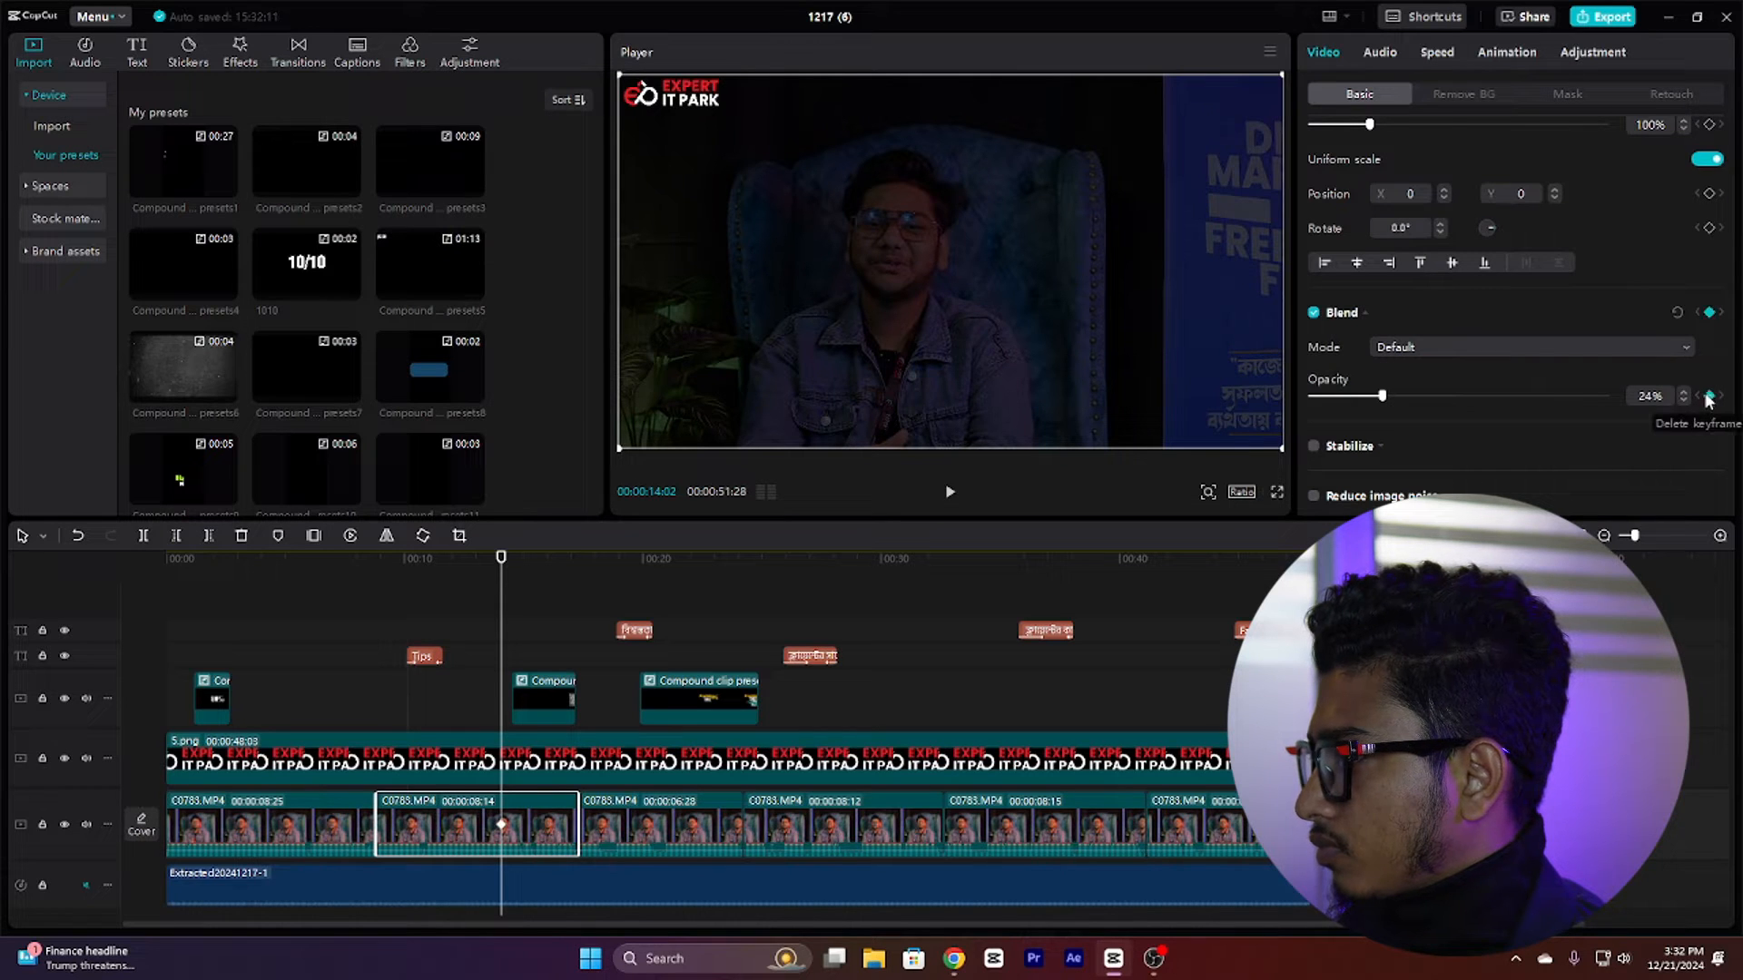
Step: Preview the dimmed clip and turn its audio volume all the way down
mouse_move(503, 622)
mouse_down()
mouse_move(568, 623)
mouse_move(465, 624)
mouse_move(502, 620)
mouse_up()
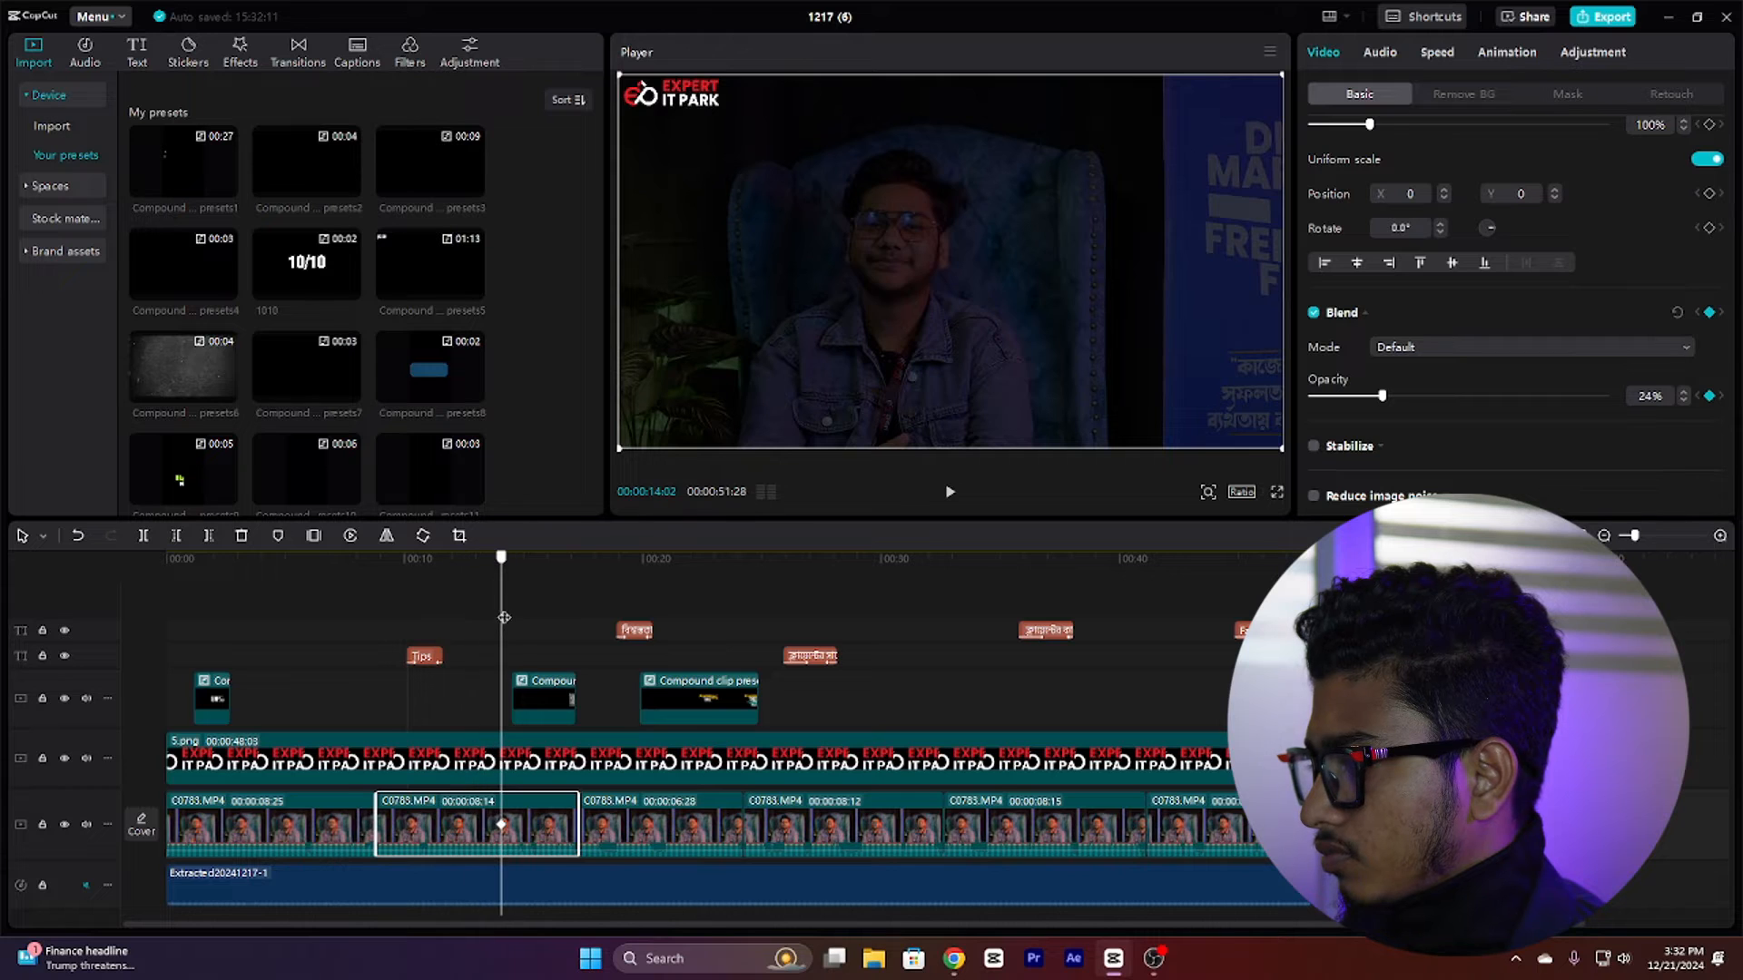
click(950, 495)
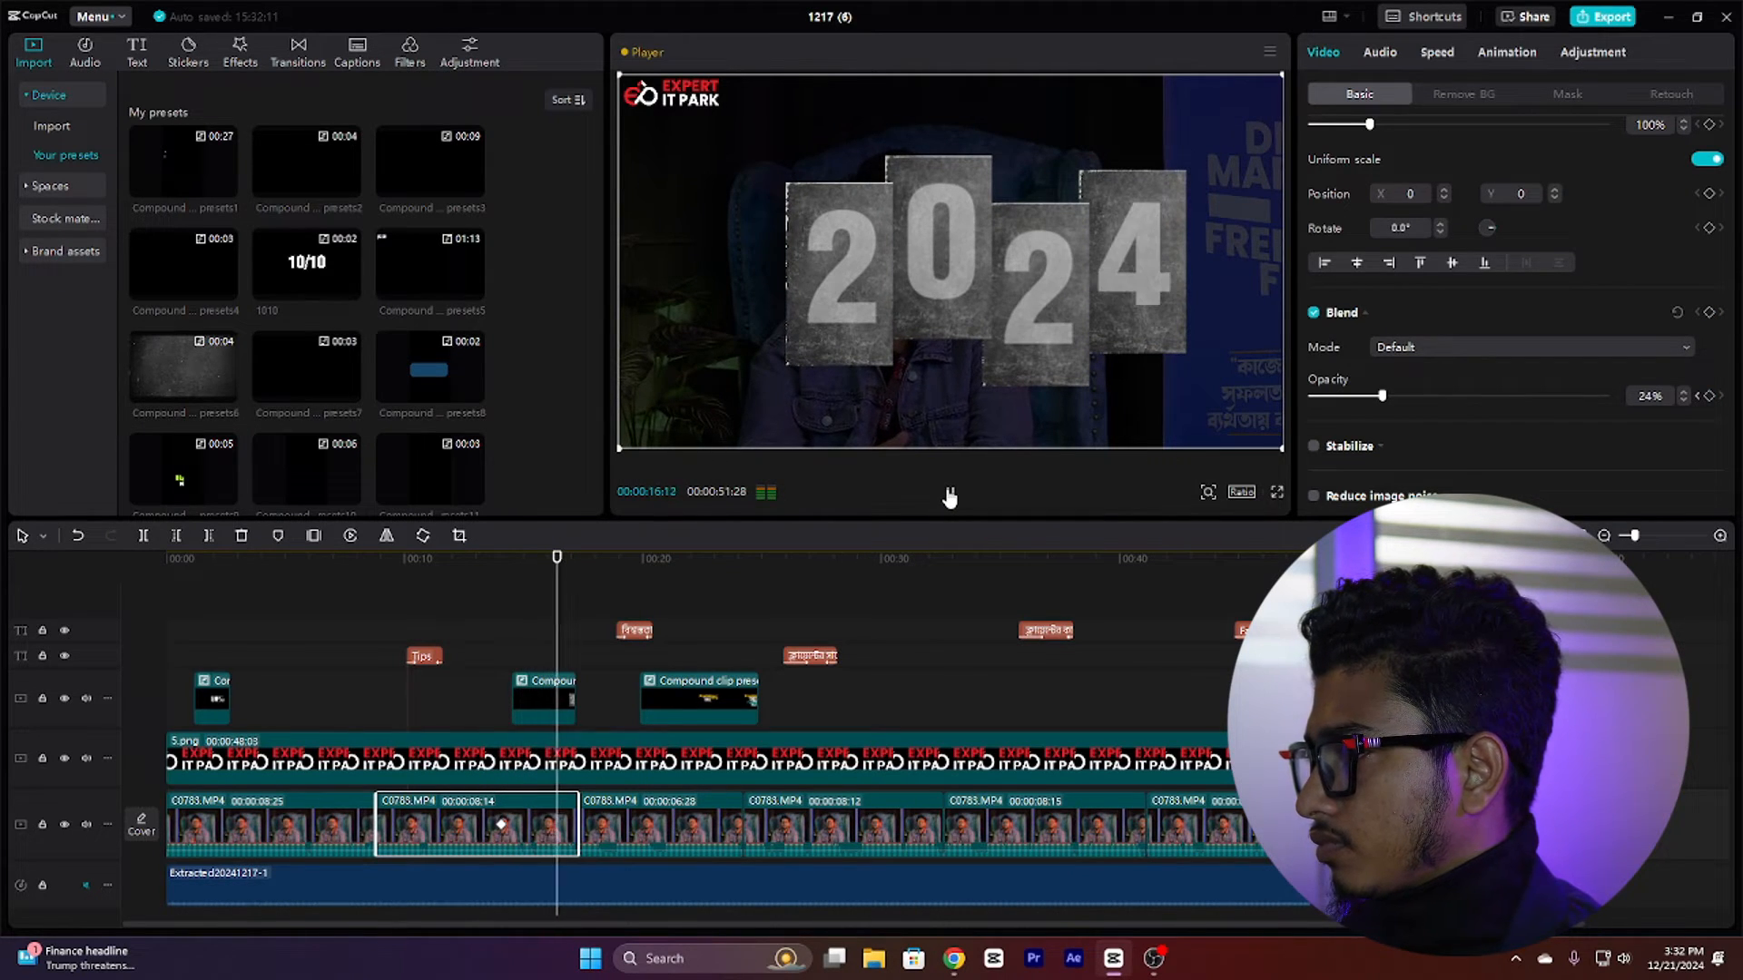
click(950, 494)
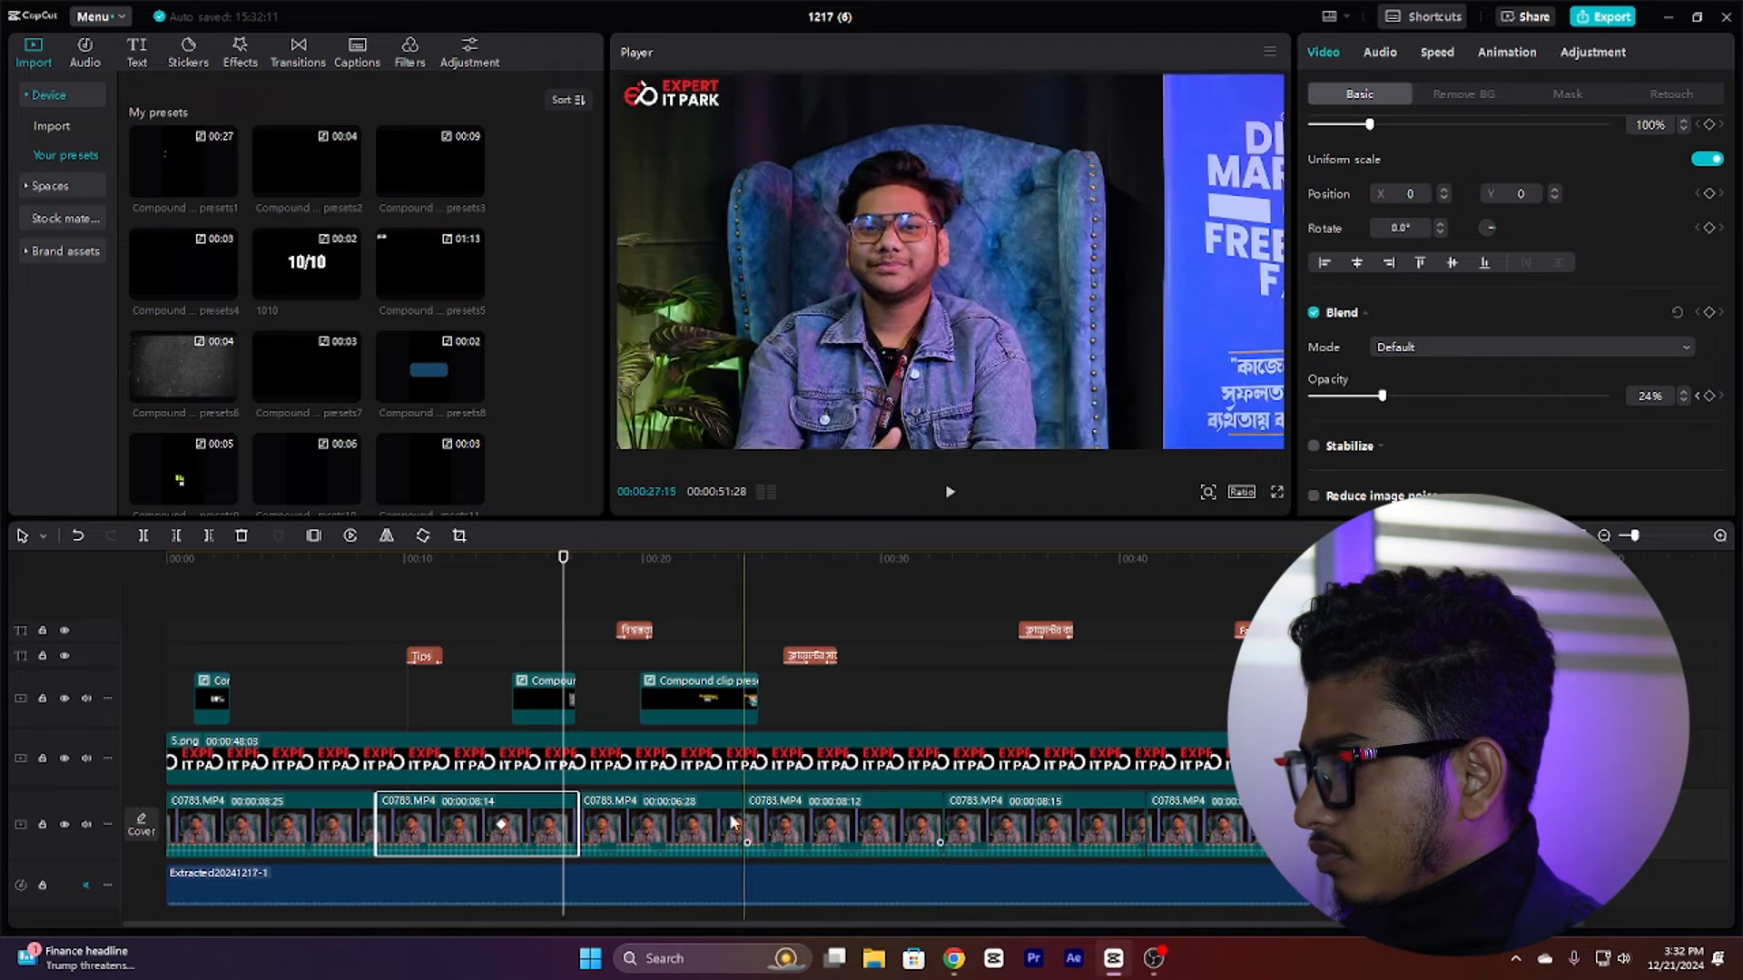
click(1379, 53)
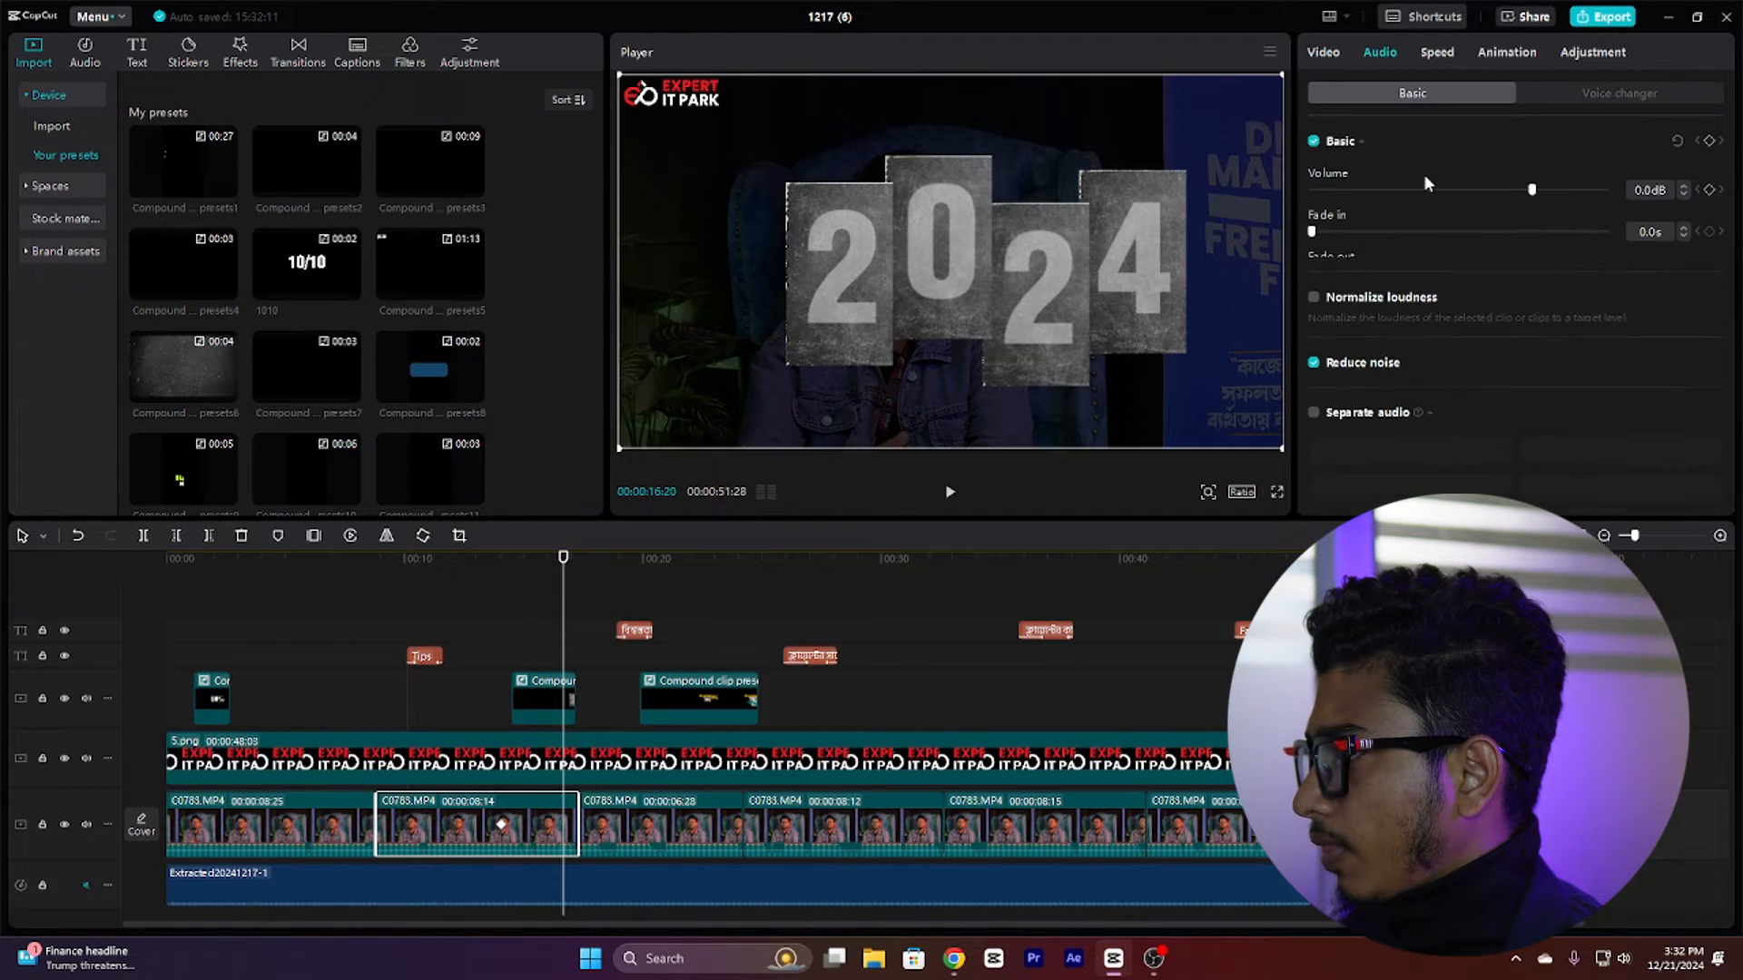
drag(1533, 190, 1310, 190)
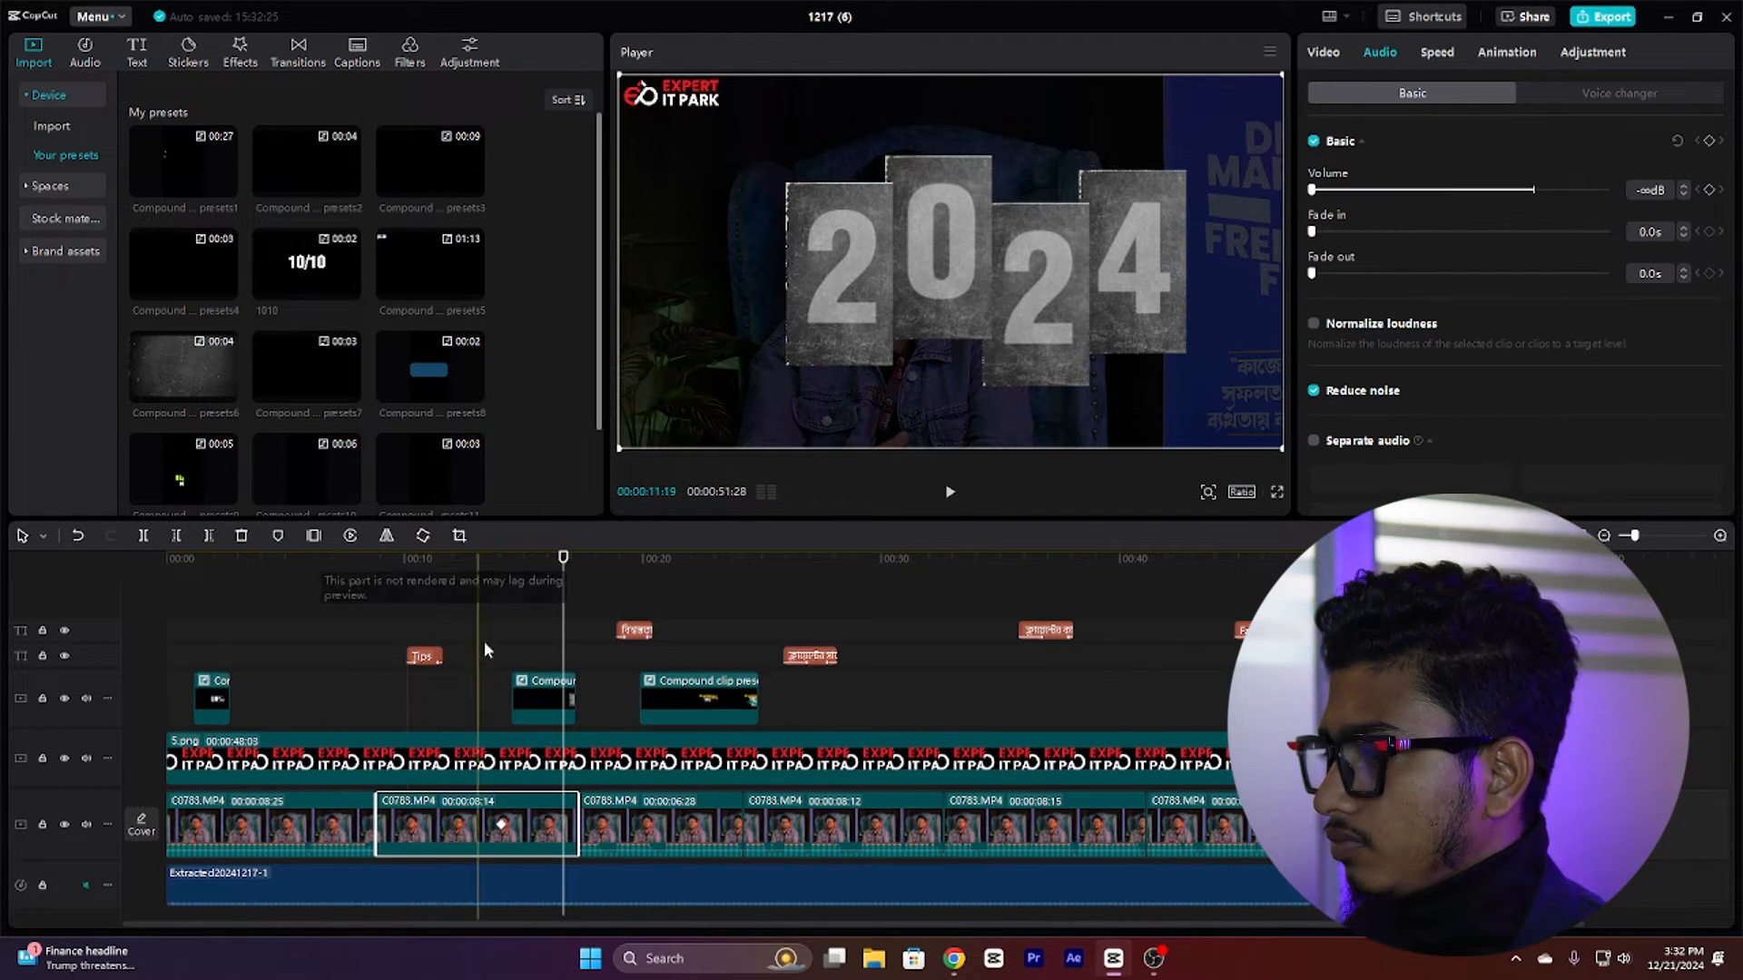
Step: Select the added compound preset clip on the timeline and play the preview of the title animation
click(513, 647)
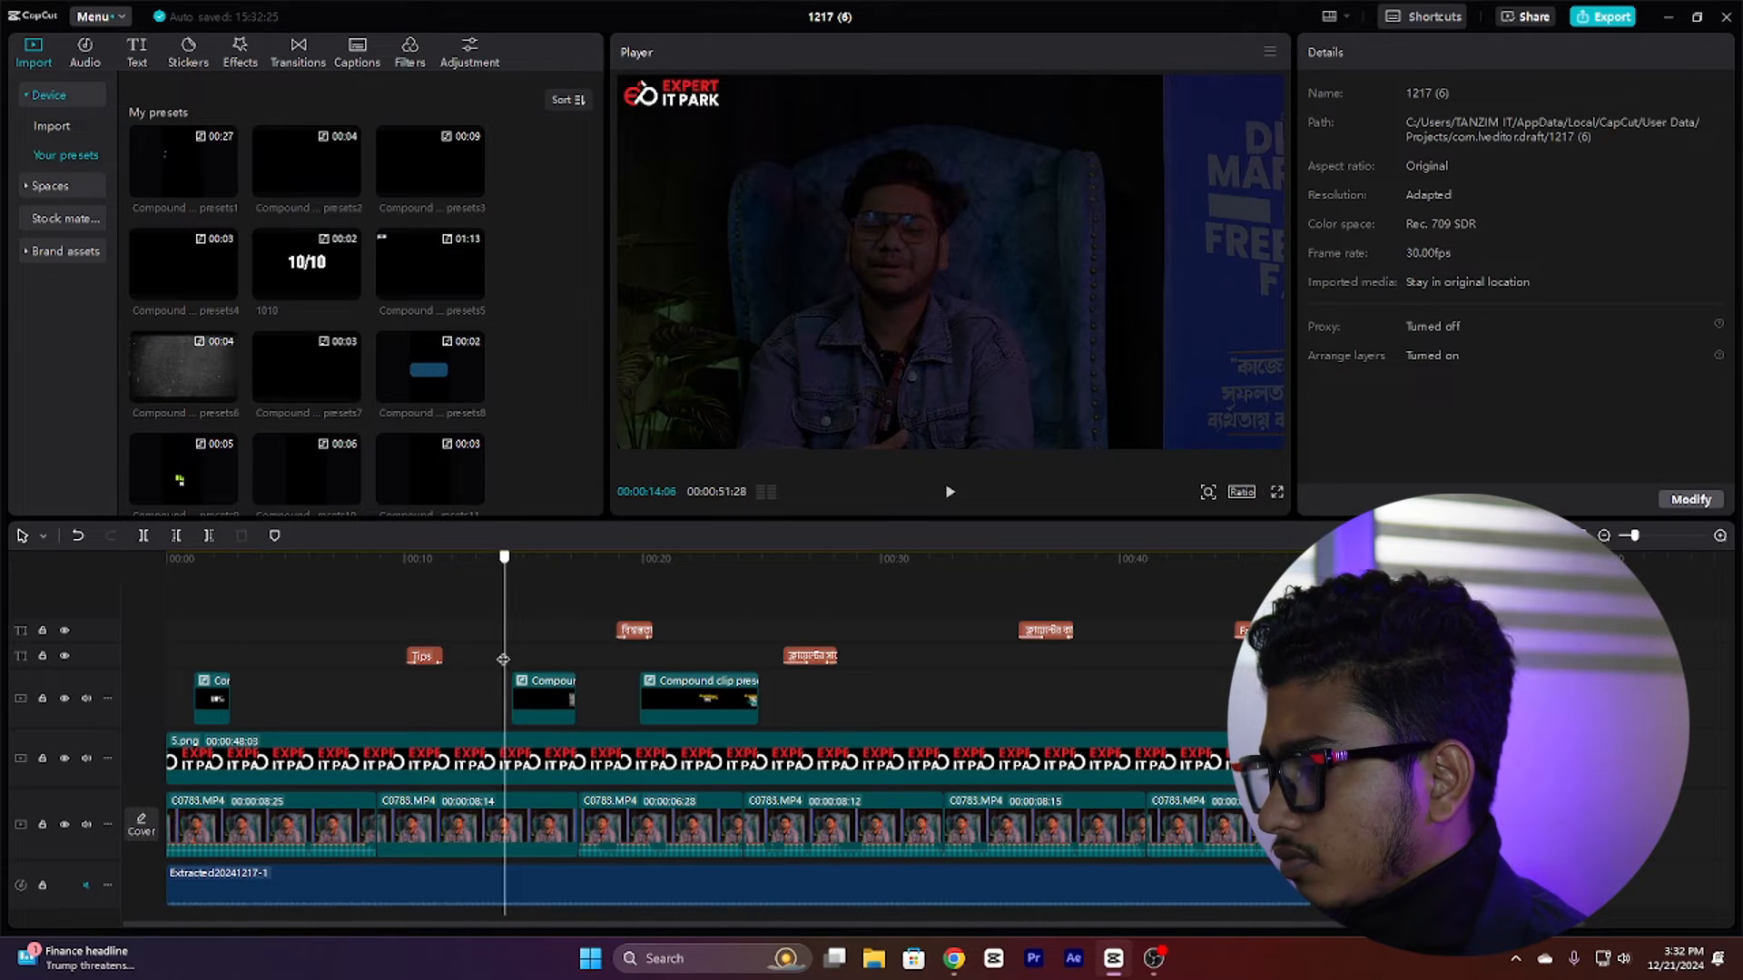
click(516, 831)
click(550, 705)
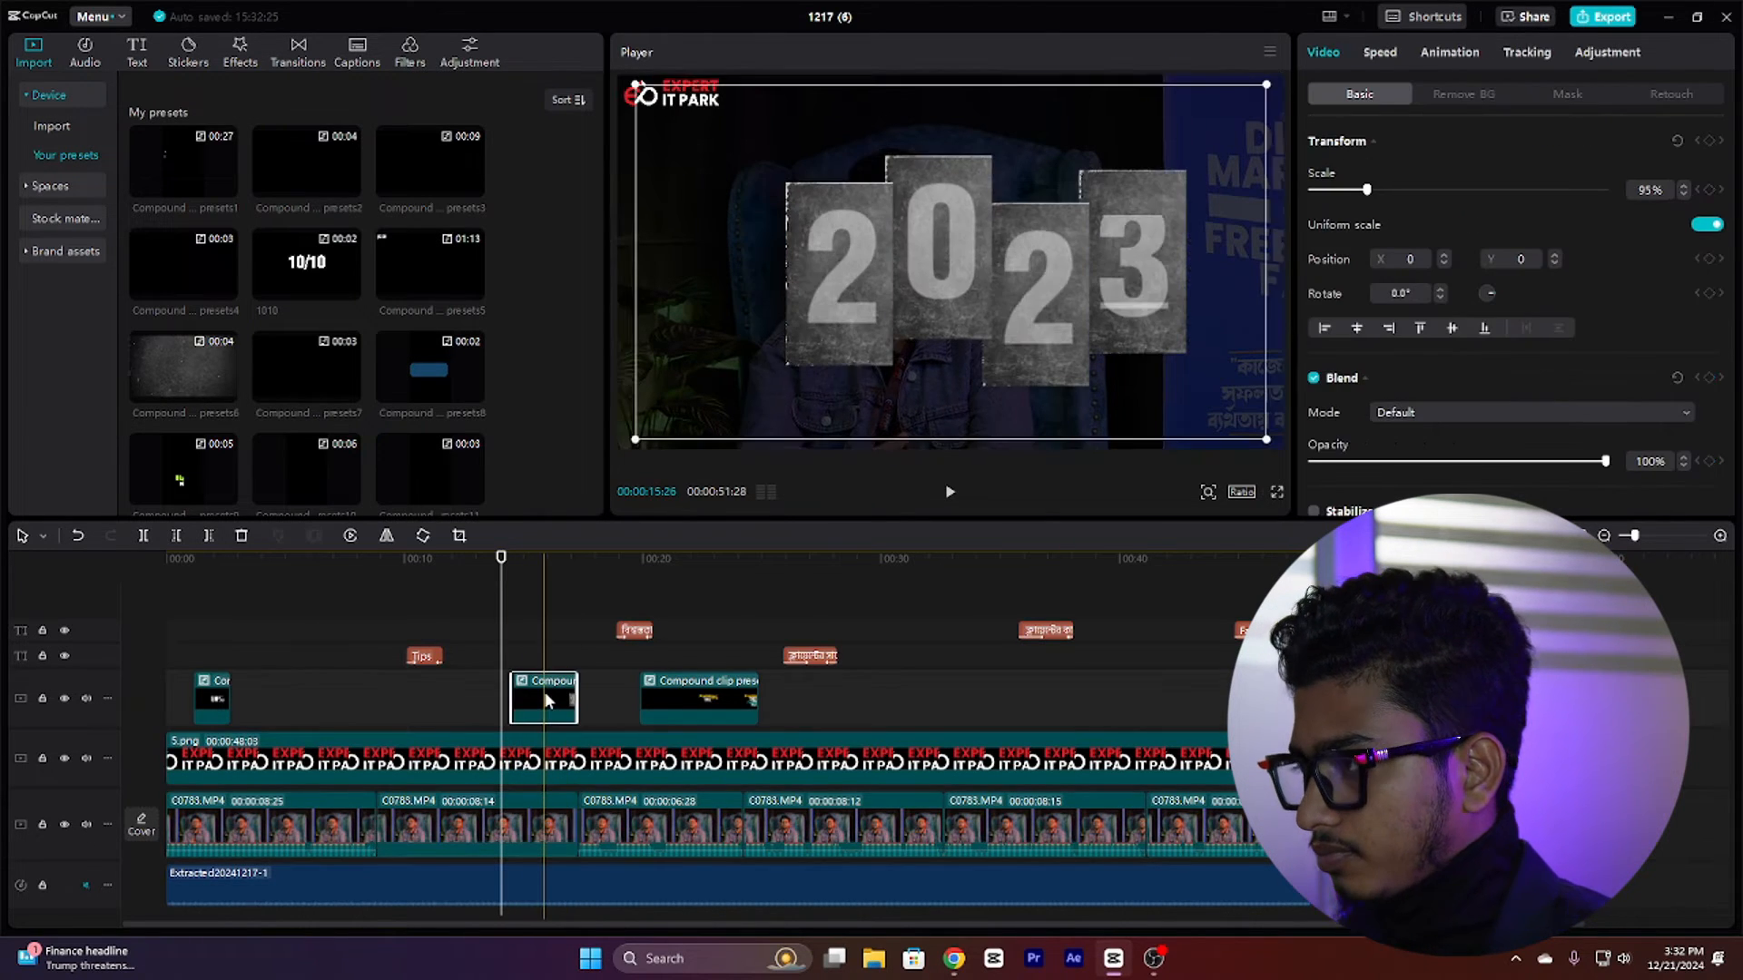
click(527, 646)
mouse_move(528, 646)
mouse_down()
mouse_move(496, 648)
mouse_move(514, 648)
mouse_up()
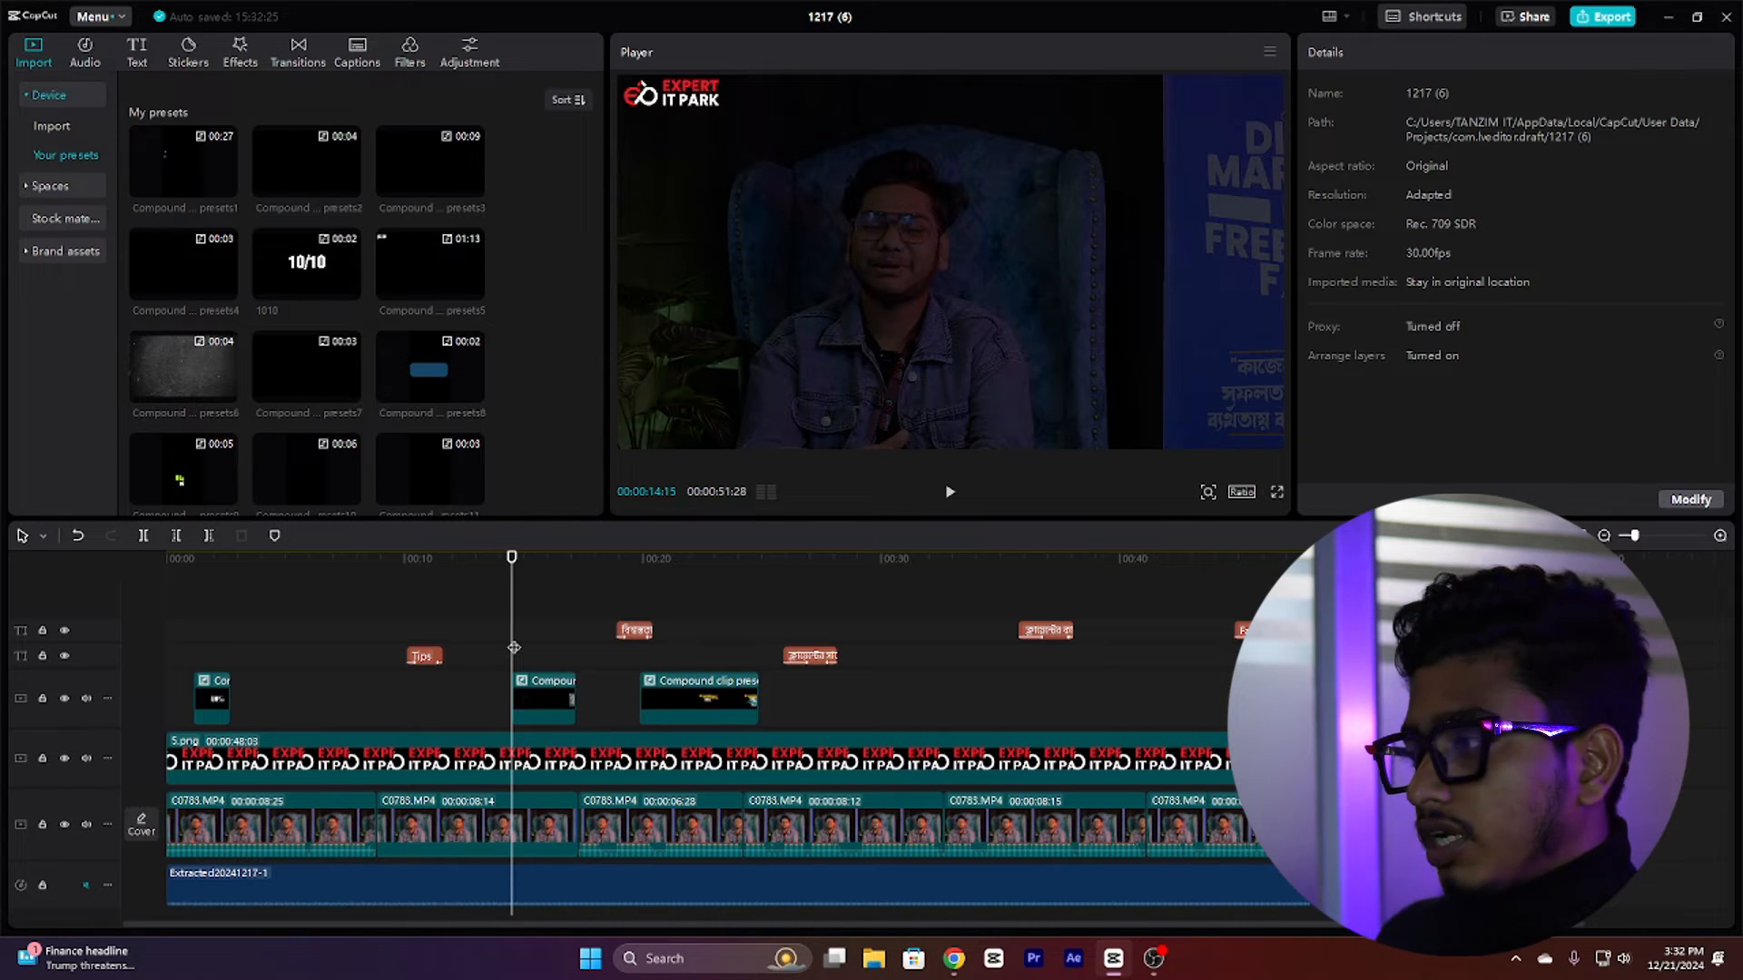
click(949, 492)
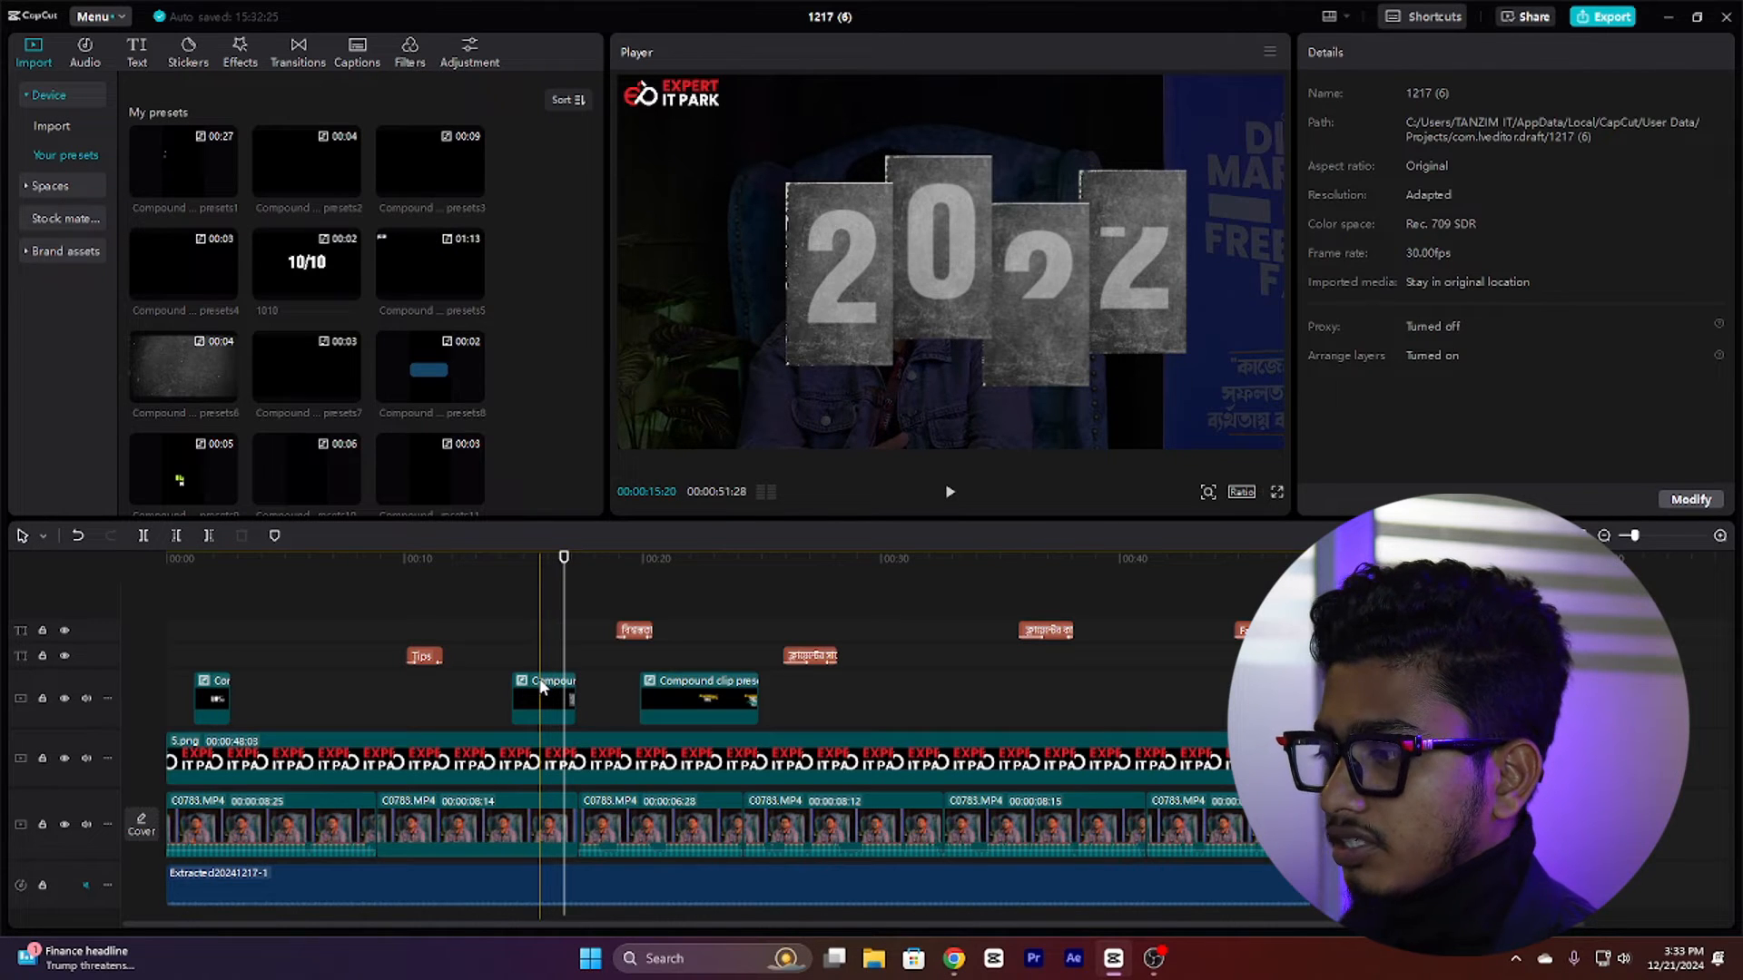
Step: Open the Compound clip presets7 clip and inspect its stacked compound clips and the background image clip's keyframes
double_click(540, 683)
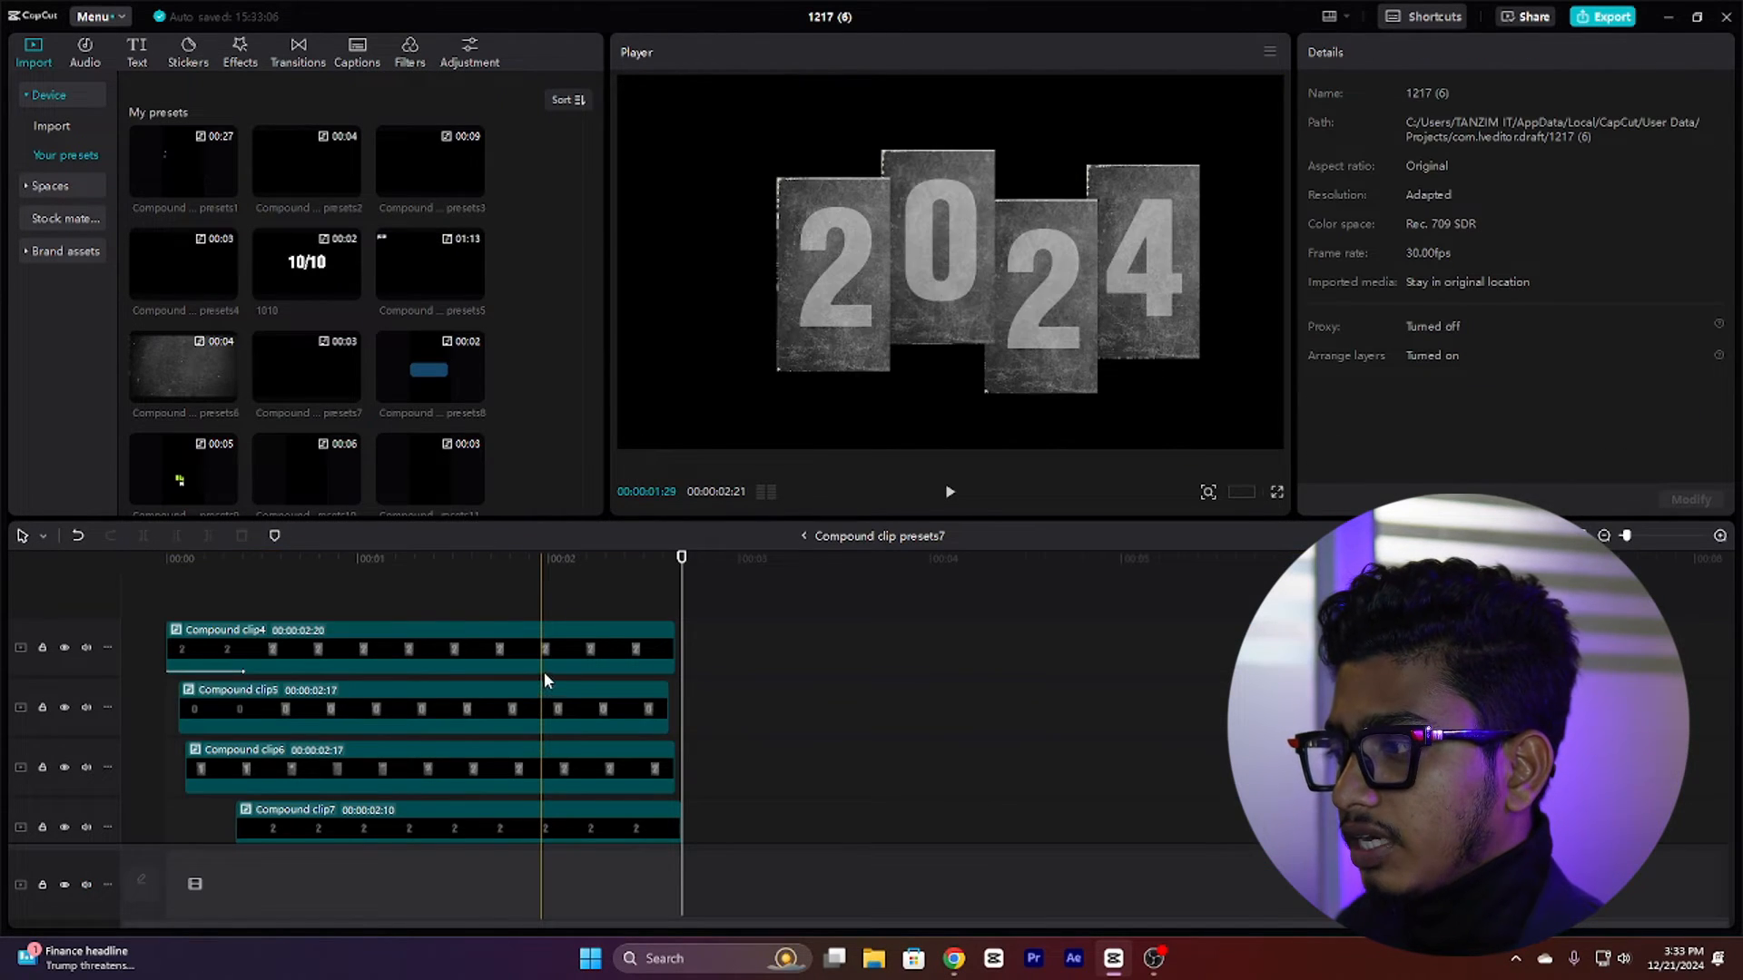
drag(380, 570, 107, 606)
scroll(382, 661, down, 1)
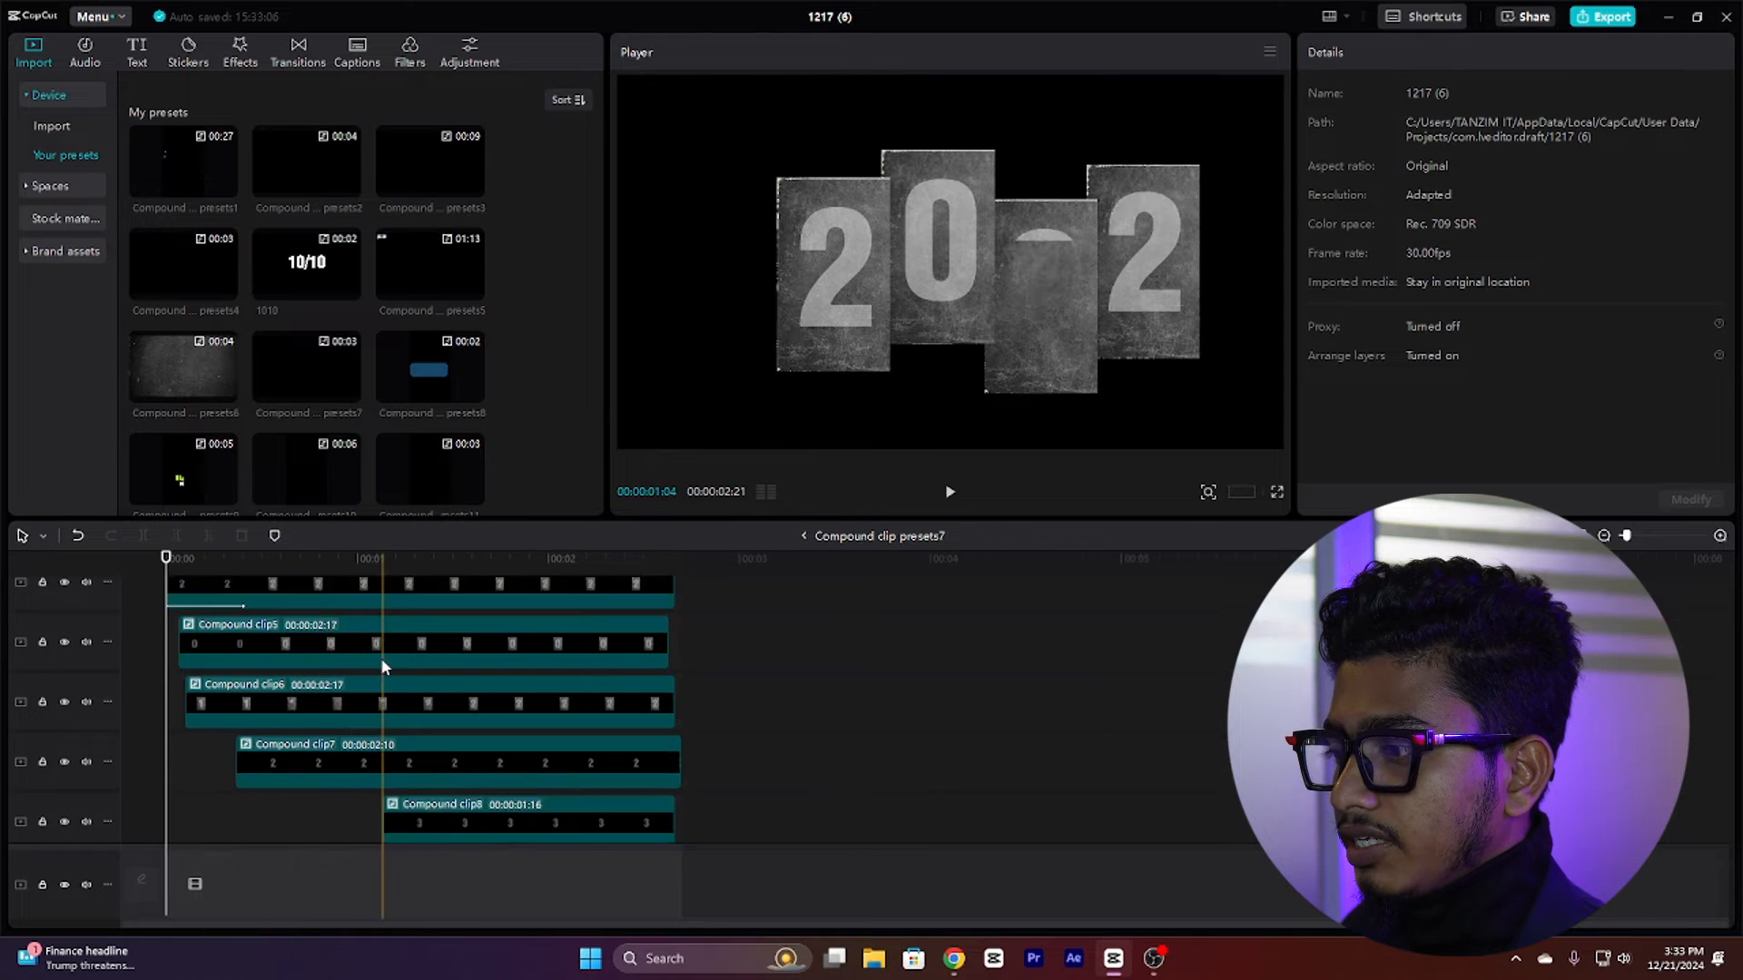
scroll(383, 663, down, 3)
scroll(364, 719, up, 4)
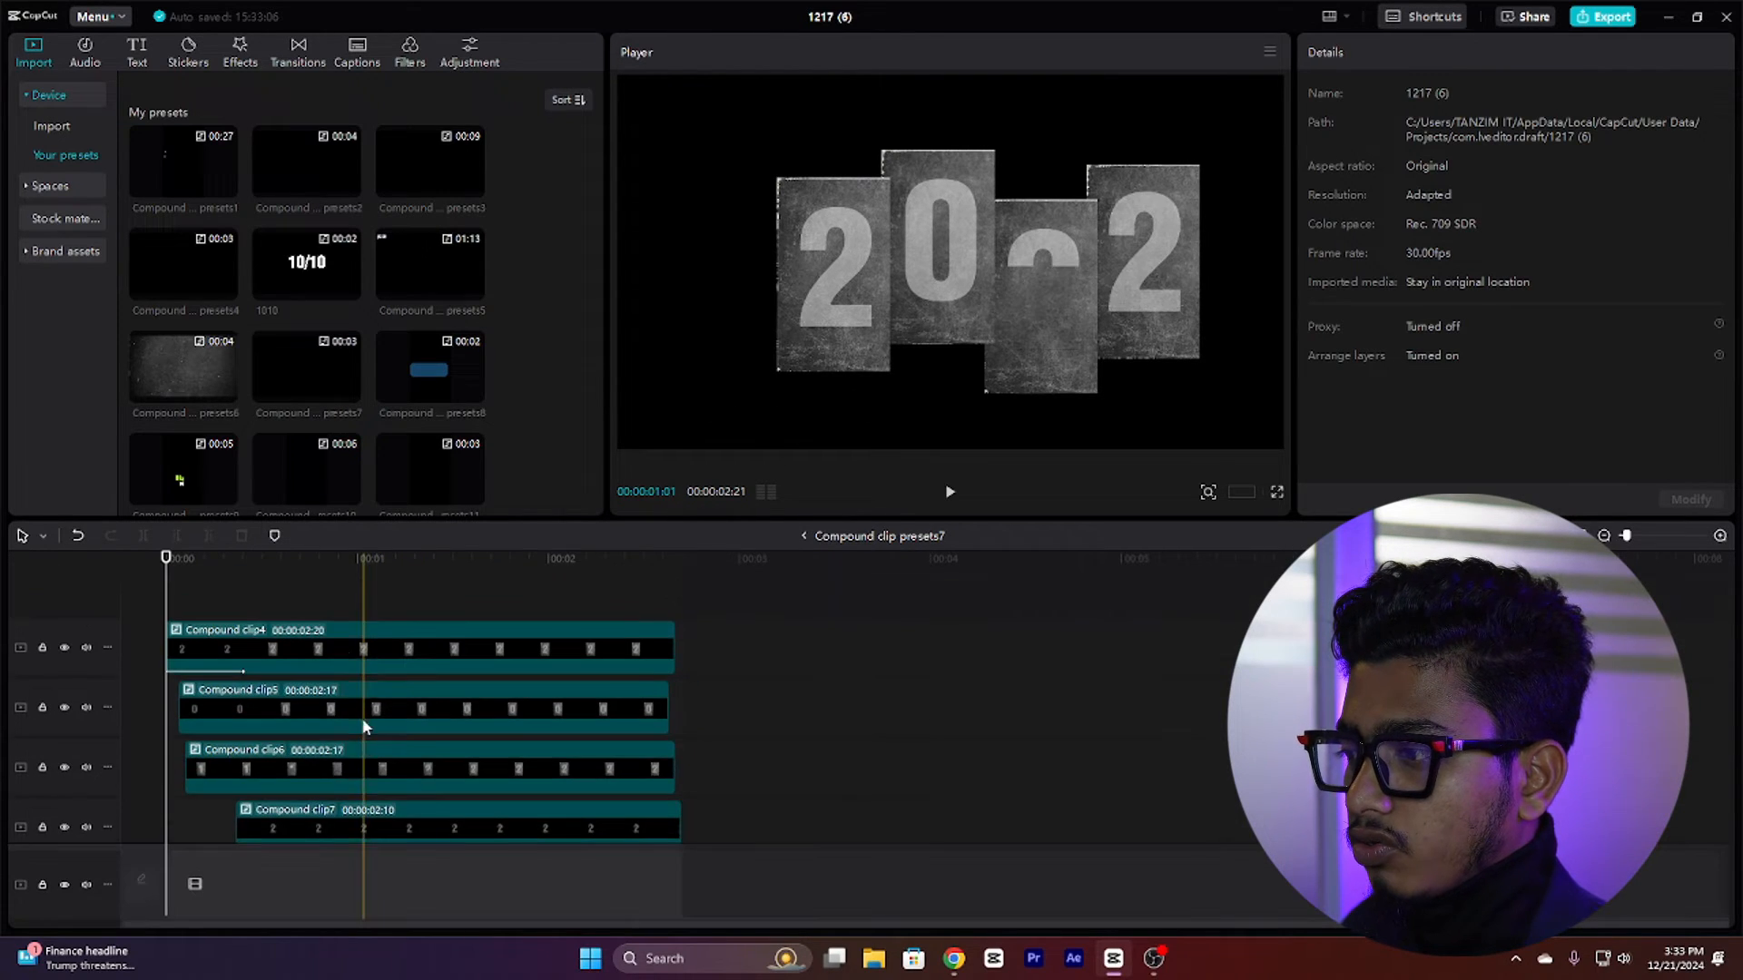
scroll(345, 750, down, 2)
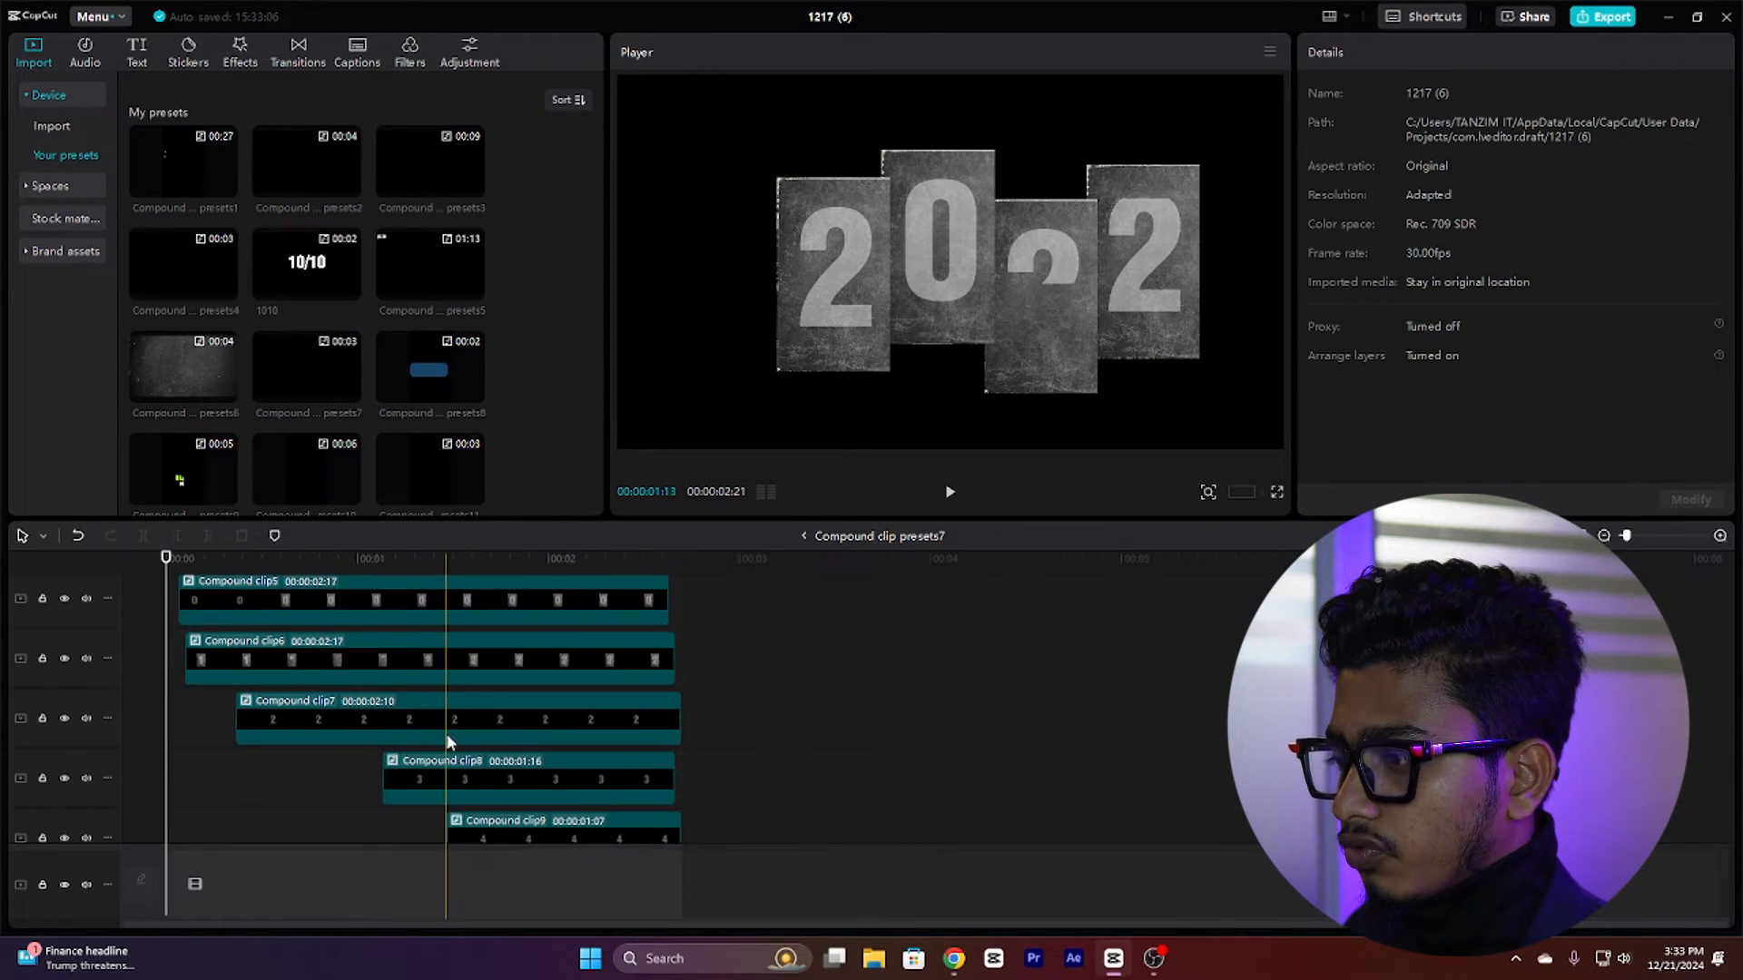
scroll(448, 742, down, 2)
click(301, 770)
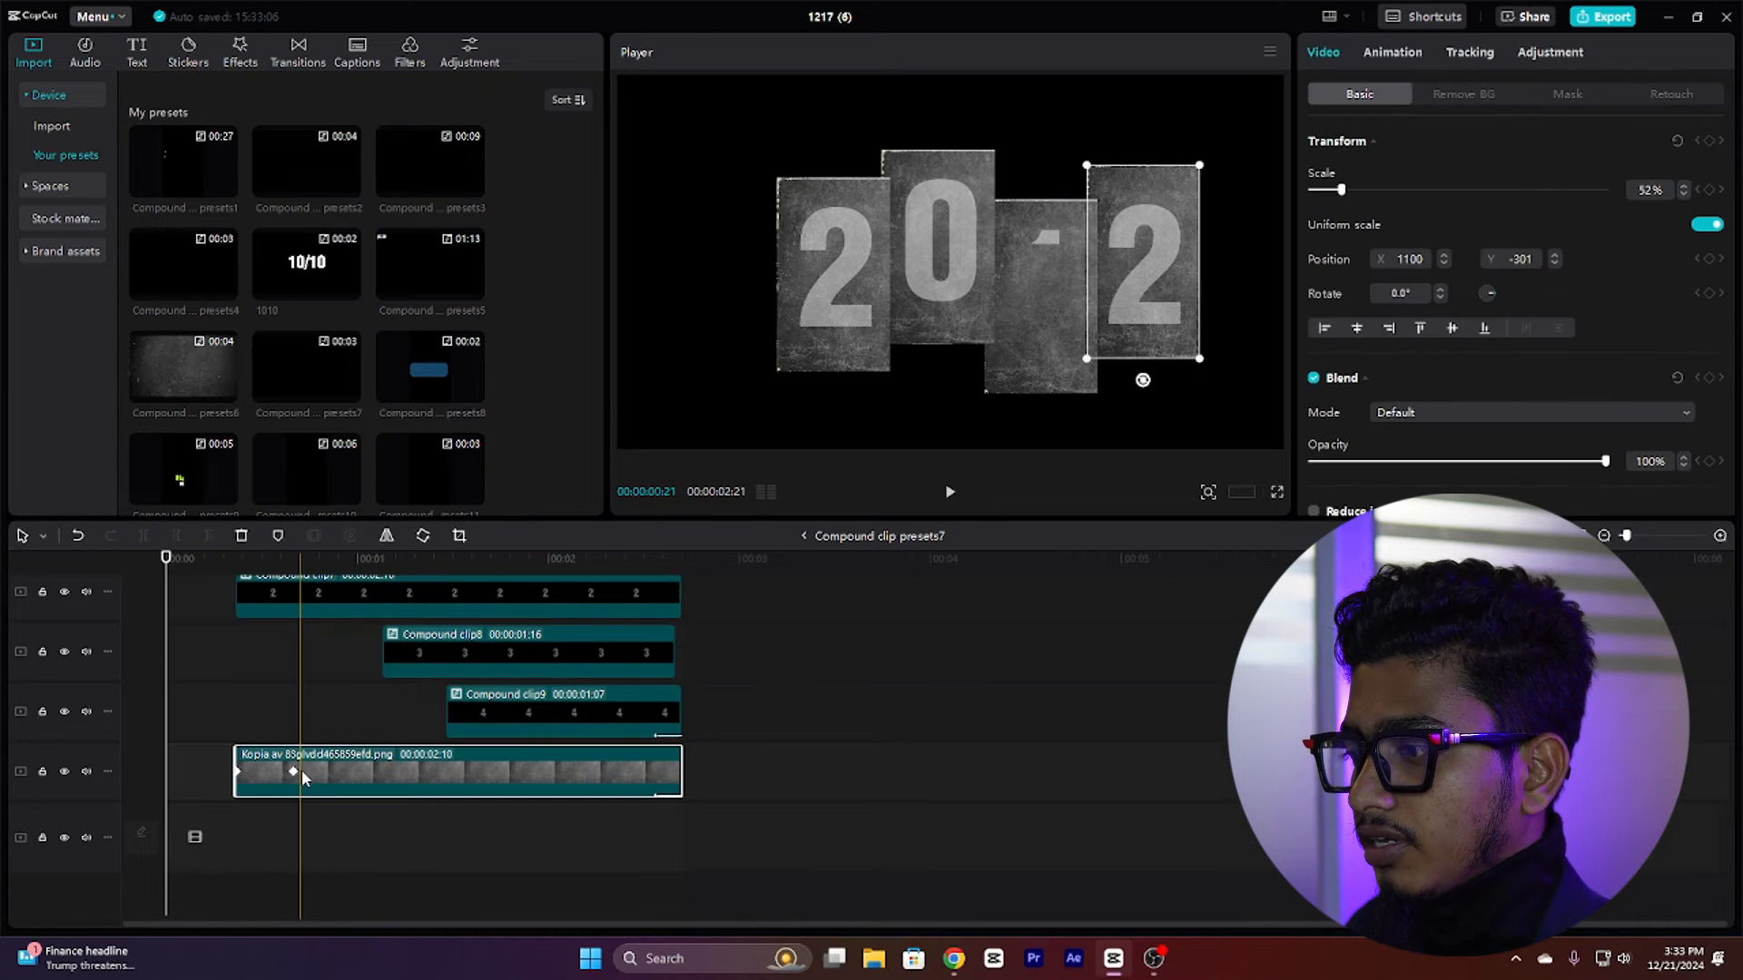
click(332, 707)
drag(332, 708, 371, 727)
click(393, 769)
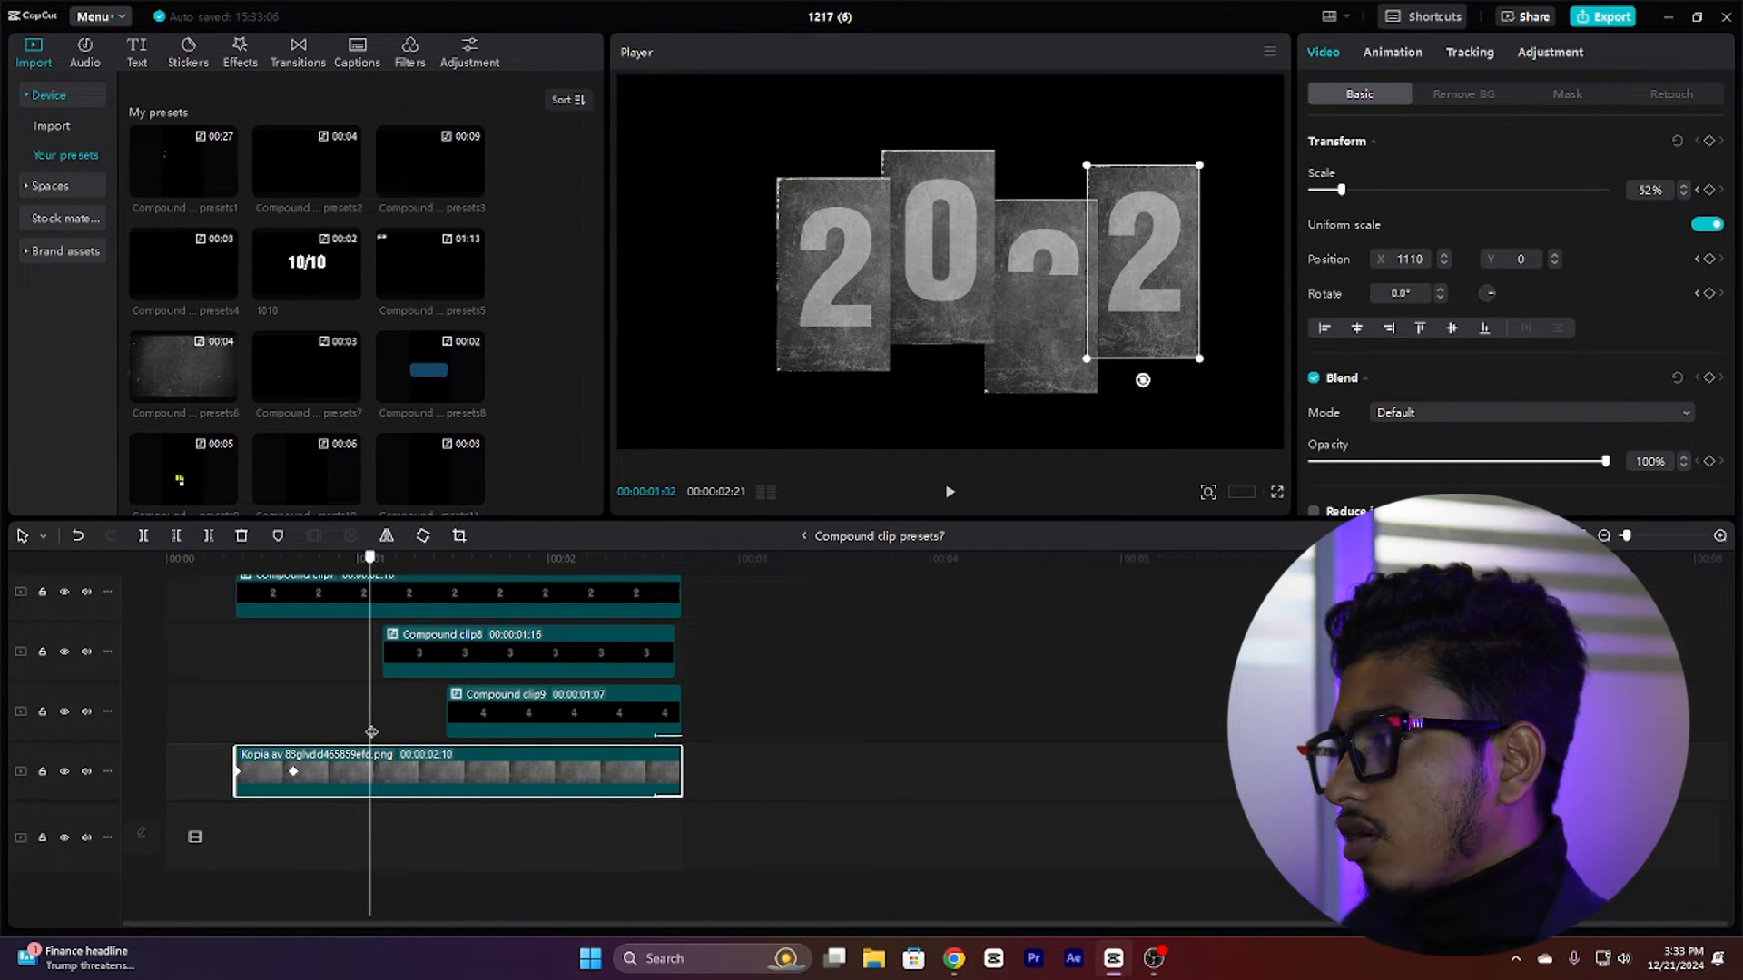
drag(371, 732, 109, 676)
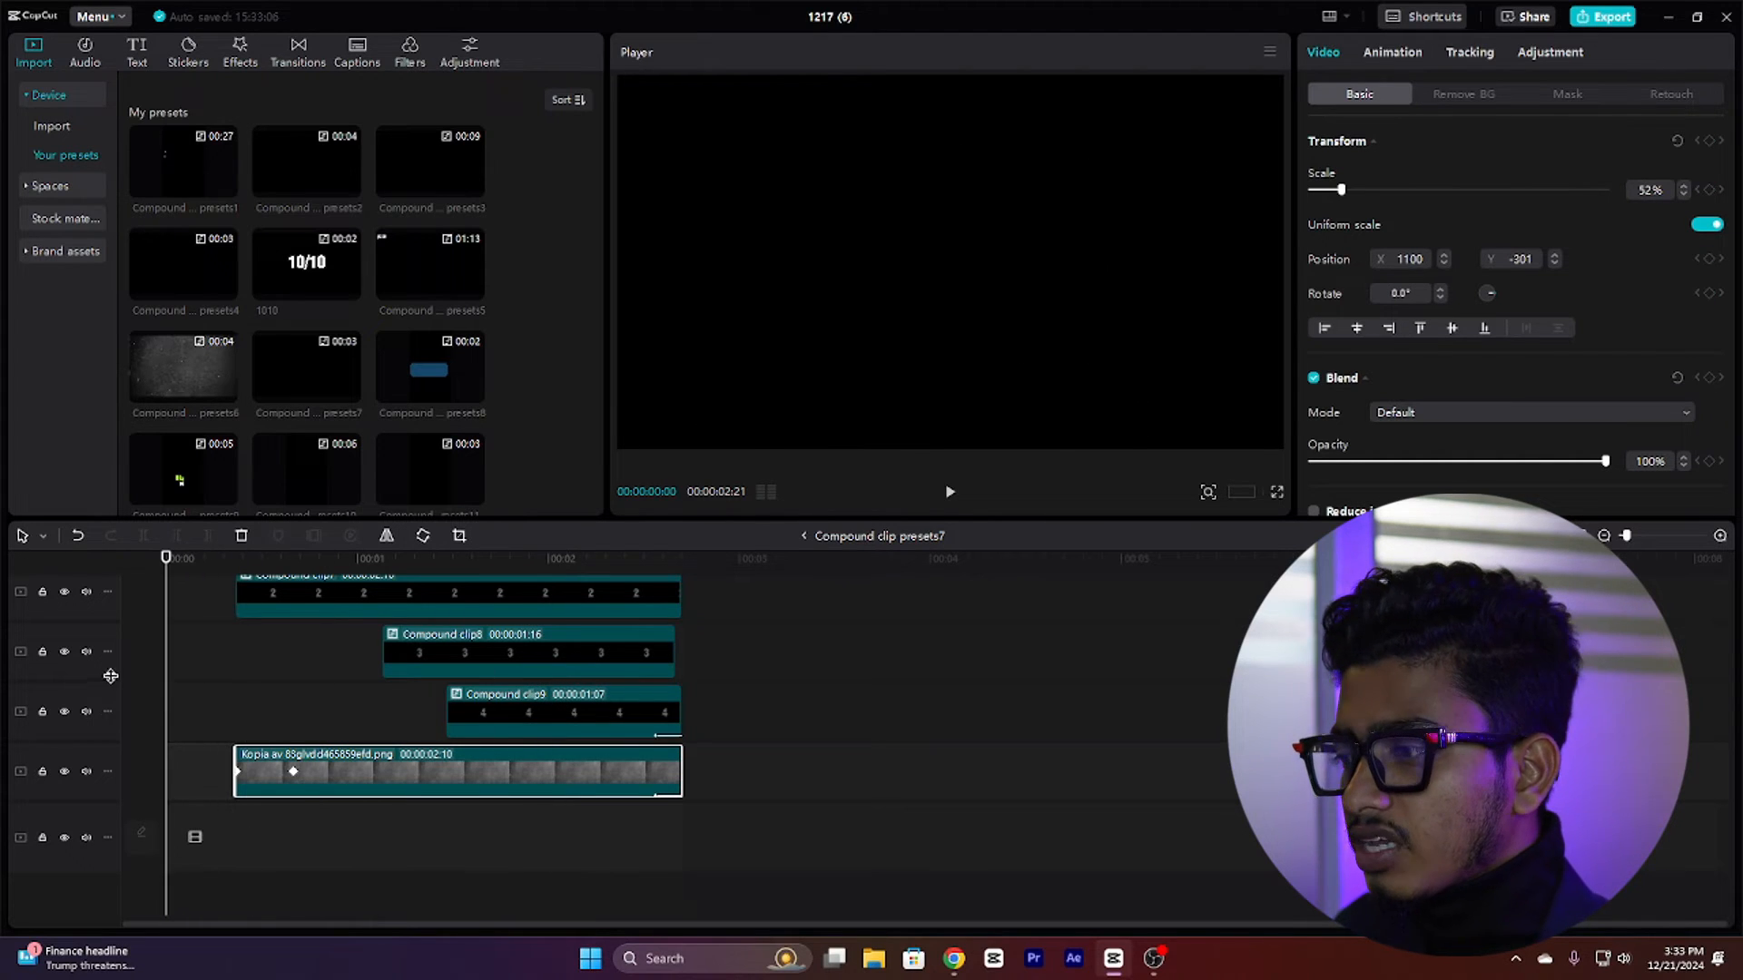
scroll(308, 701, up, 2)
scroll(308, 701, up, 3)
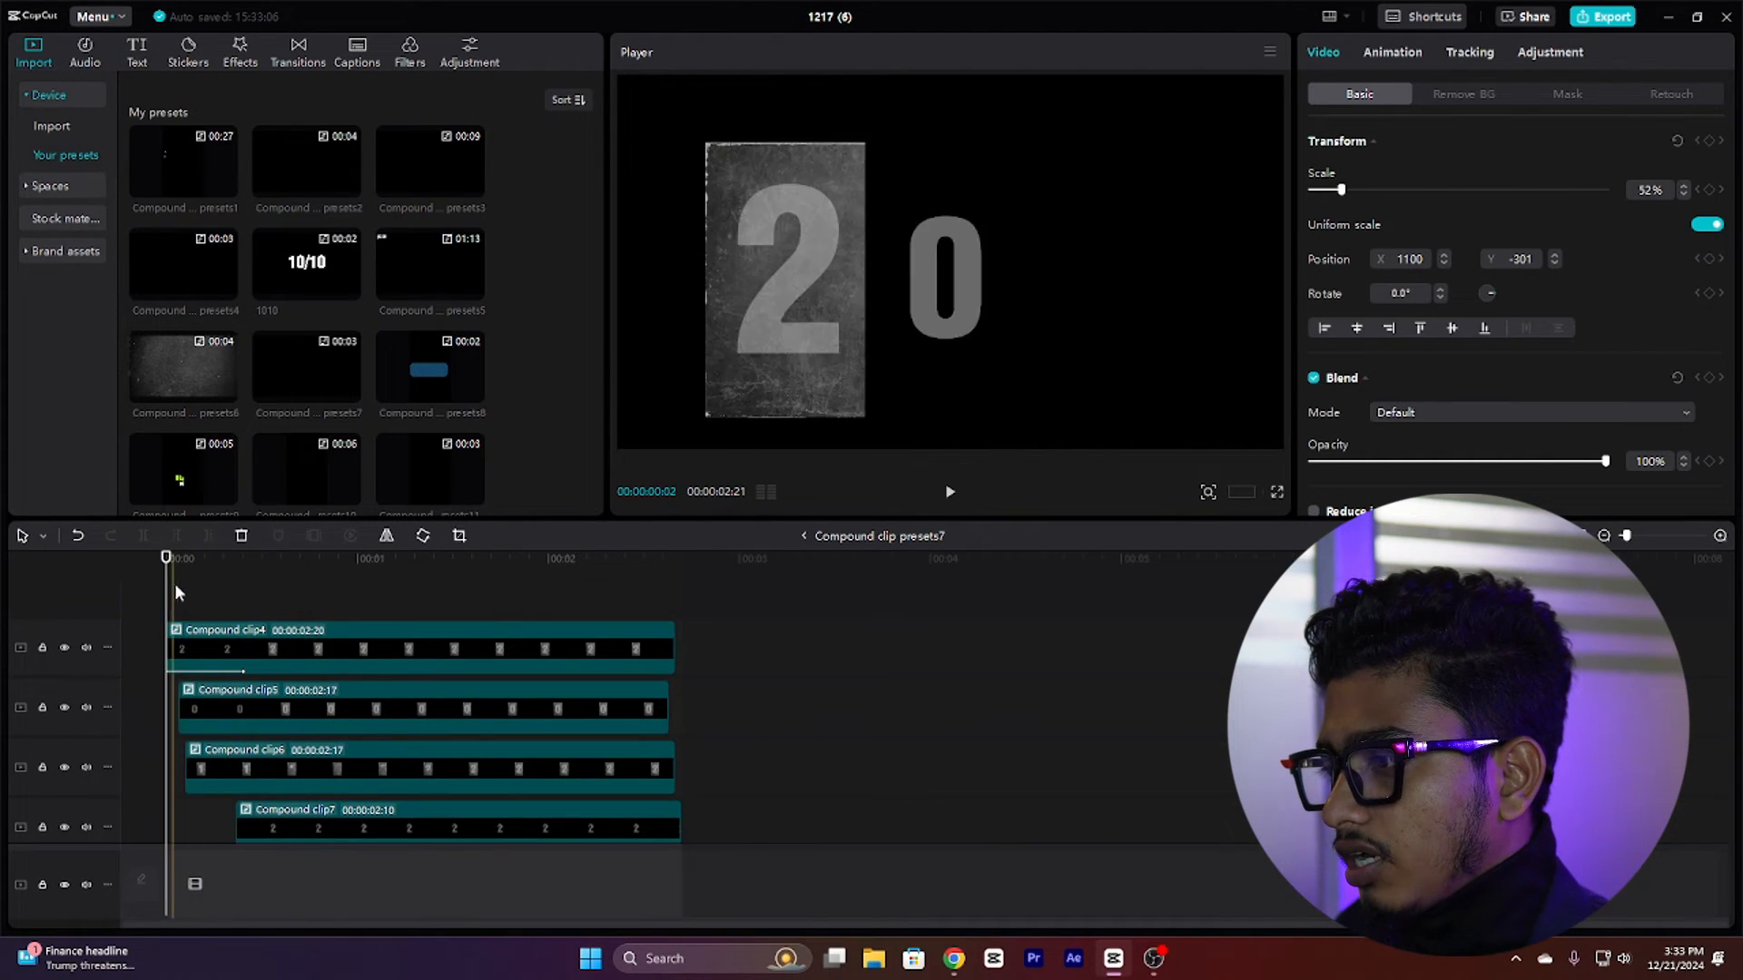
drag(165, 596, 178, 596)
scroll(187, 655, down, 3)
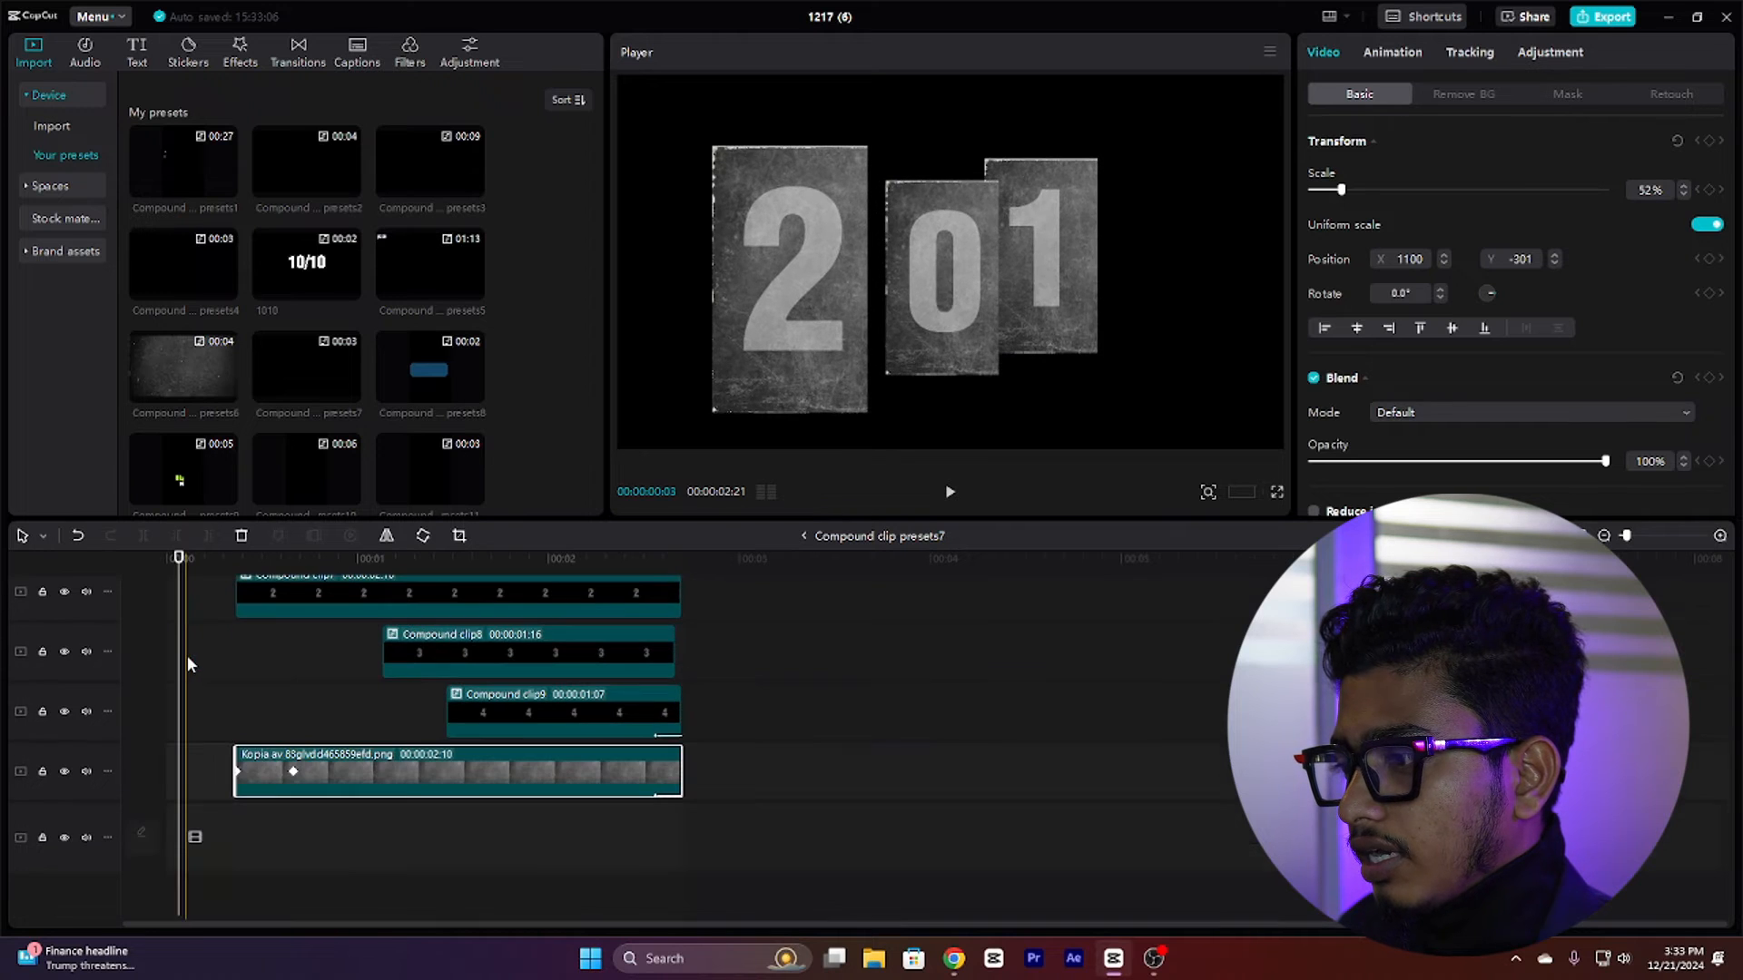
scroll(242, 668, up, 3)
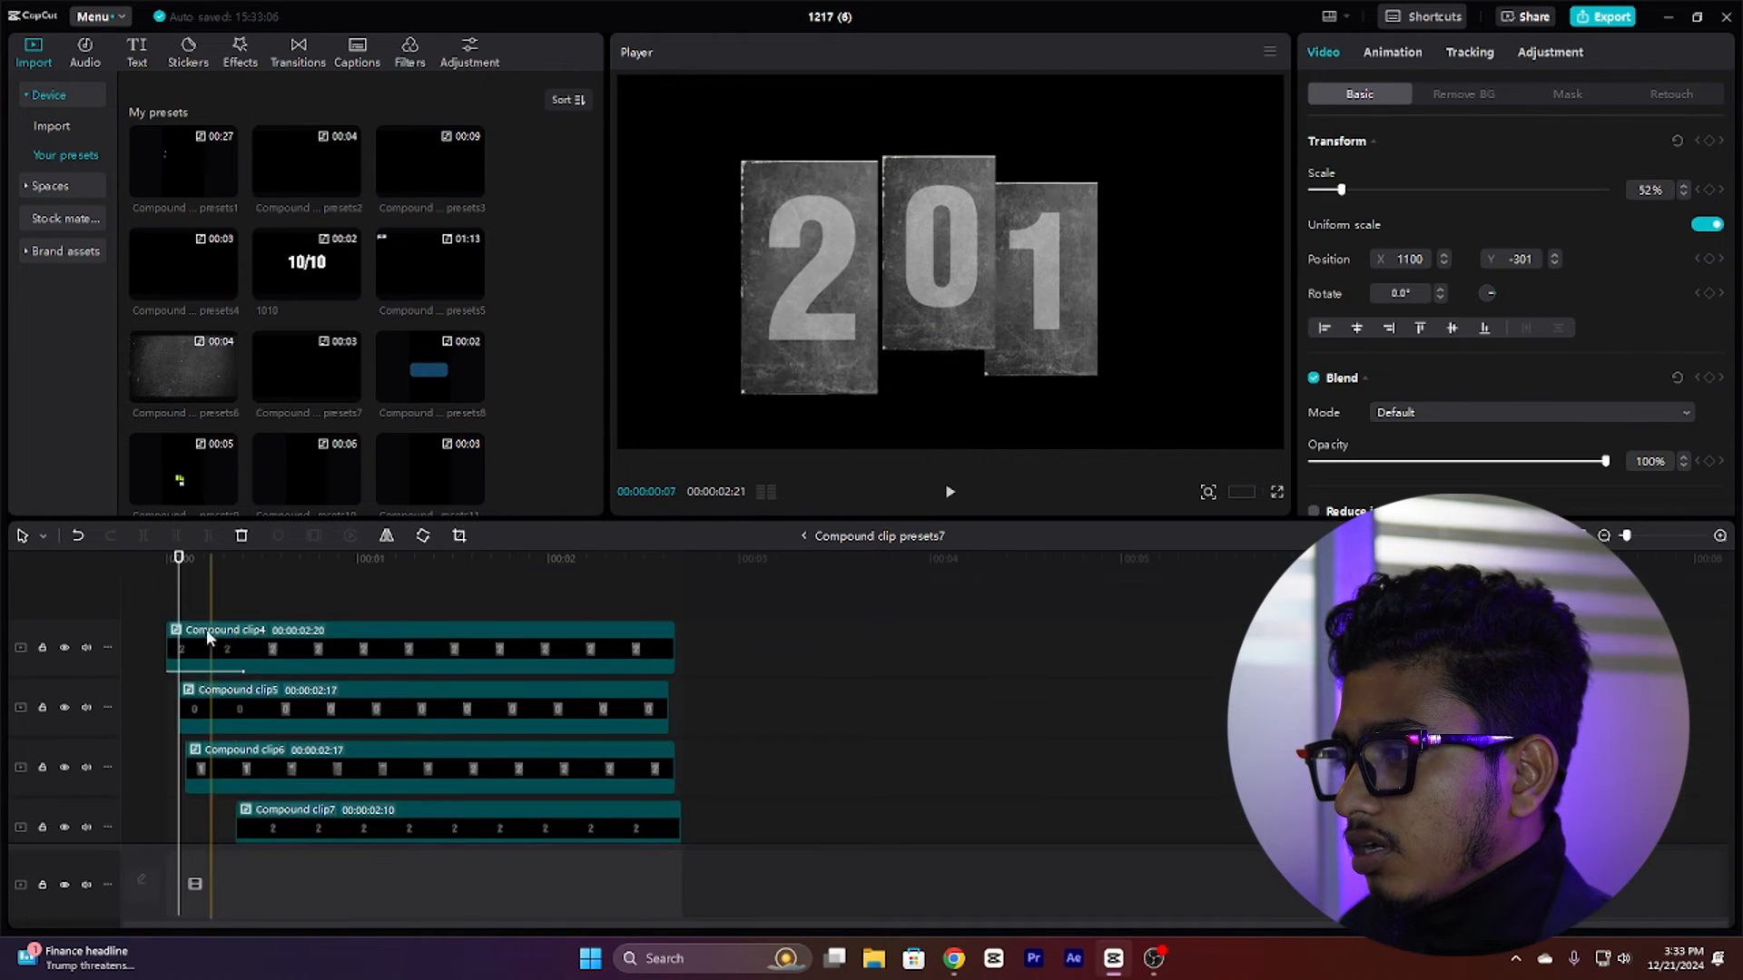
Step: Open Compound clip4, inspect its text layer's font, scale and blend opacity, then return to Compound clip presets7
double_click(265, 635)
click(210, 685)
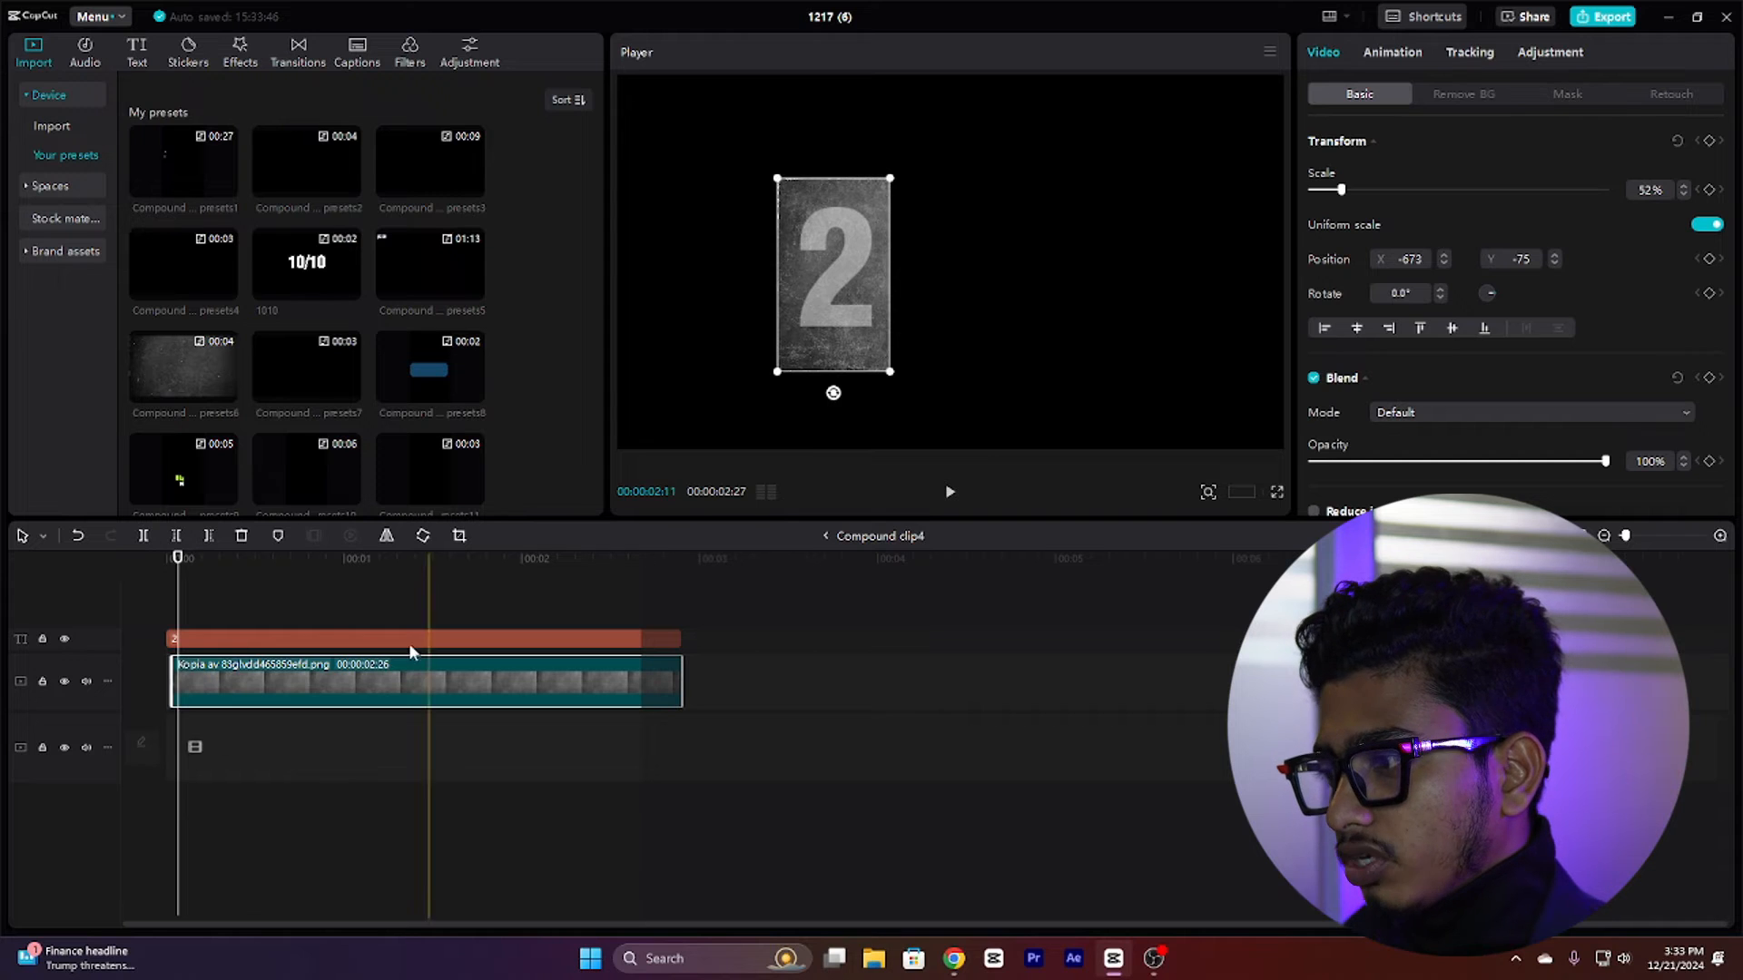
click(243, 639)
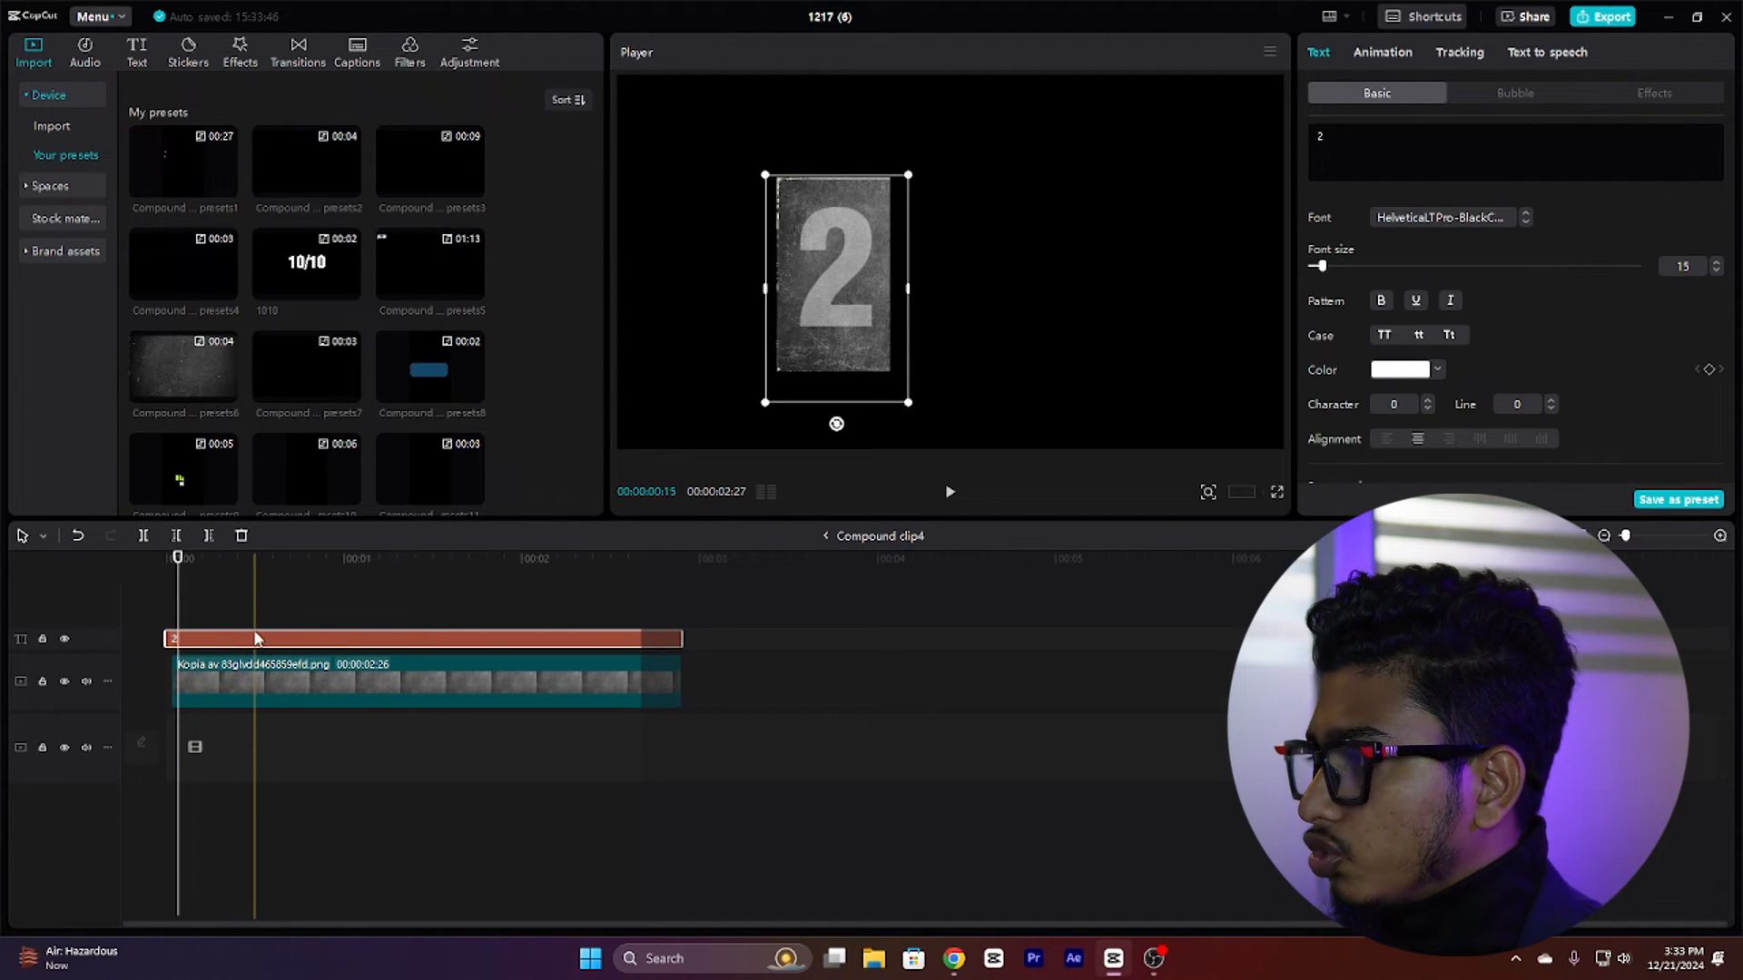
scroll(1421, 300, down, 10)
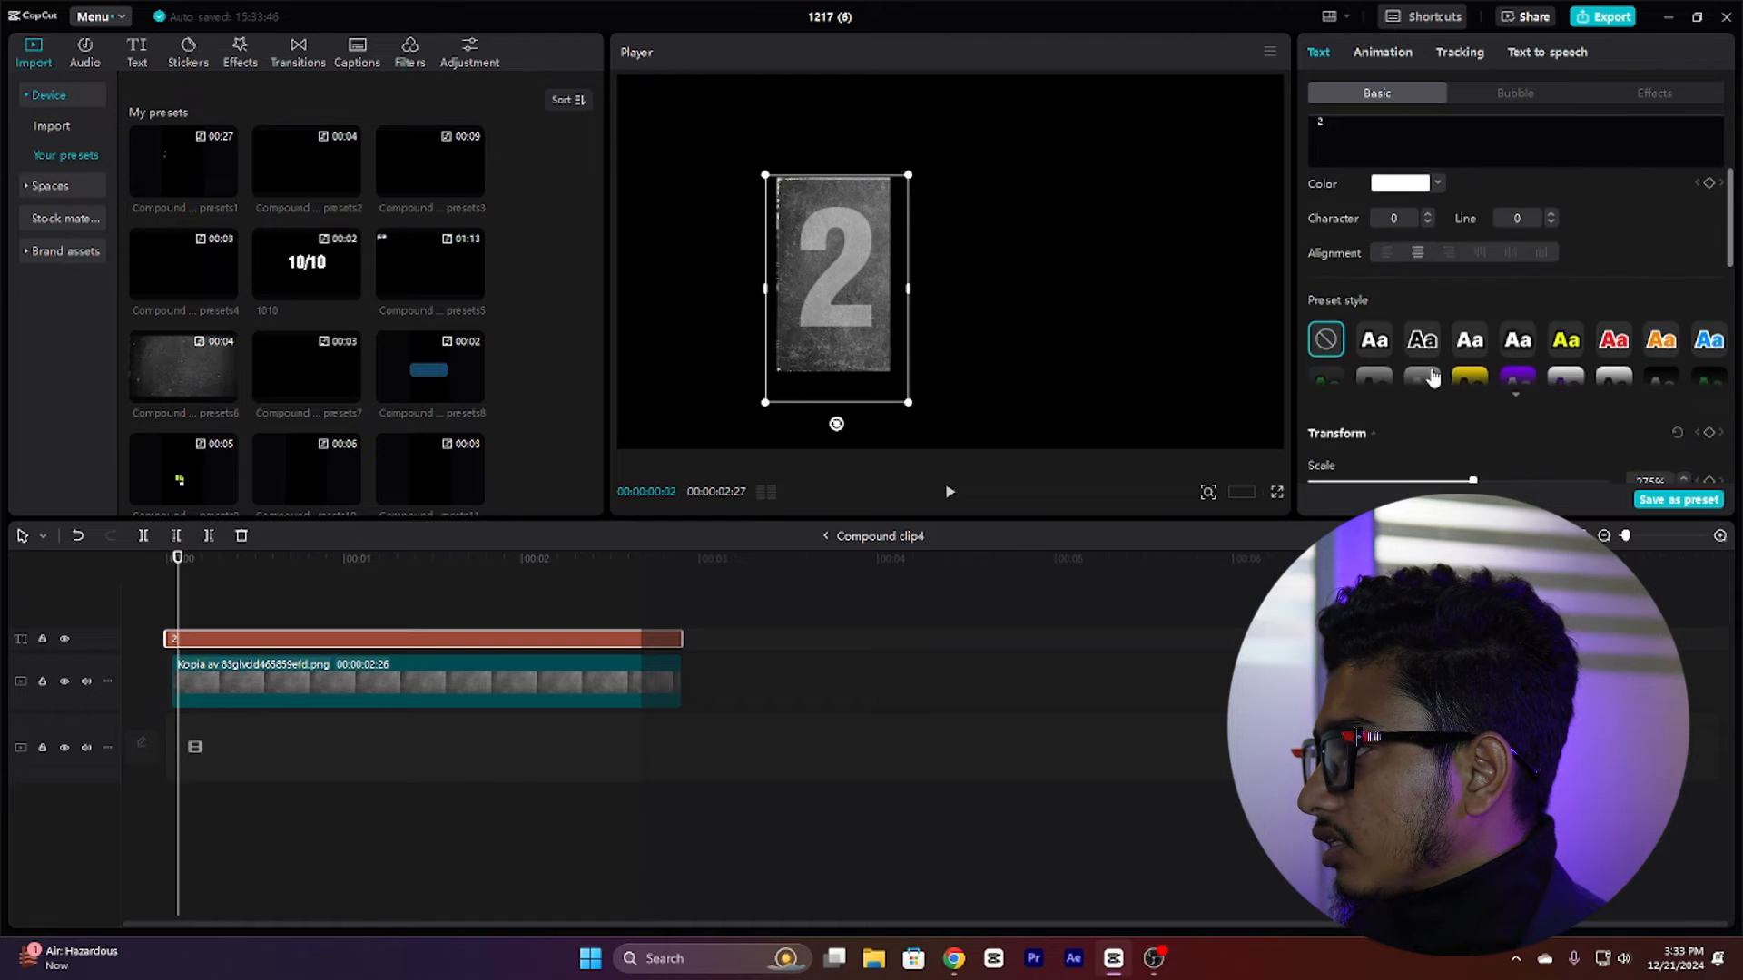
scroll(1429, 372, up, 6)
scroll(1428, 367, down, 8)
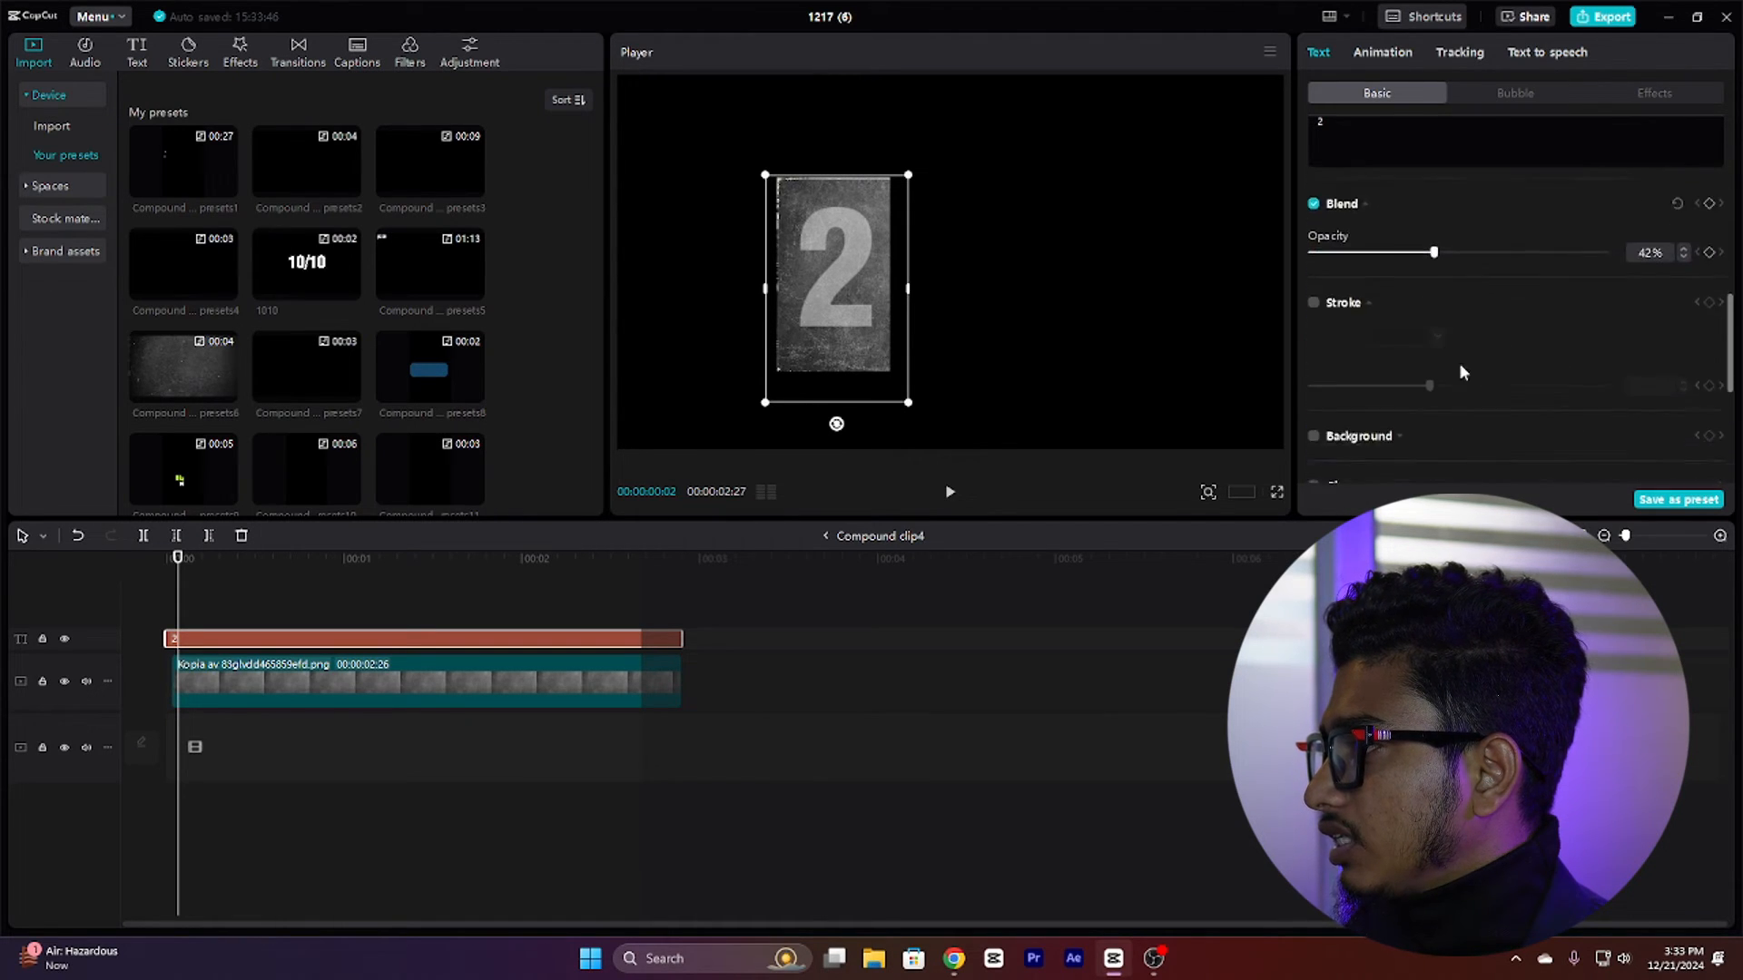
scroll(1473, 305, up, 4)
scroll(1471, 320, down, 8)
scroll(1470, 323, up, 7)
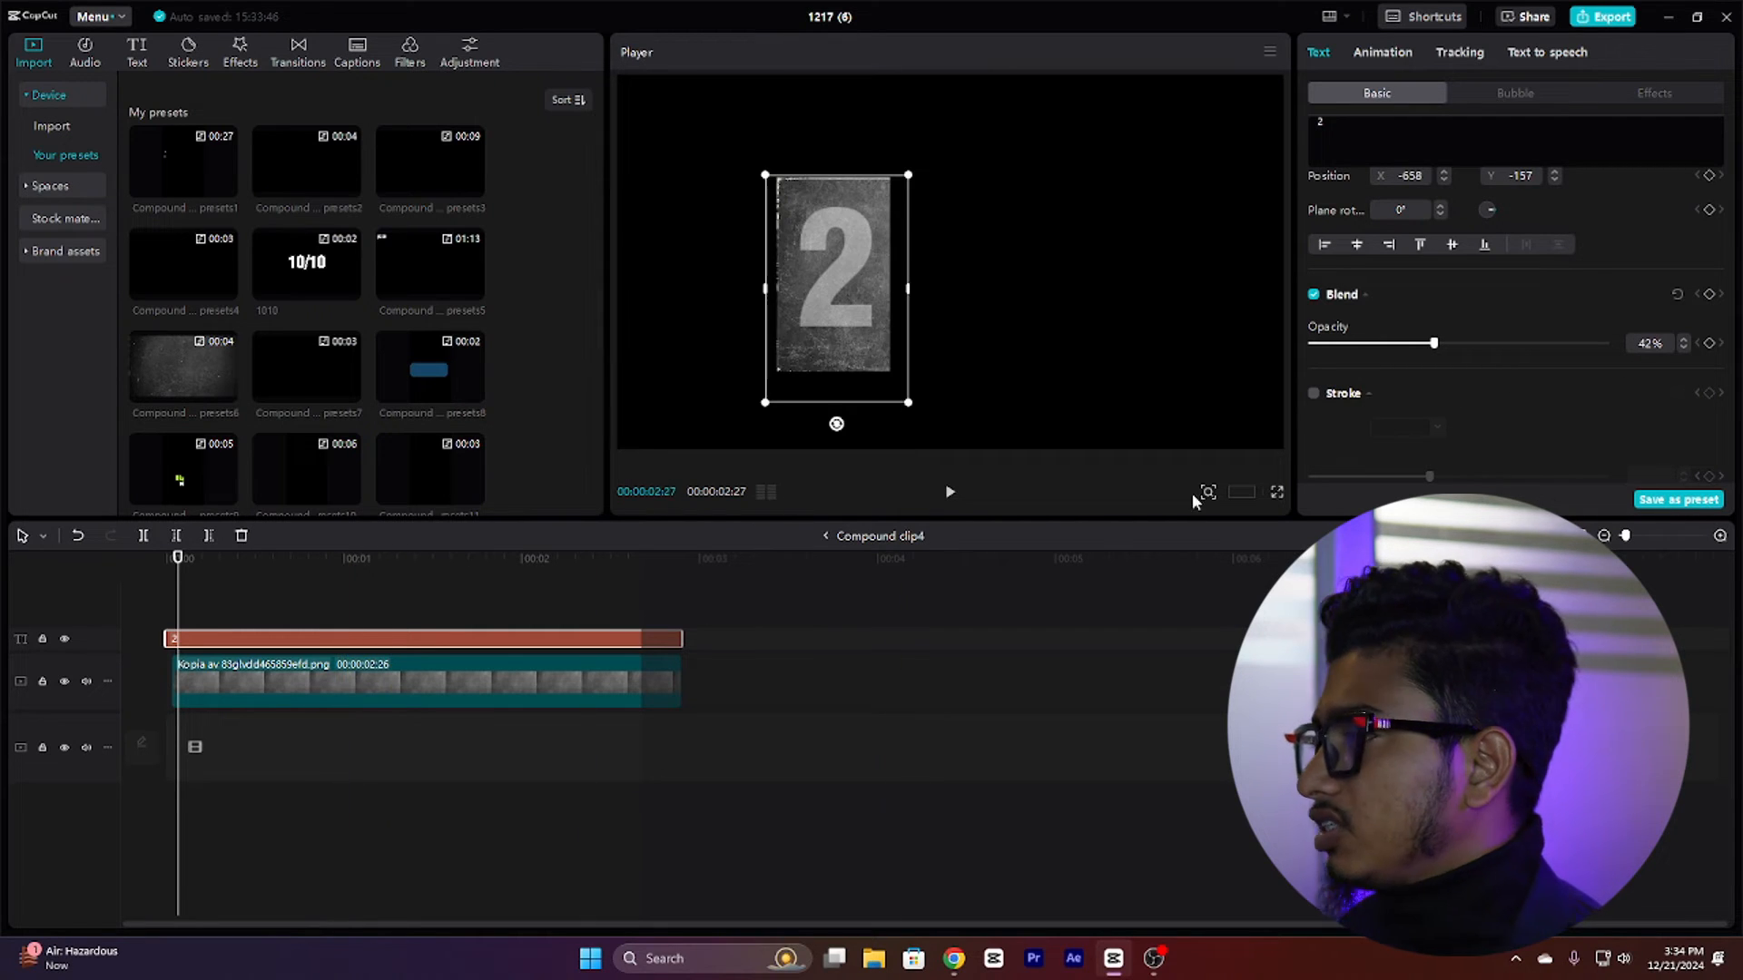
scroll(1510, 328, up, 4)
scroll(1510, 329, up, 3)
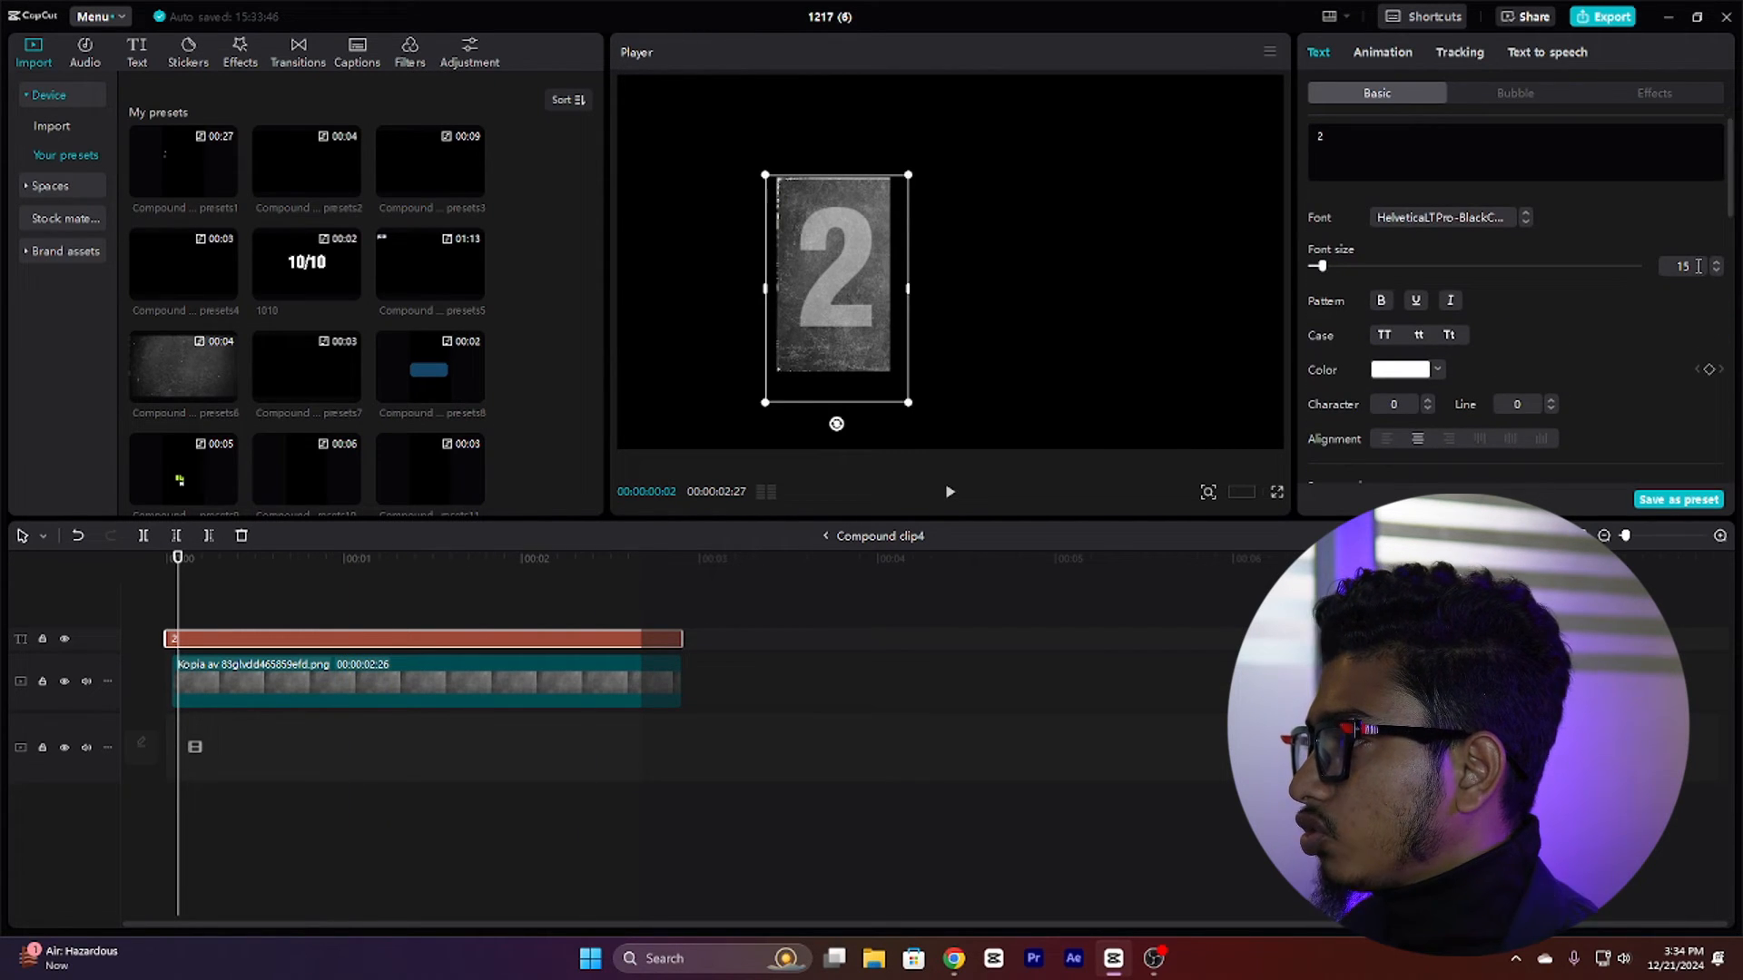
scroll(1533, 272, down, 5)
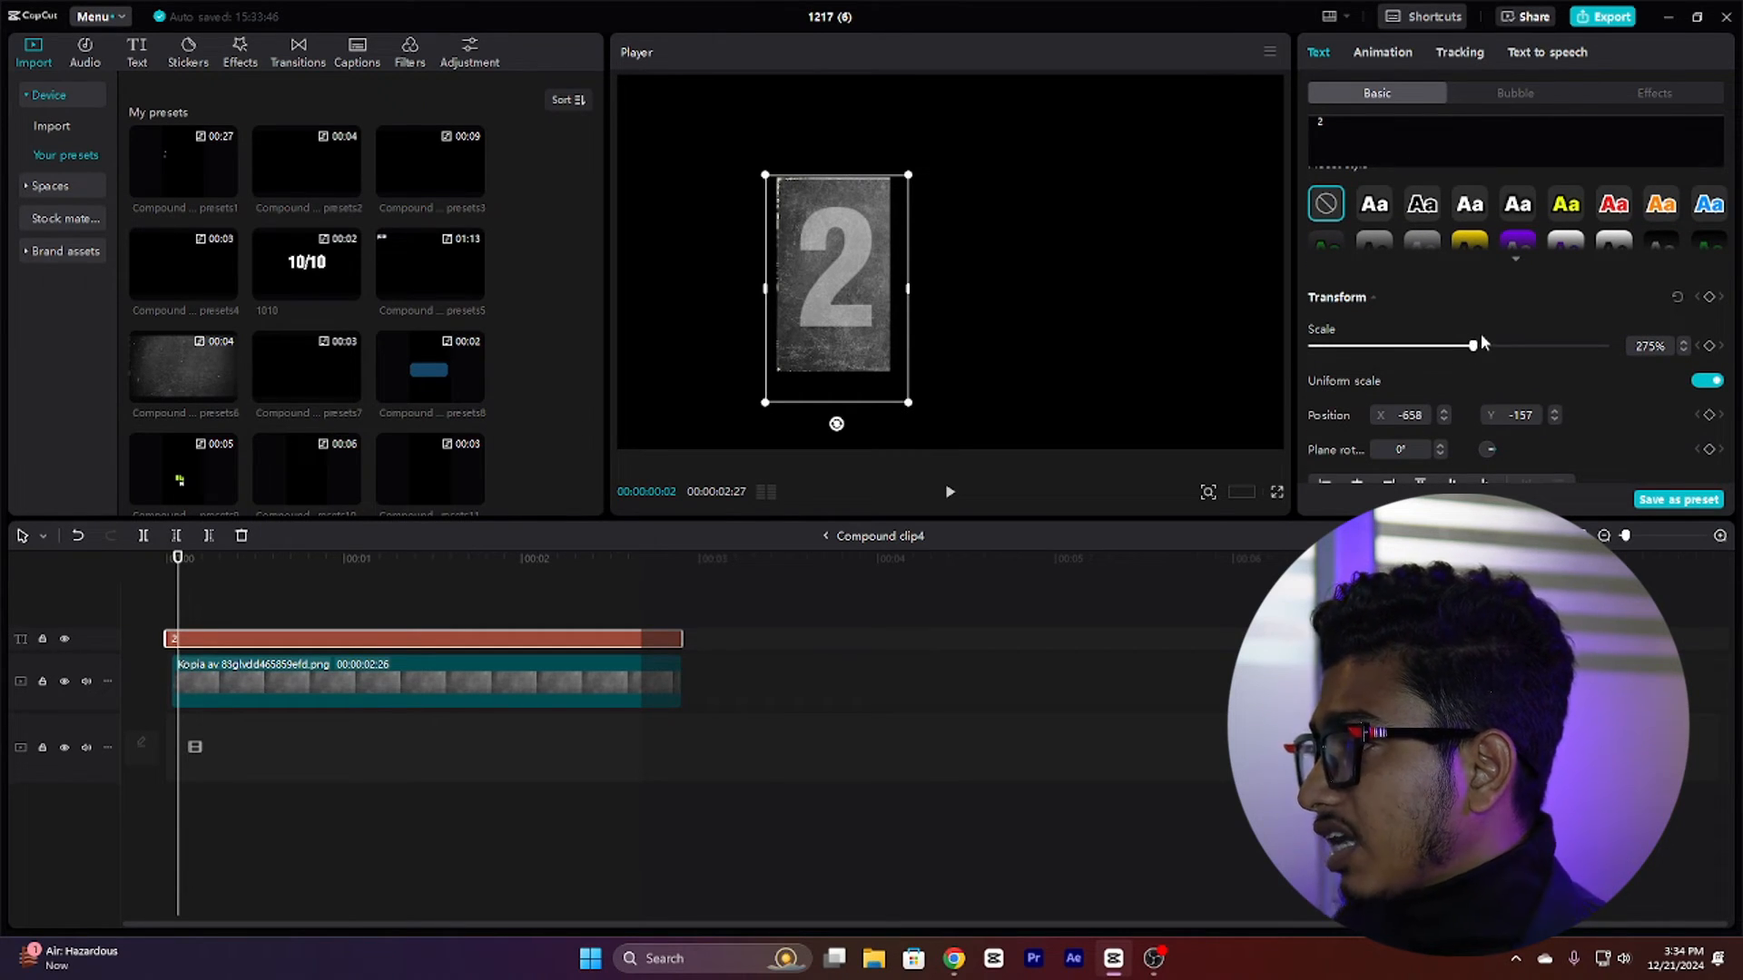
scroll(1488, 350, down, 5)
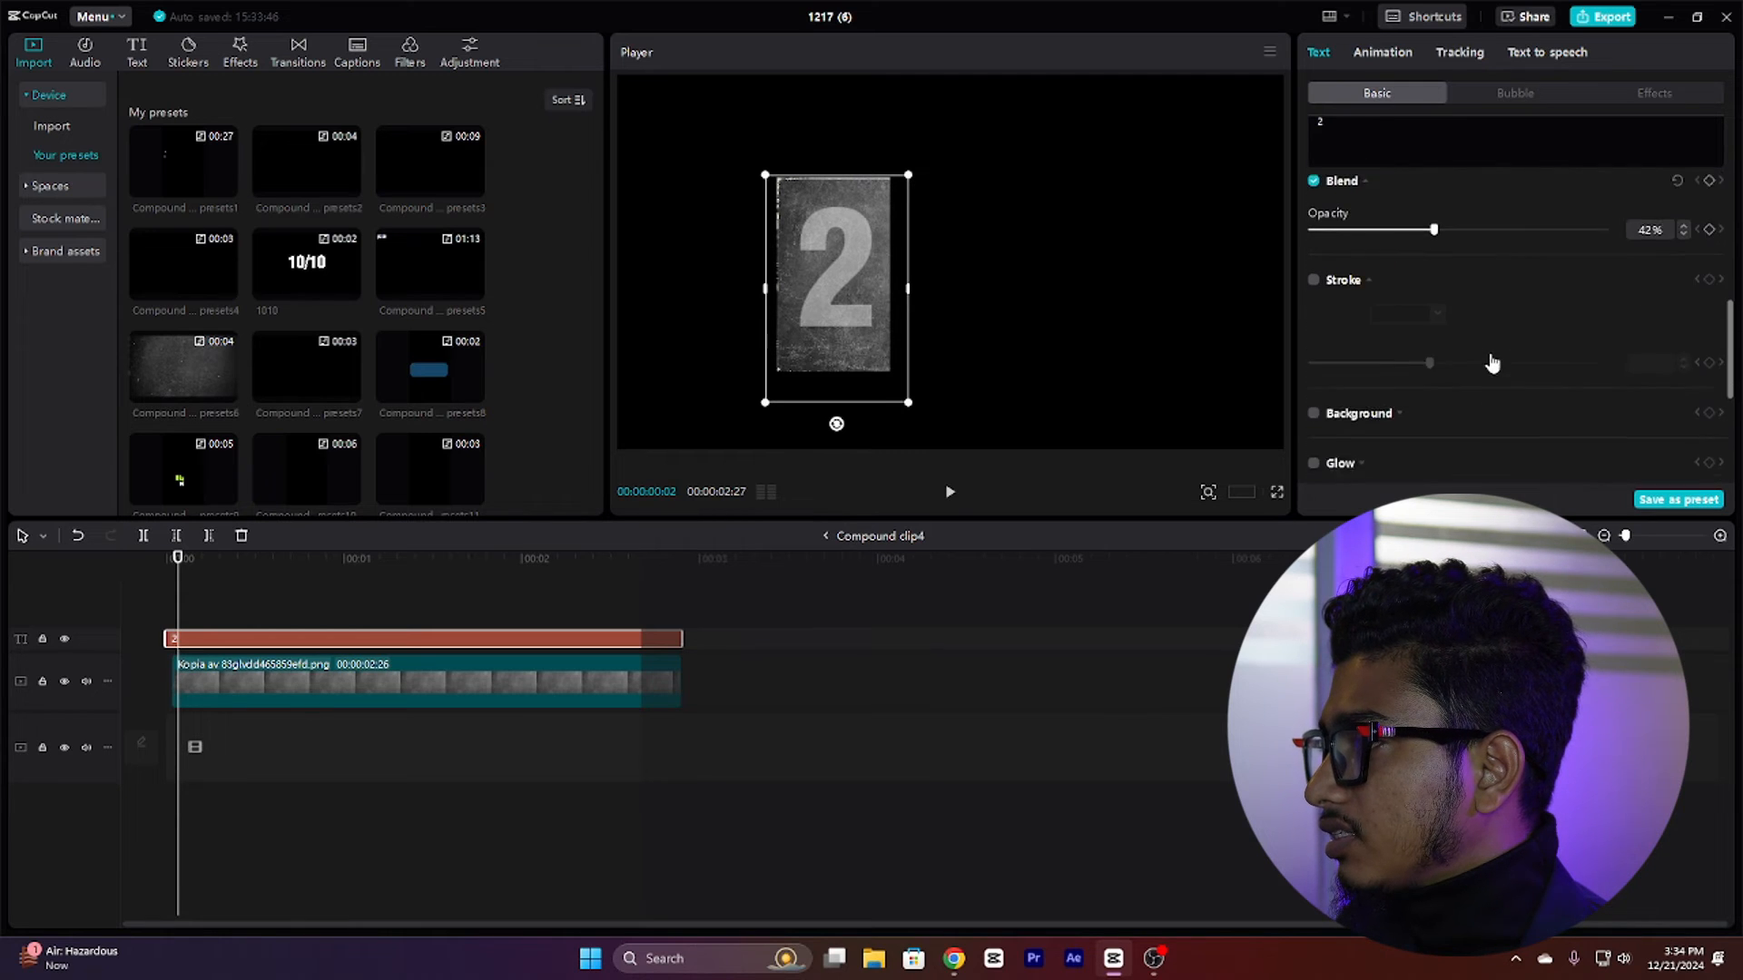
scroll(1493, 363, up, 1)
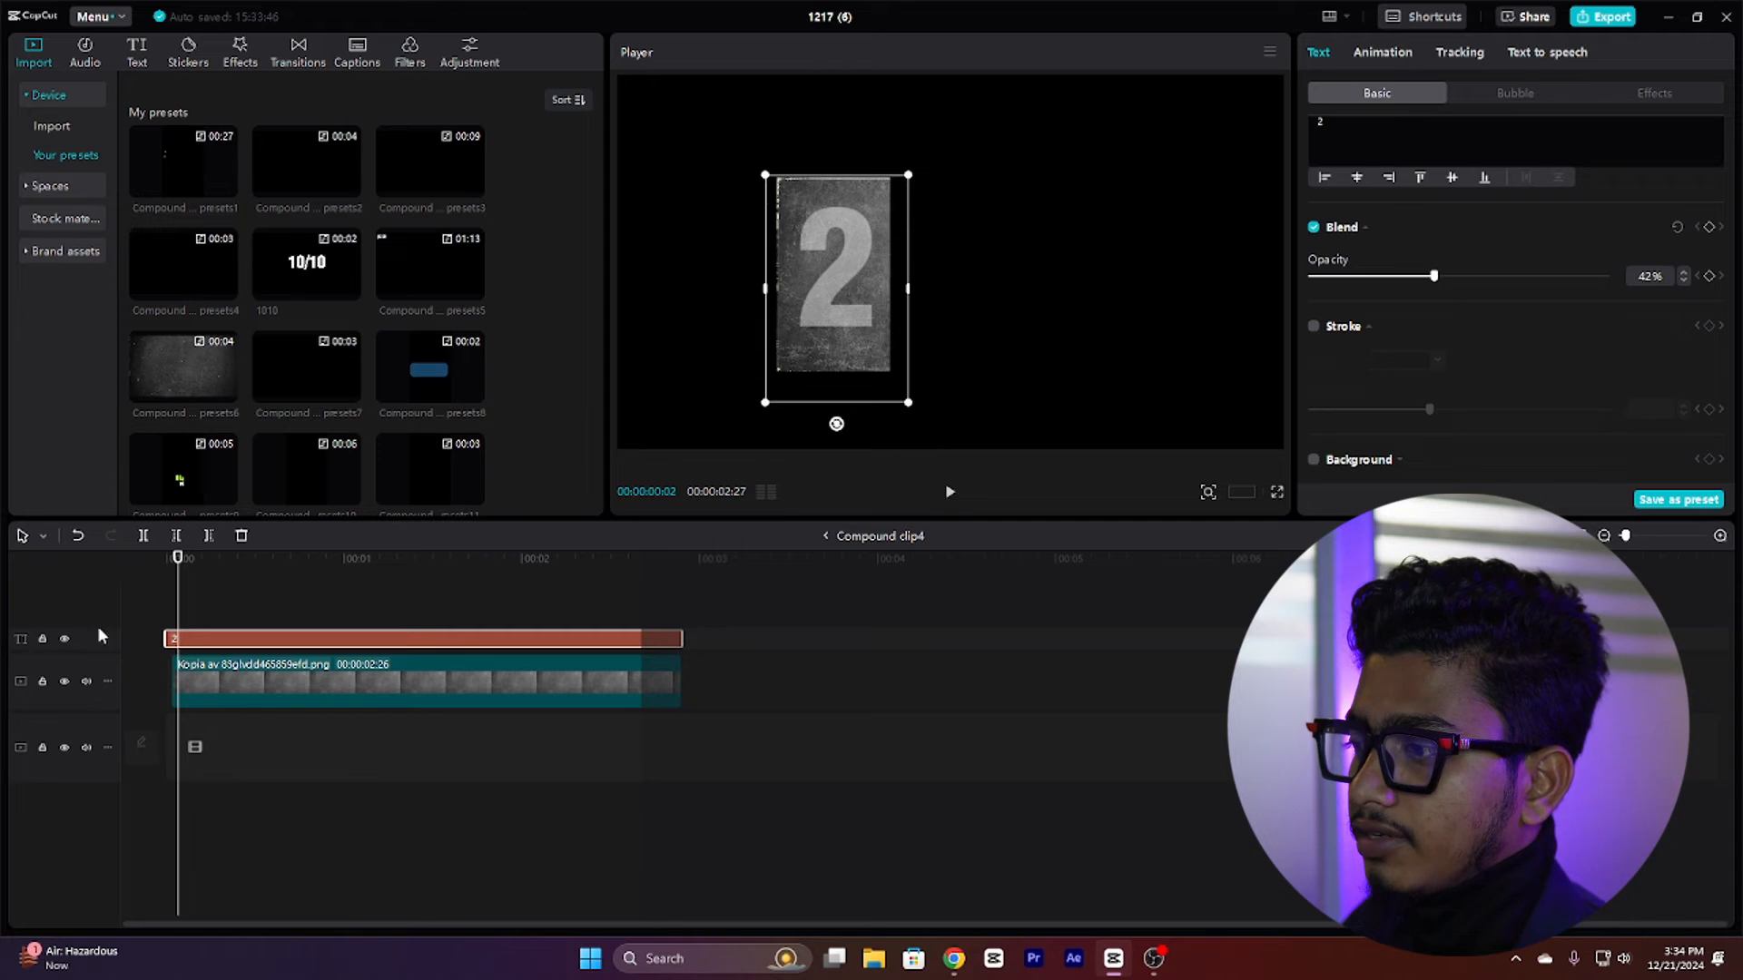
drag(179, 606, 446, 613)
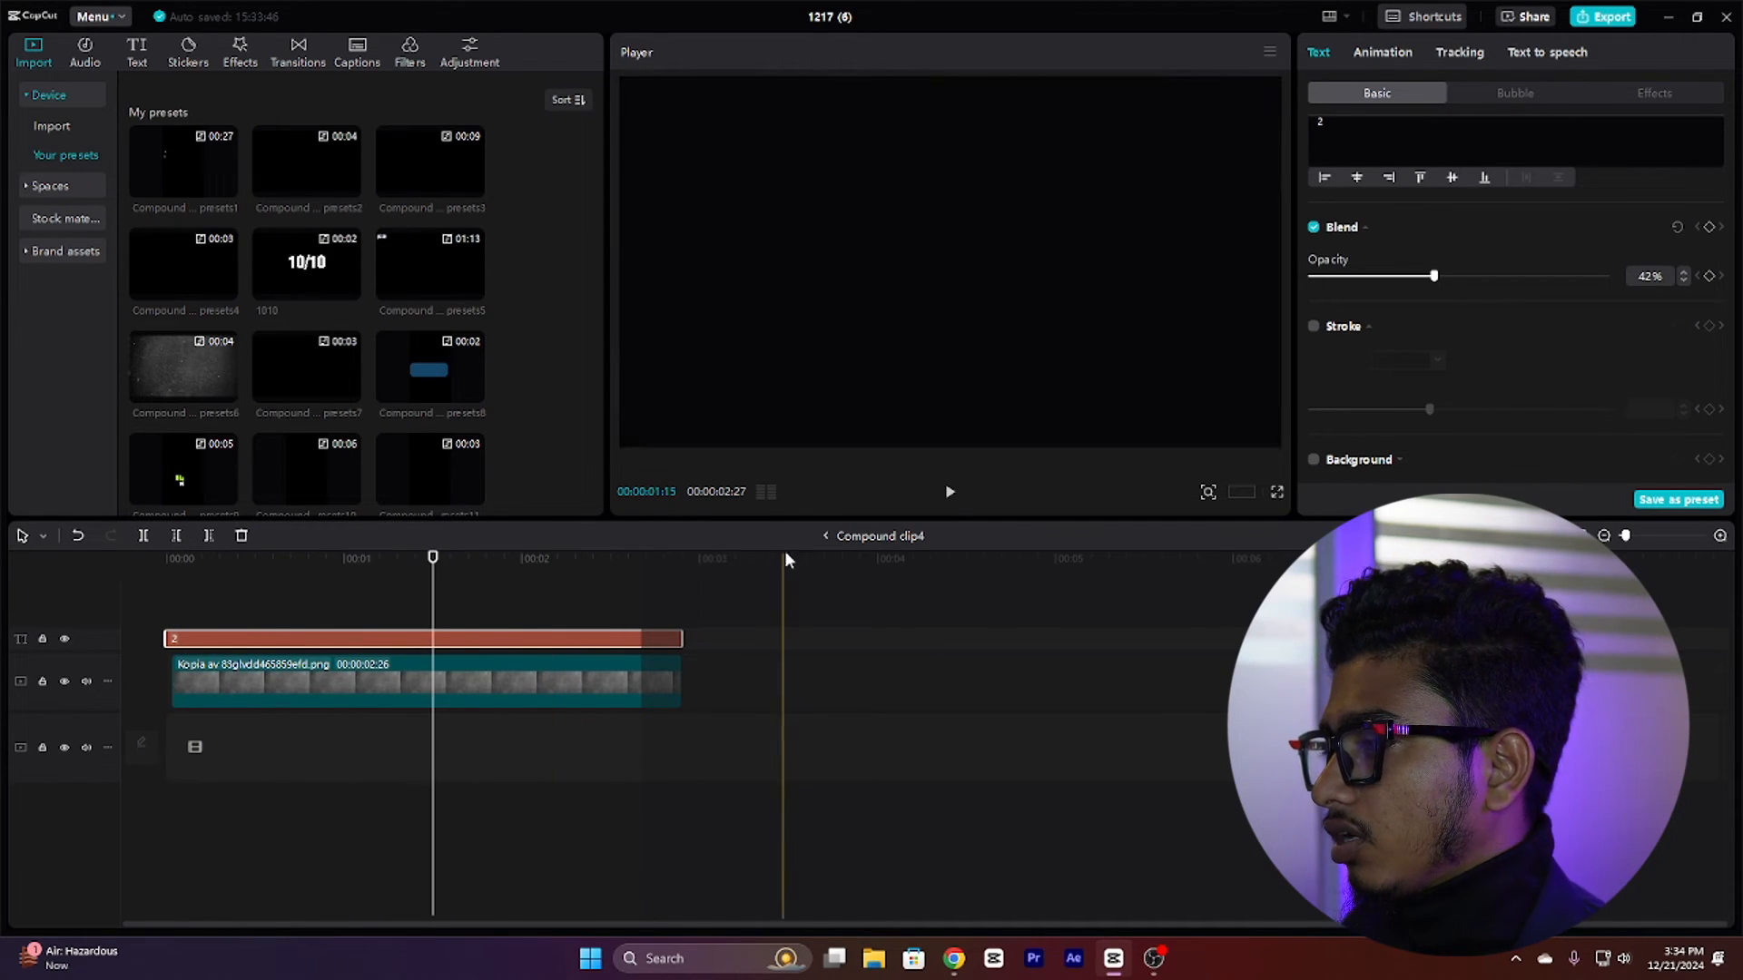
click(825, 536)
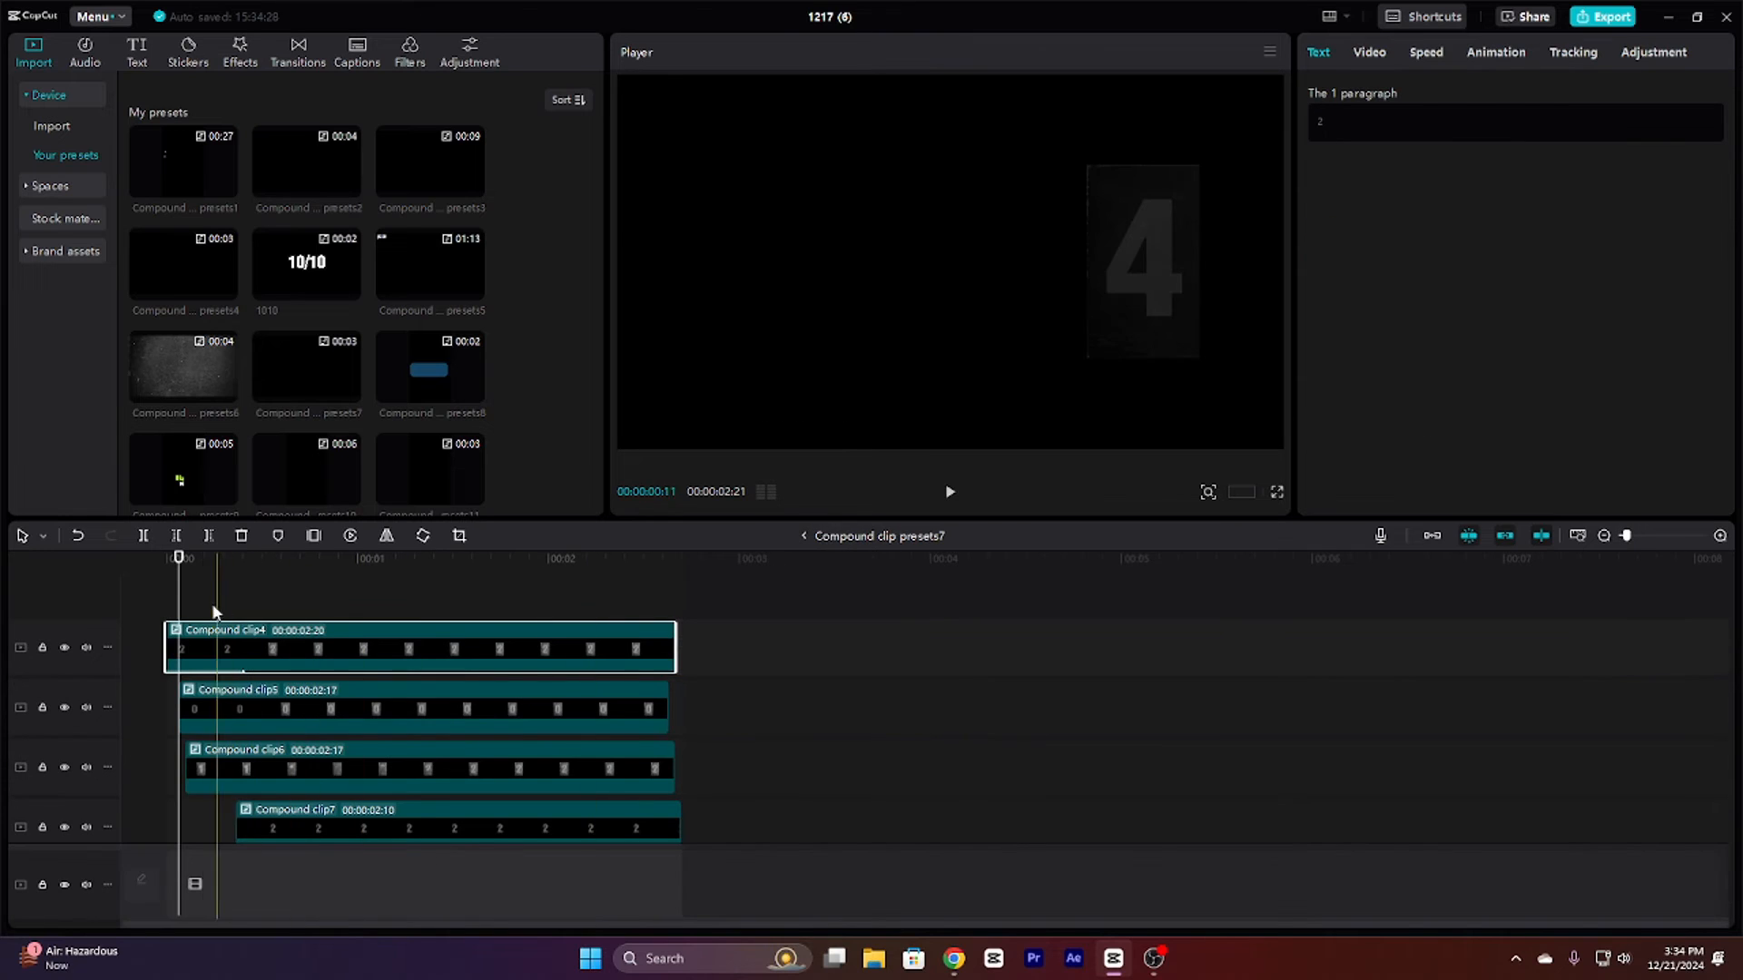
drag(181, 618, 142, 606)
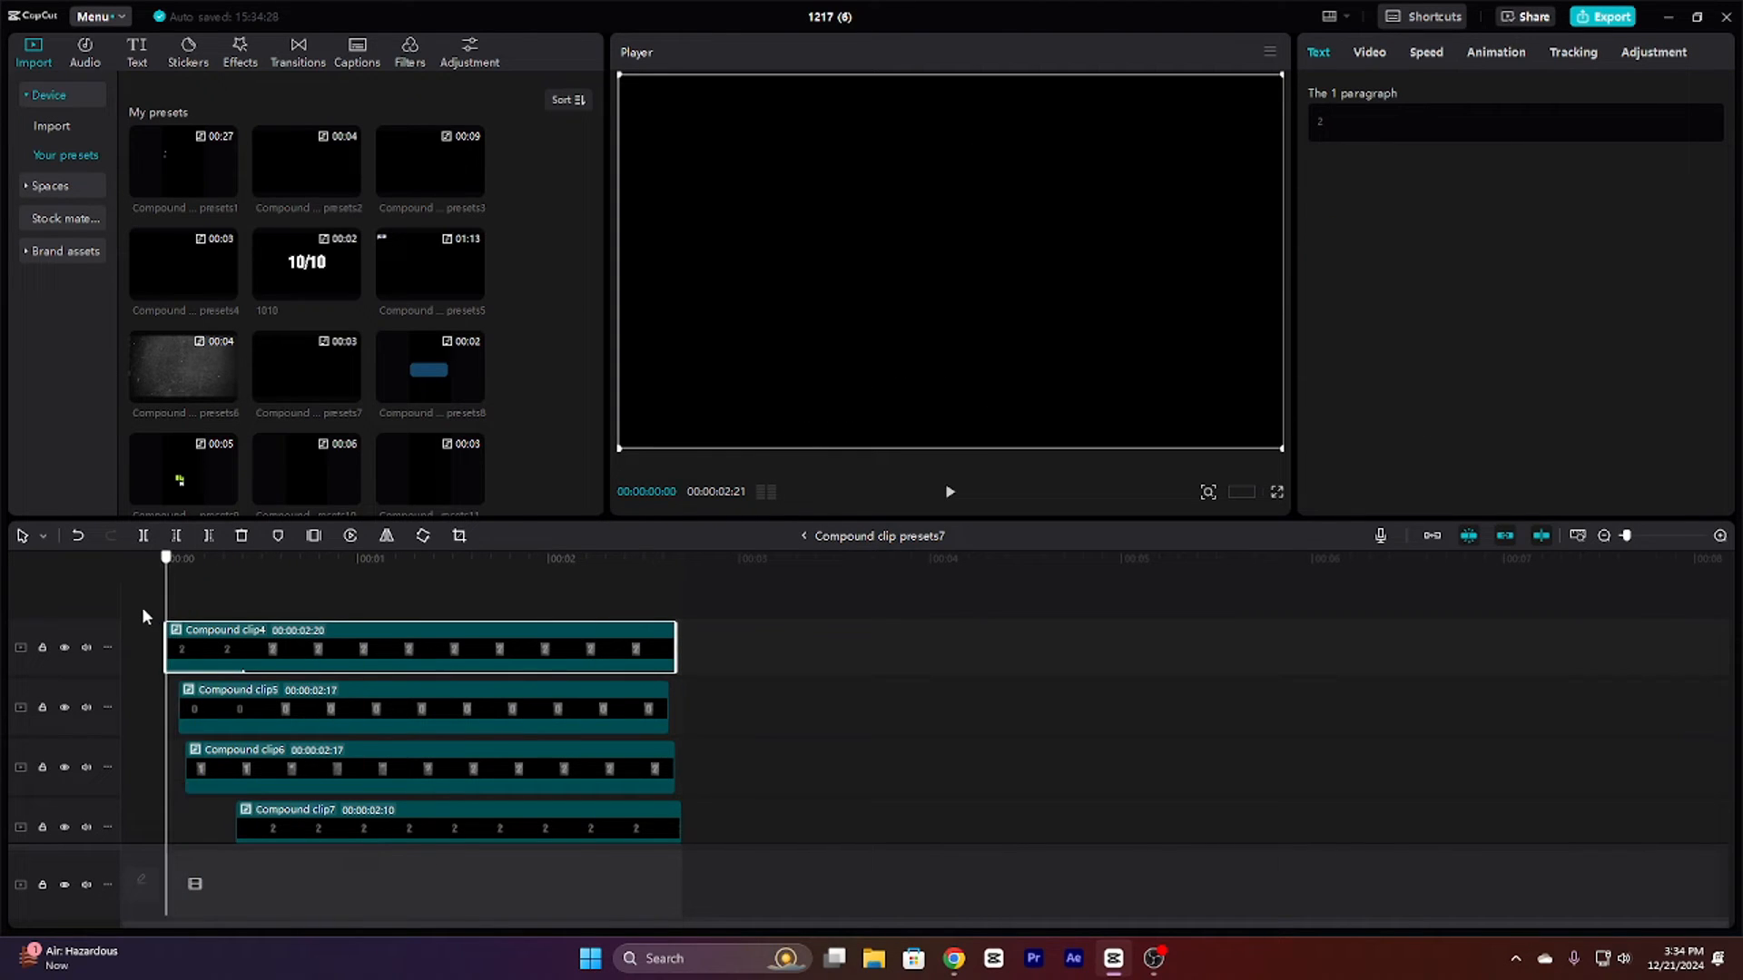
Step: Play and stop the preview of the Compound clip presets7 title animation
click(947, 495)
click(948, 495)
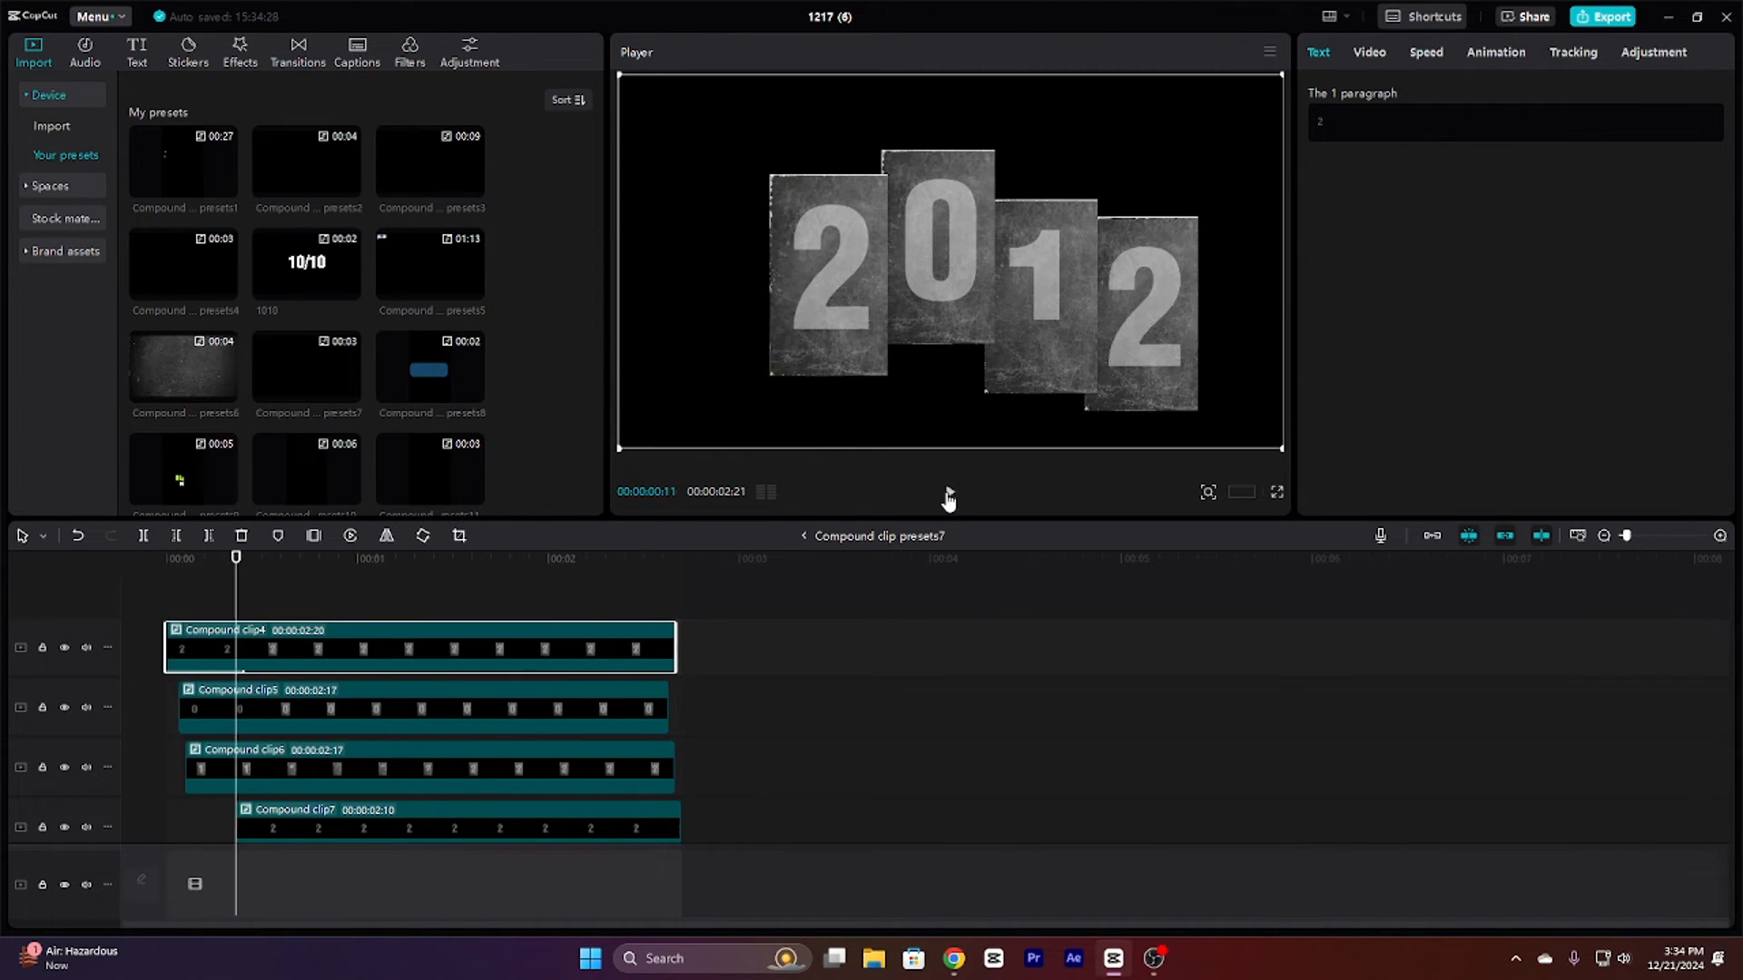
Step: Select Compound clip5, open it to view its text and image layers, and return to Compound clip presets7
click(216, 706)
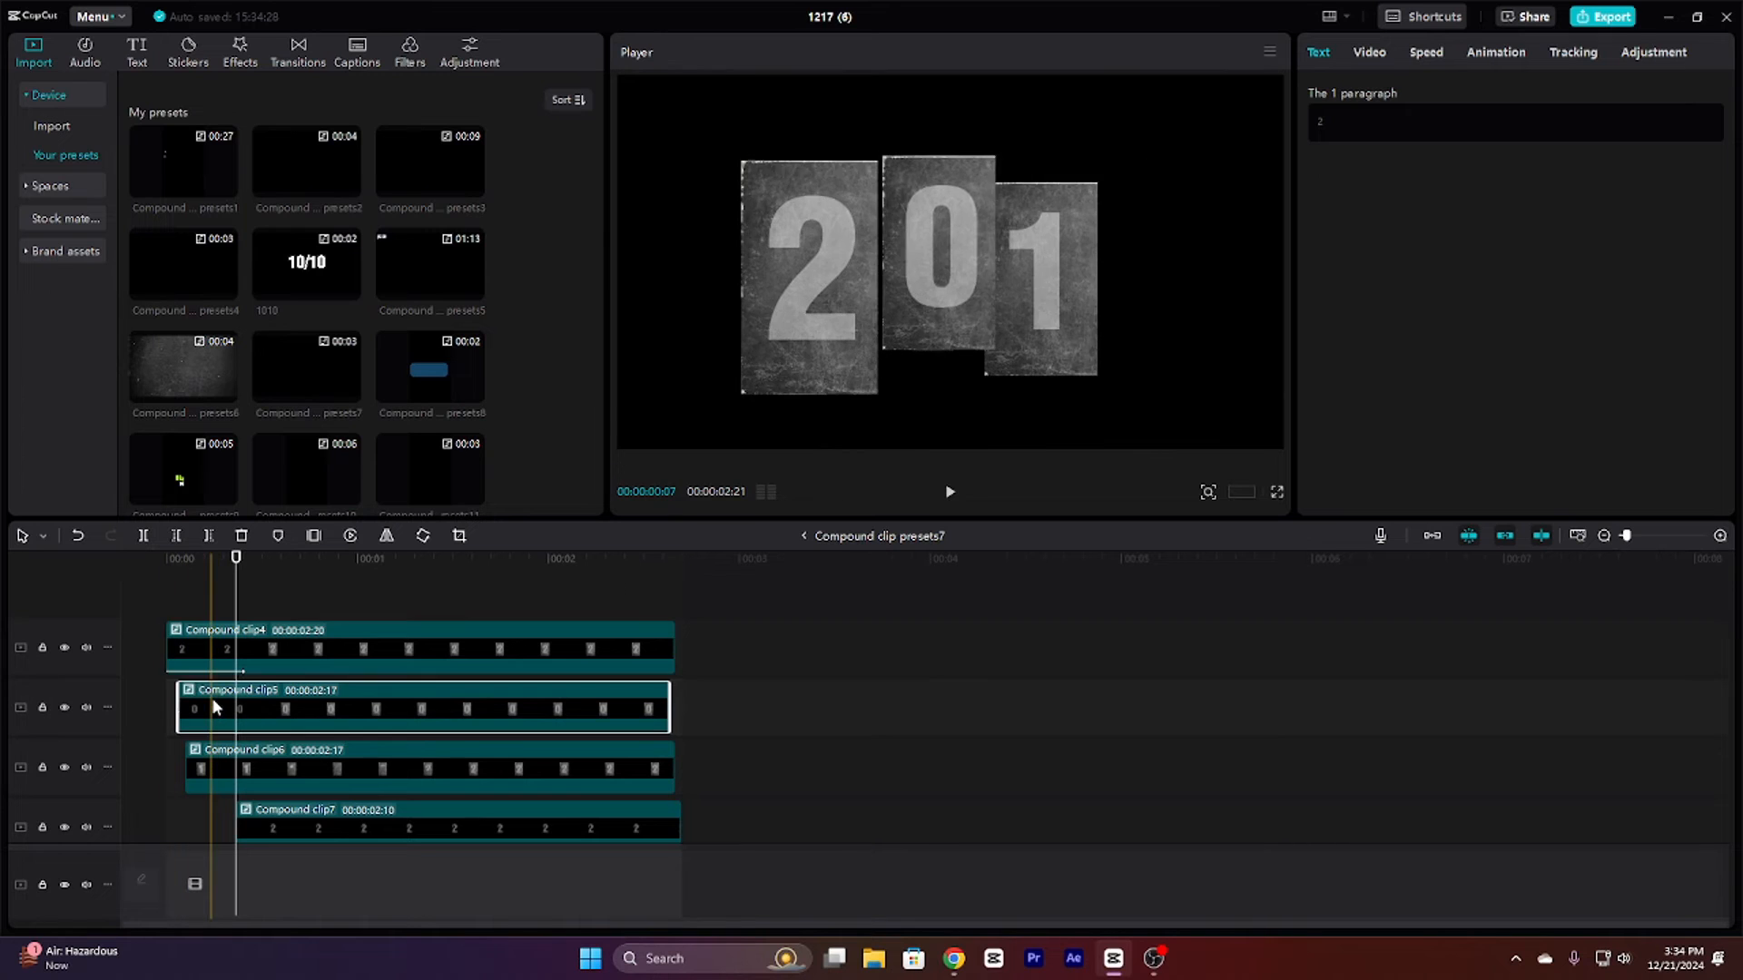
click(176, 759)
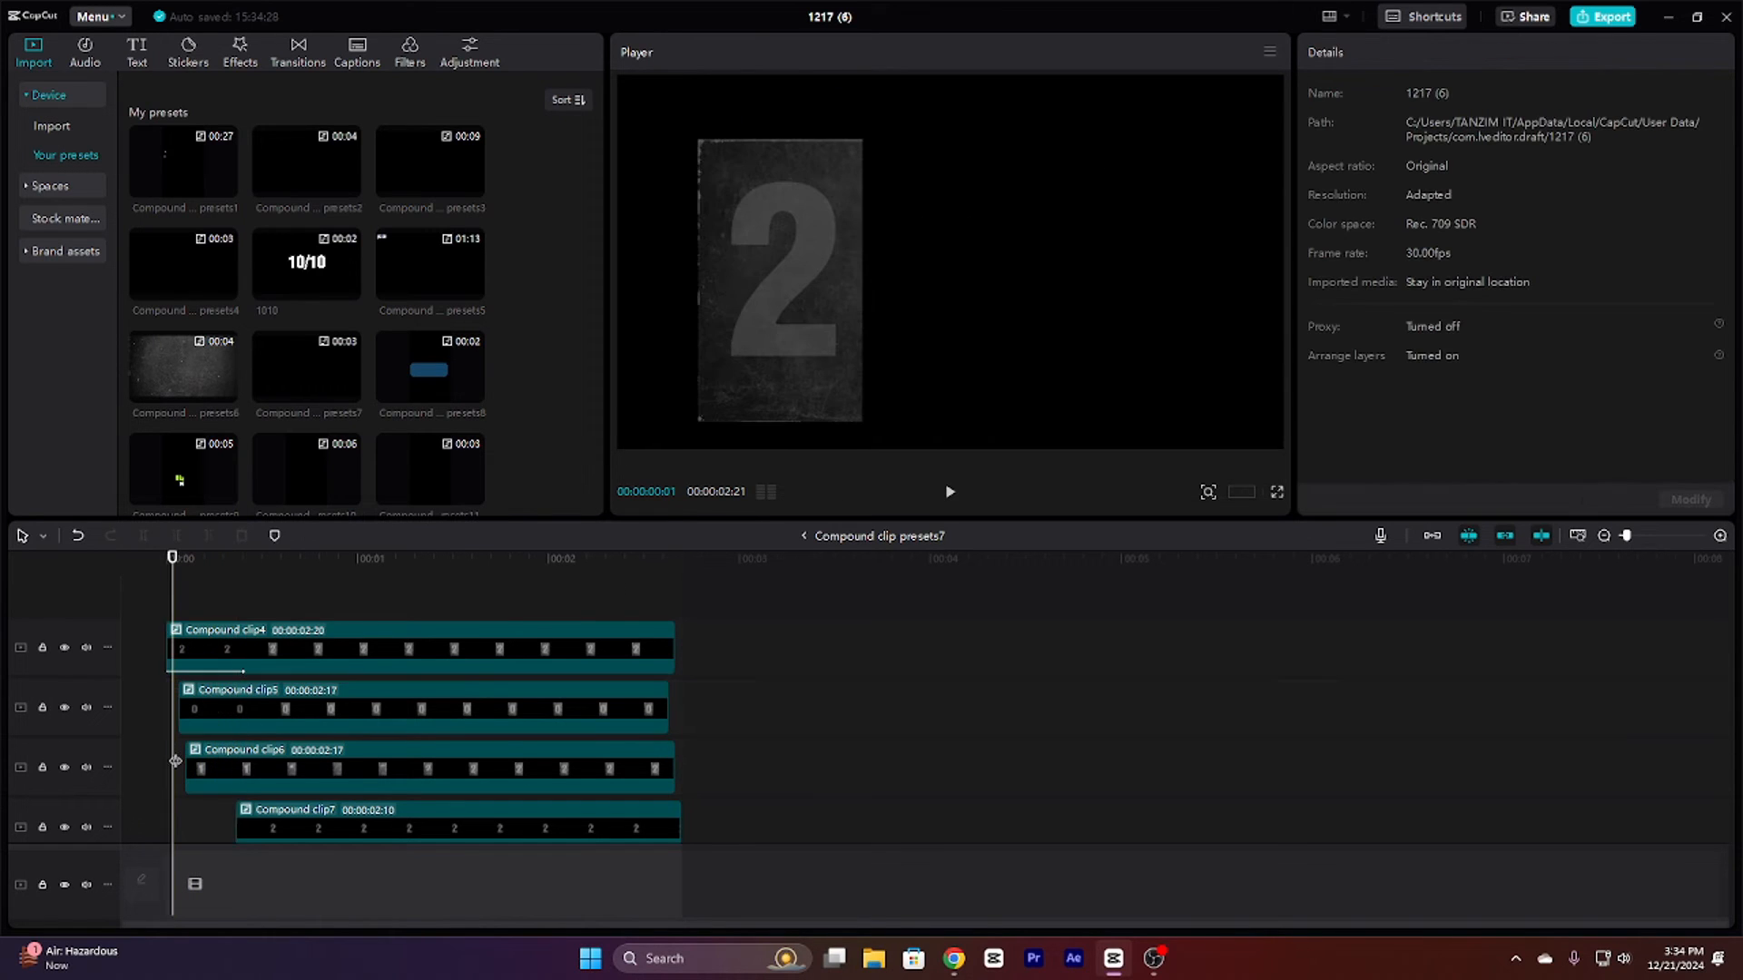
click(205, 719)
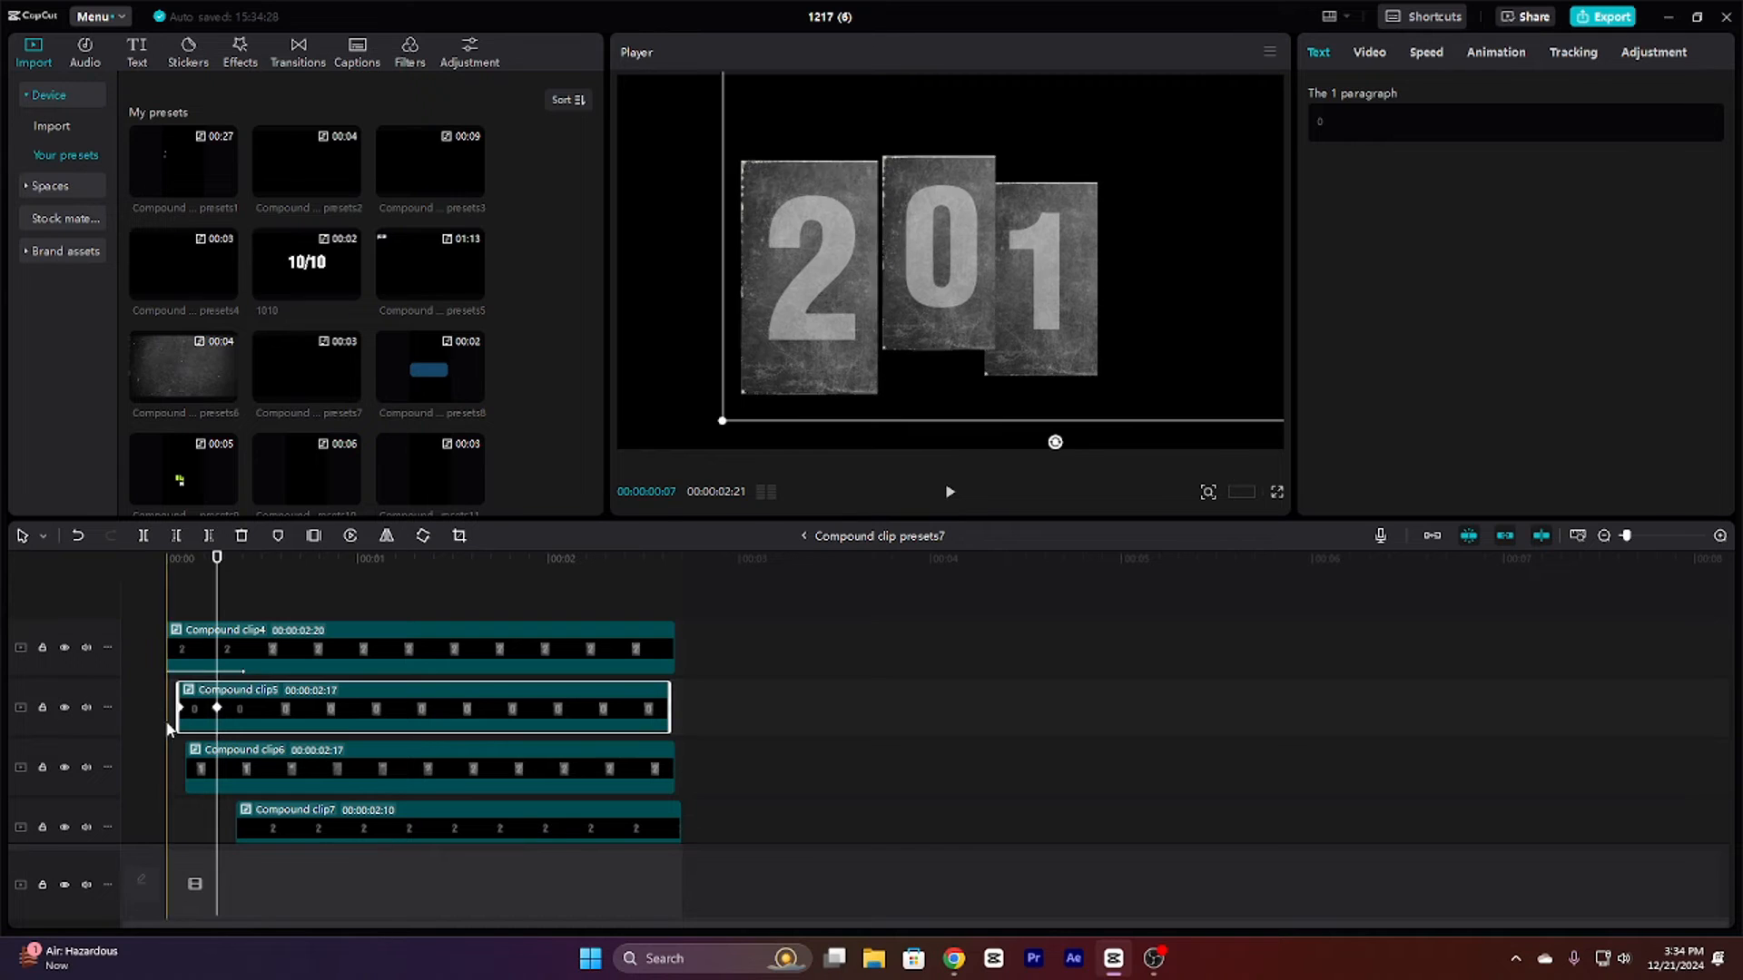
double_click(223, 692)
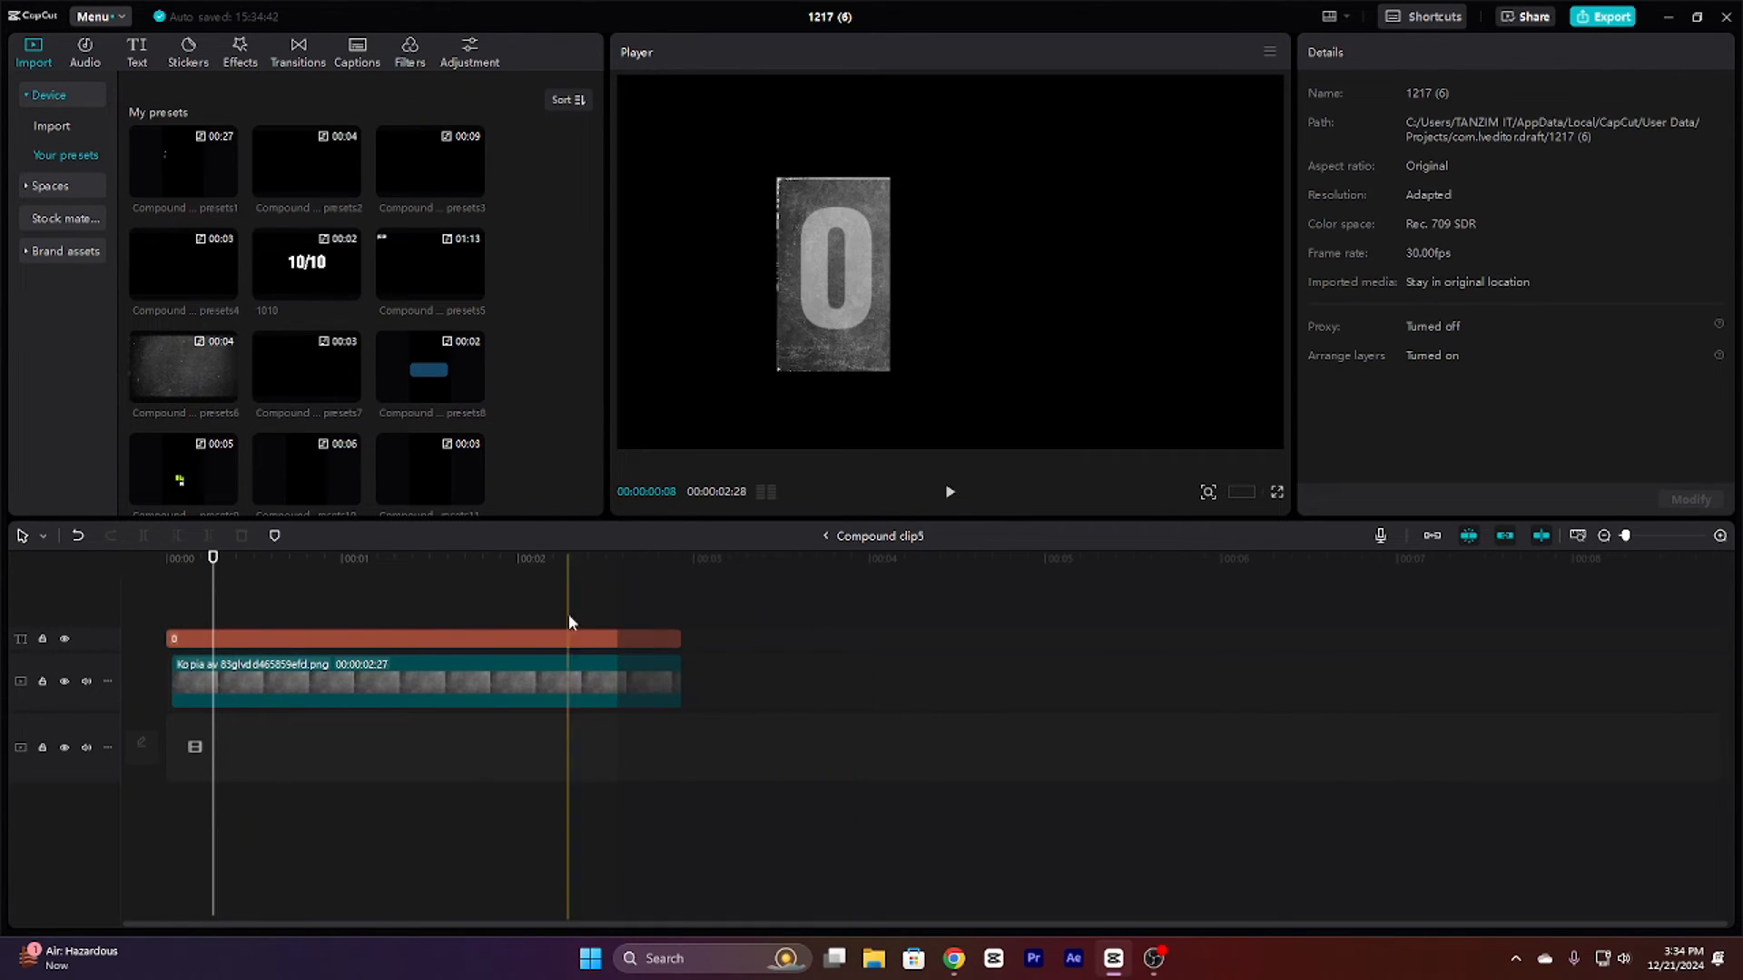
click(825, 536)
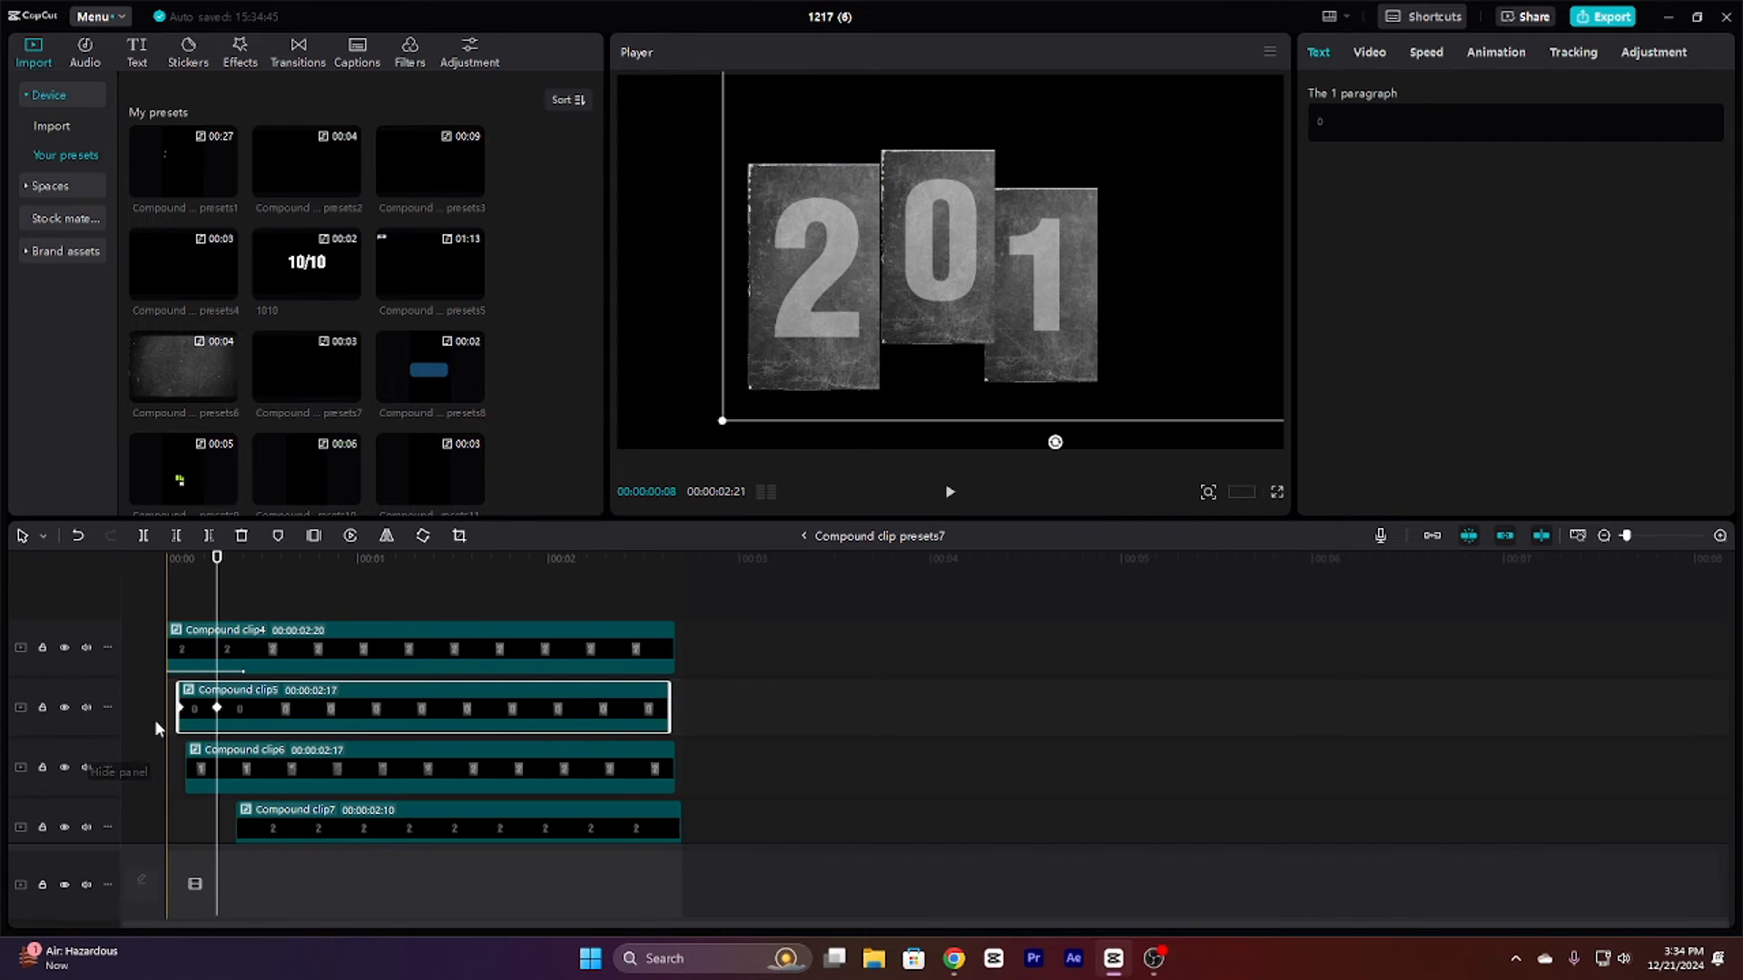
Step: Scrub through Compound clip5's keyframes to examine how the digits animate in one after another
click(182, 753)
click(220, 712)
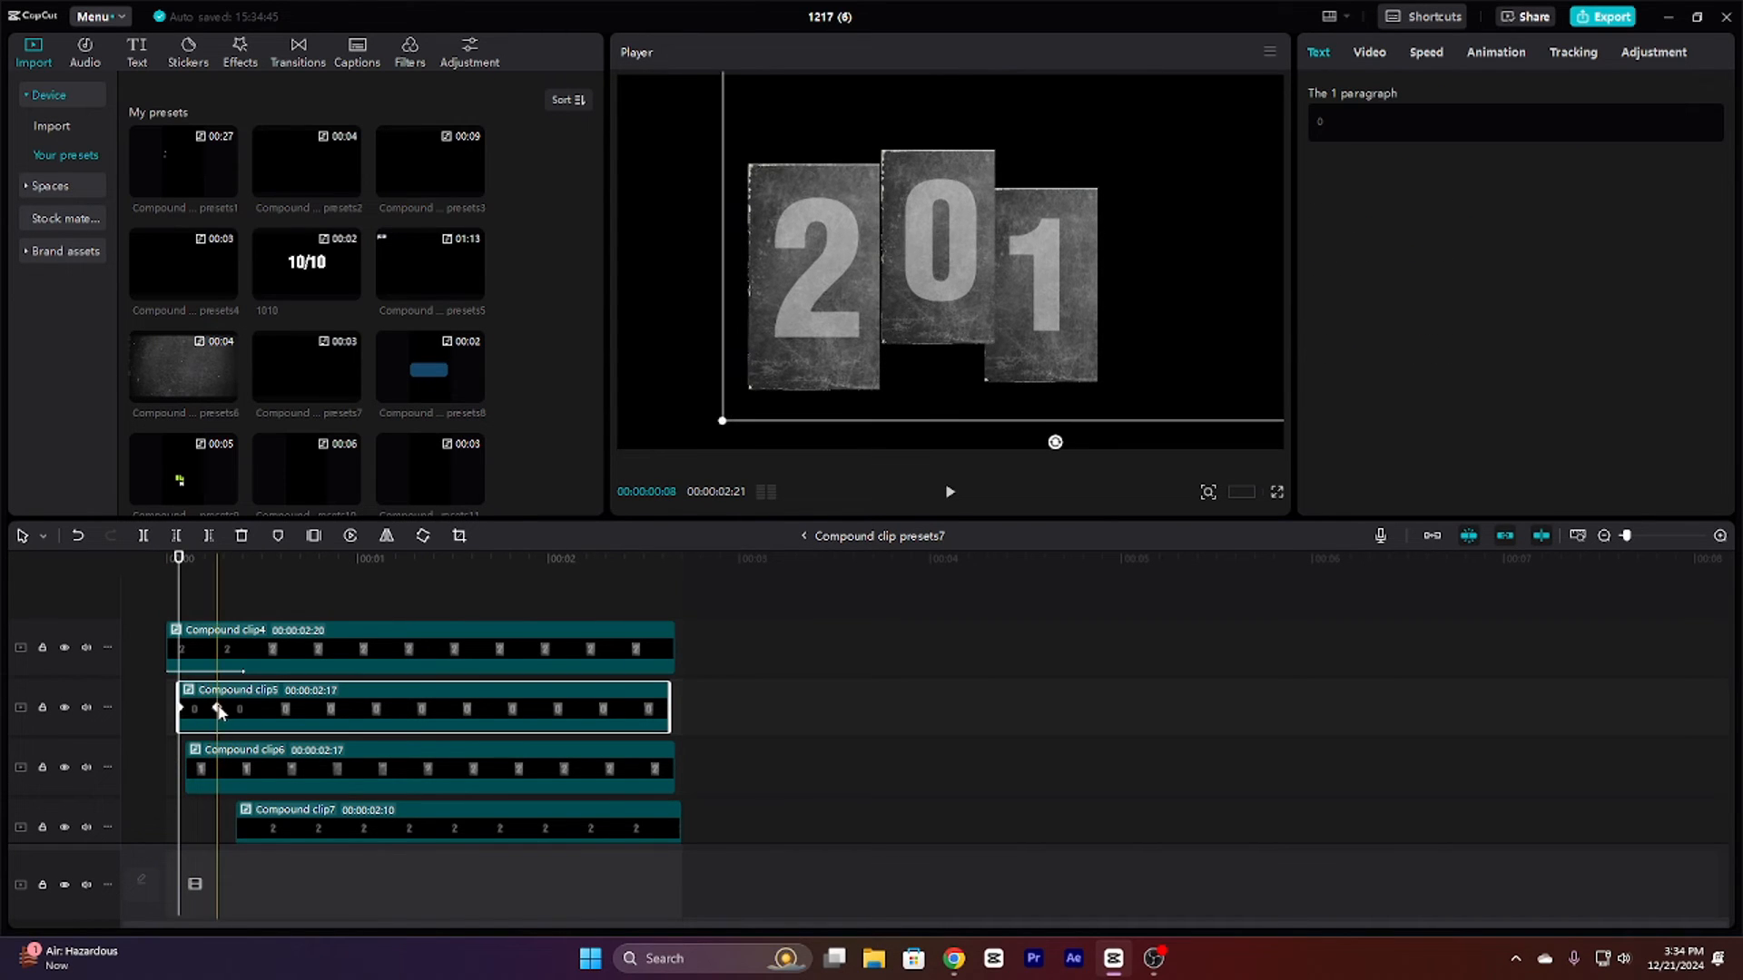
click(218, 708)
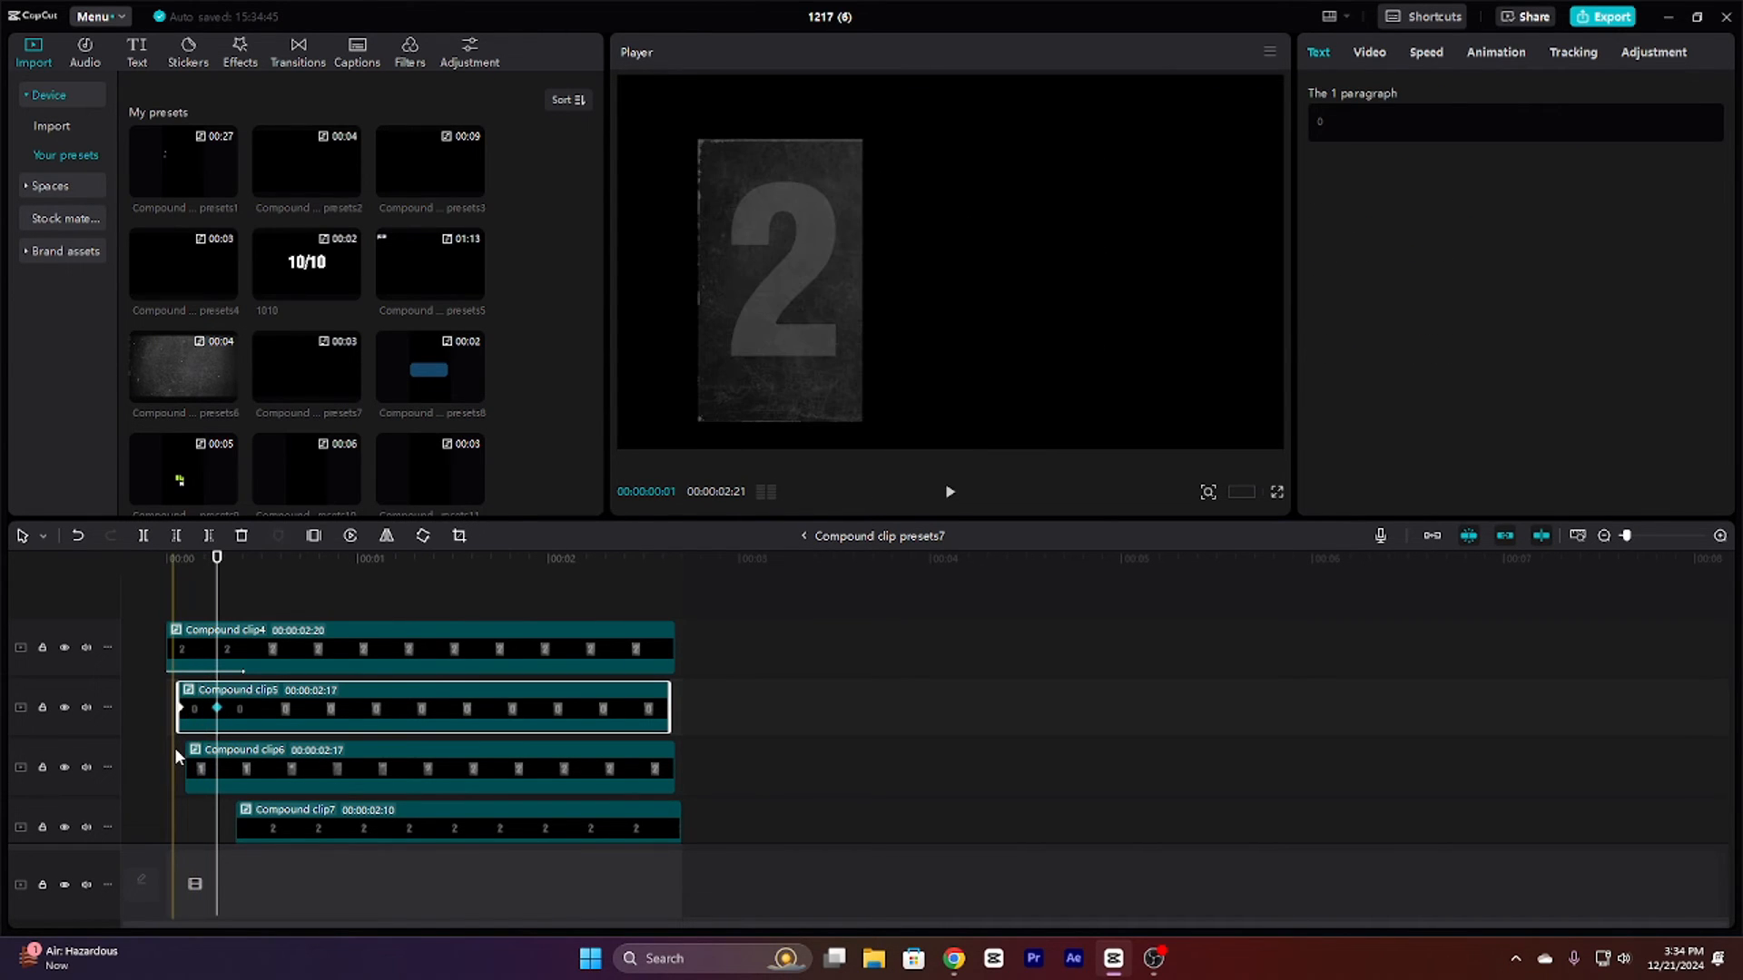
click(175, 748)
click(203, 707)
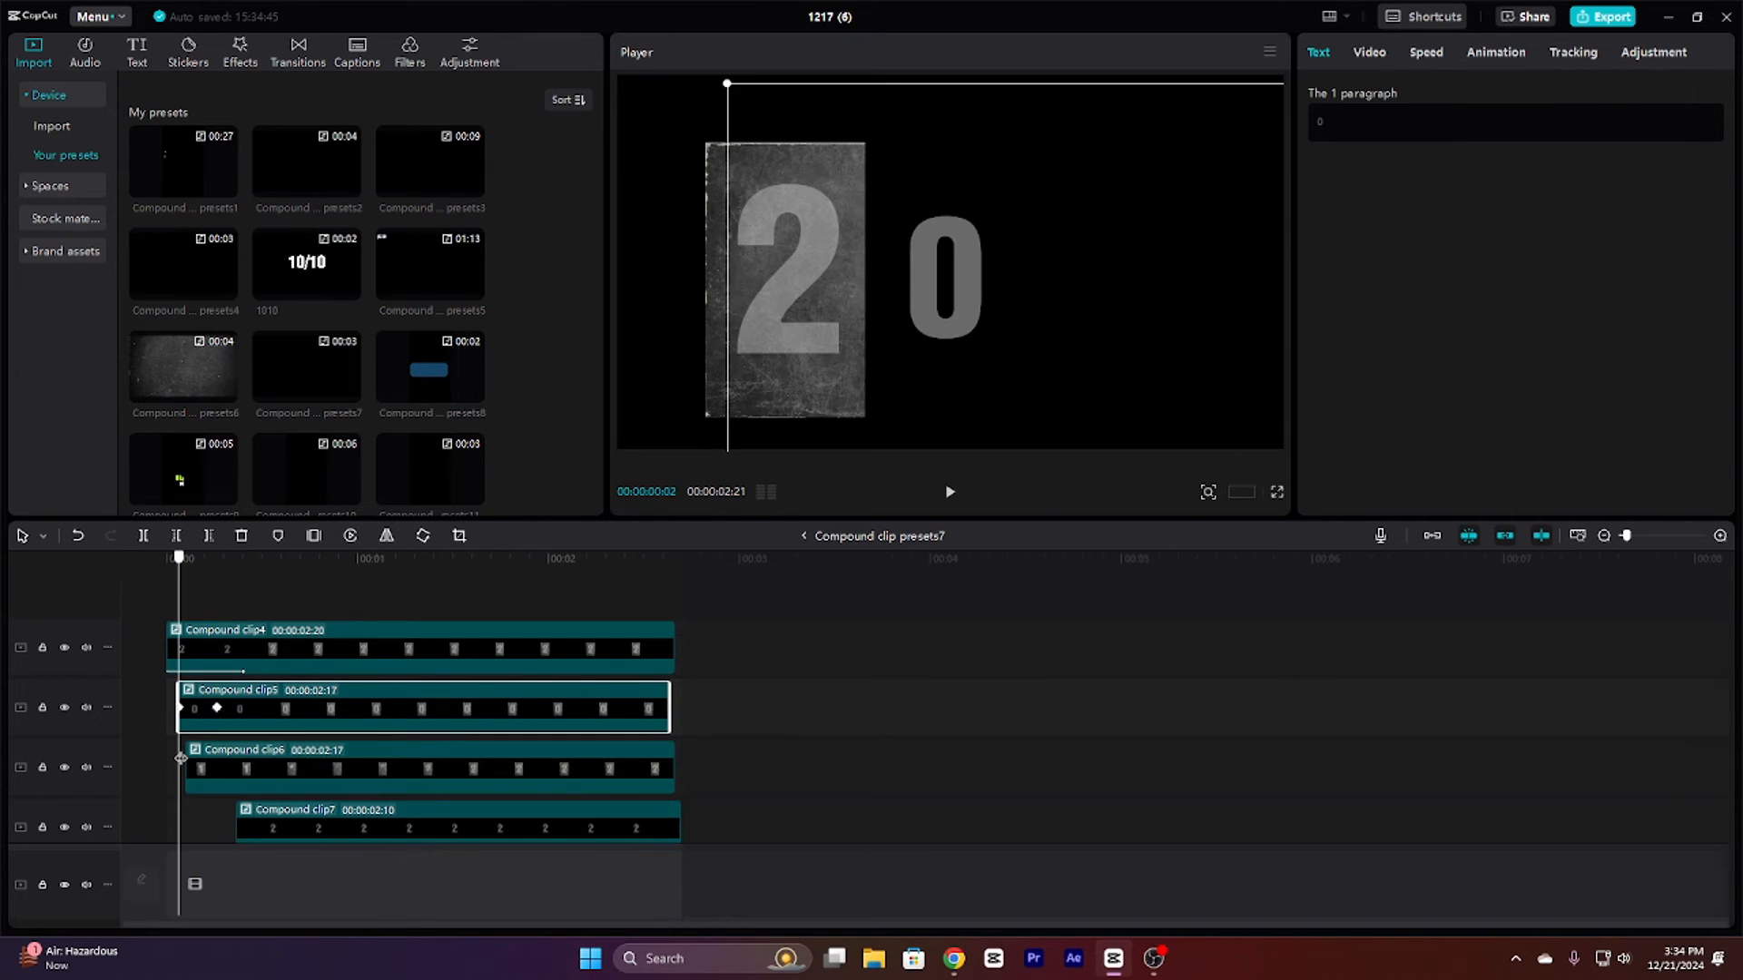
drag(181, 758, 219, 754)
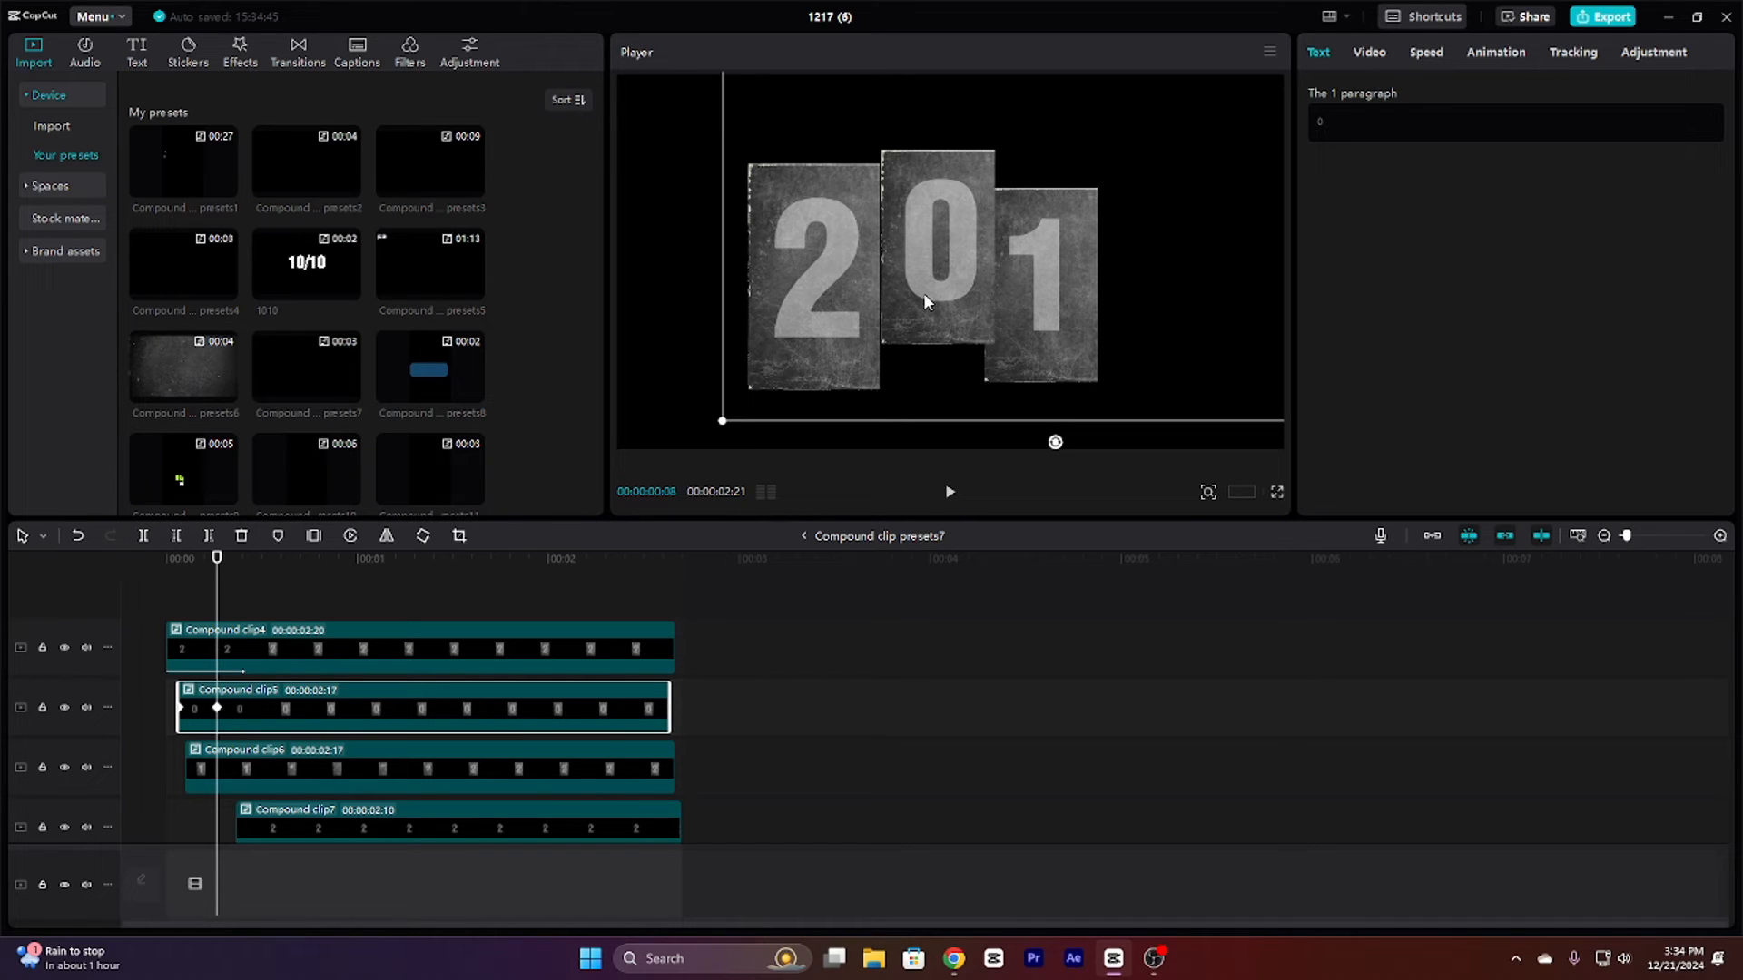
Step: Minimize the editor and the browser, then open the Videos folder from This PC in File Explorer
click(1653, 18)
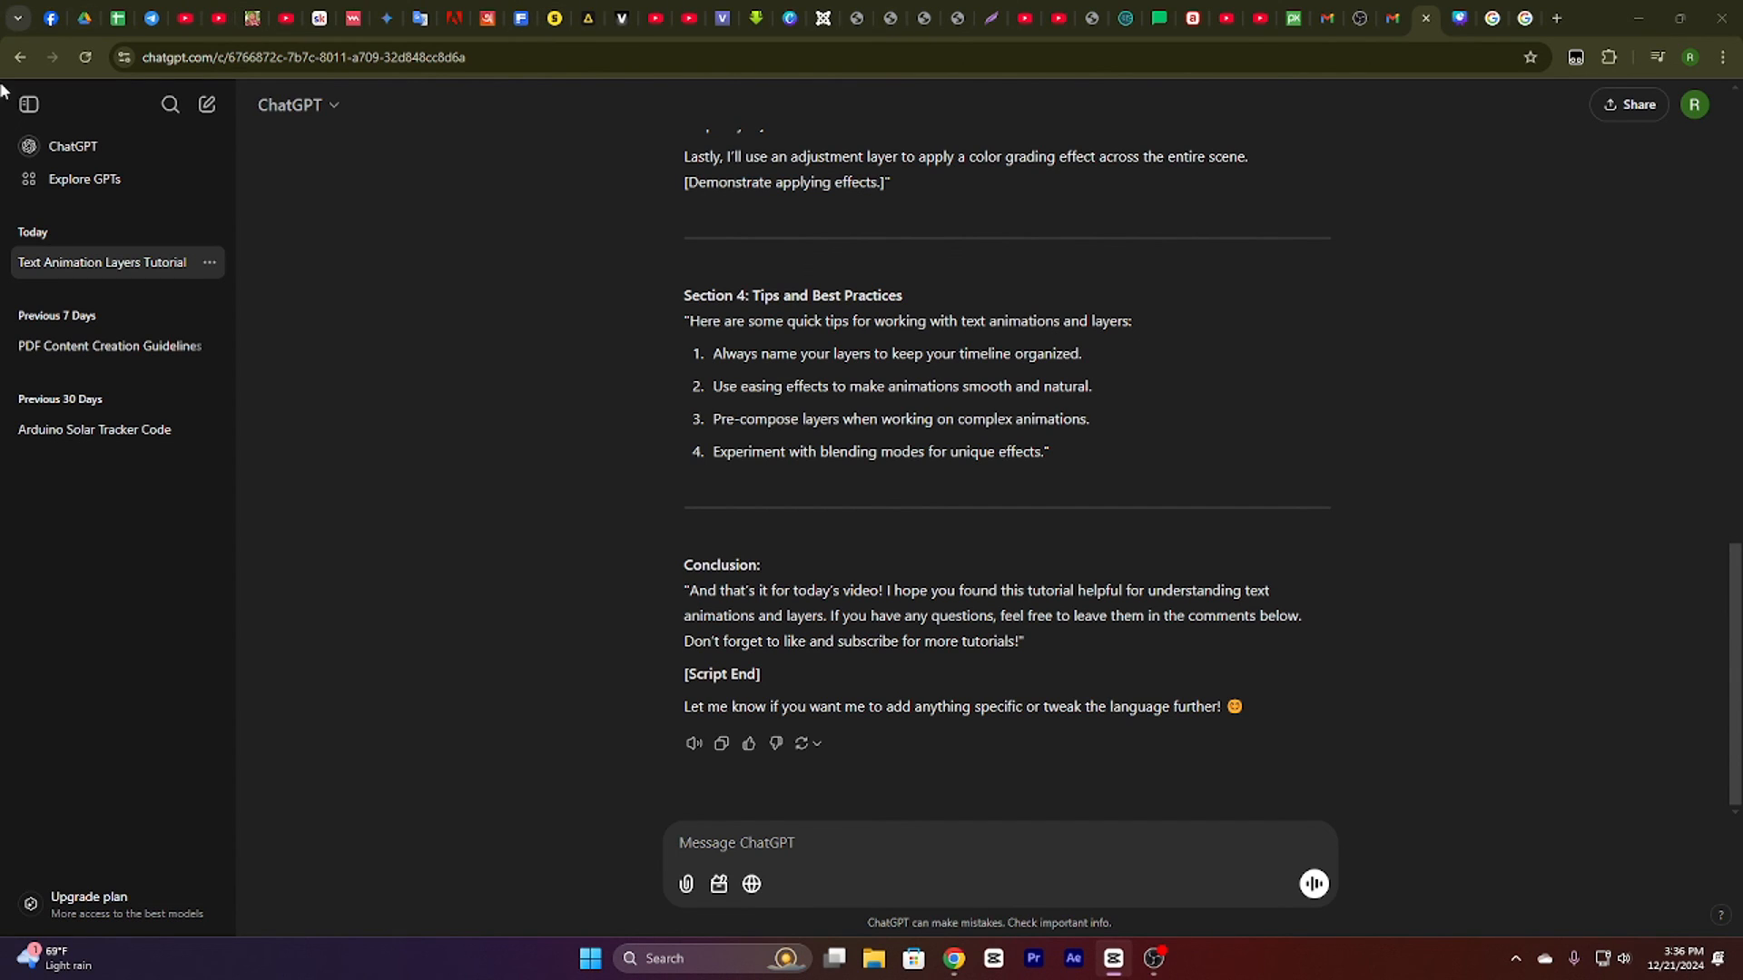
click(1639, 18)
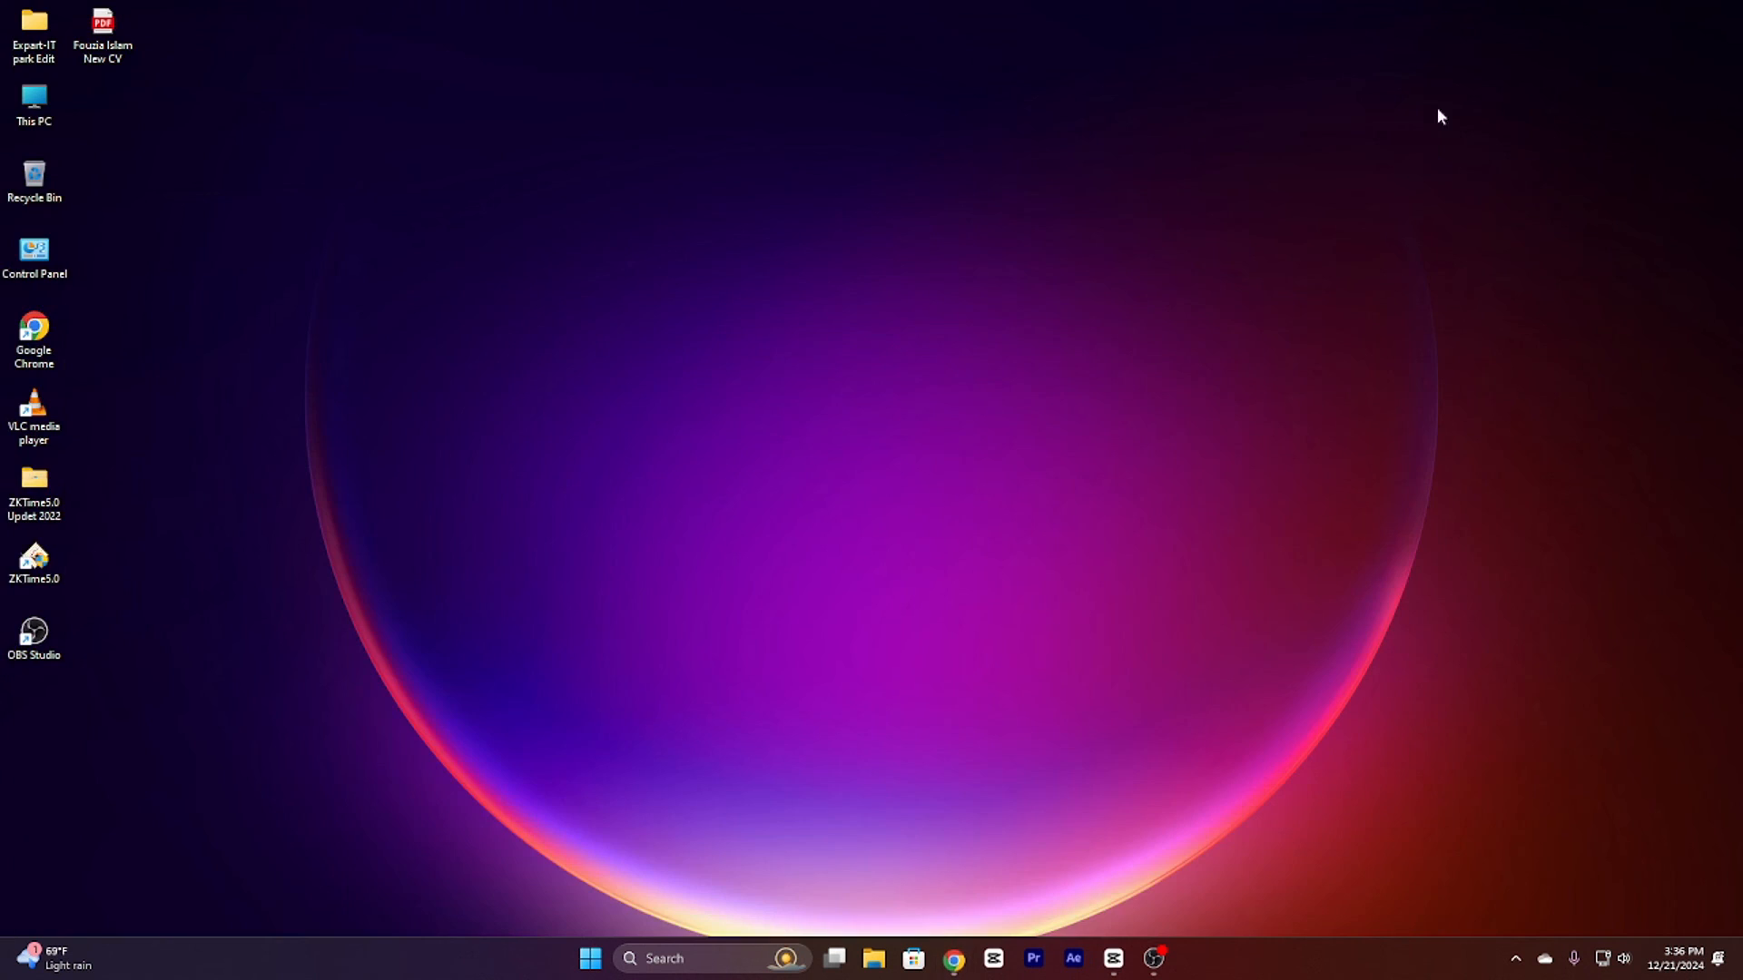
double_click(43, 94)
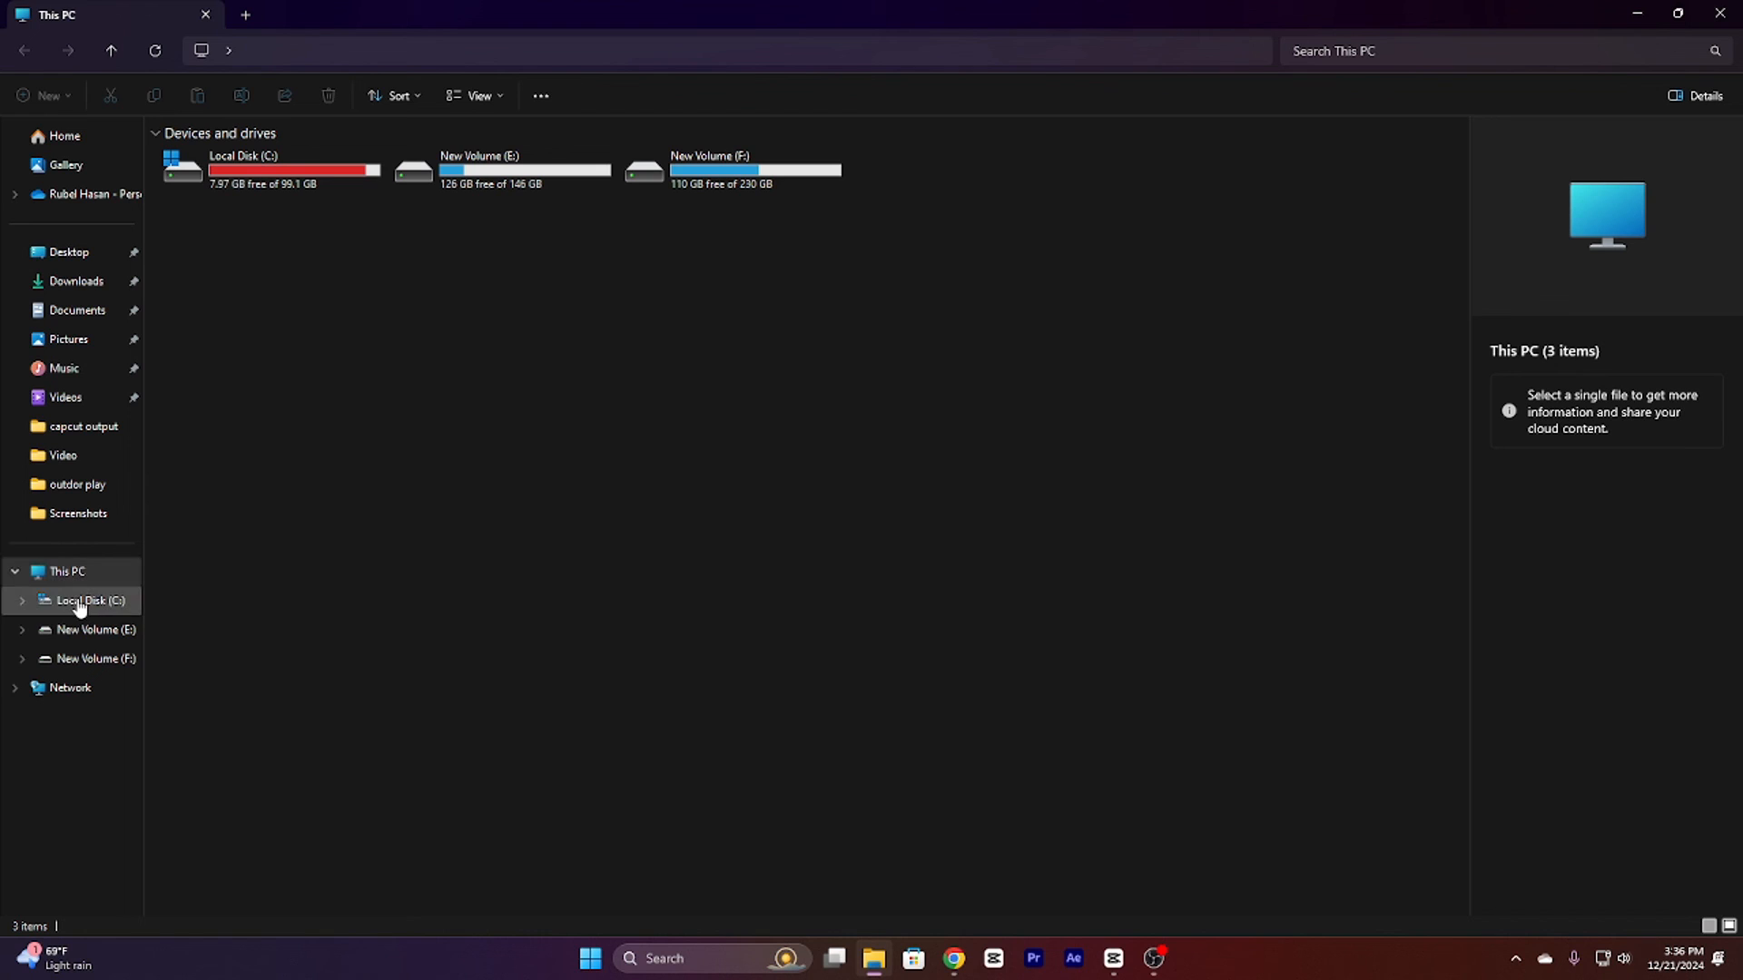
click(72, 397)
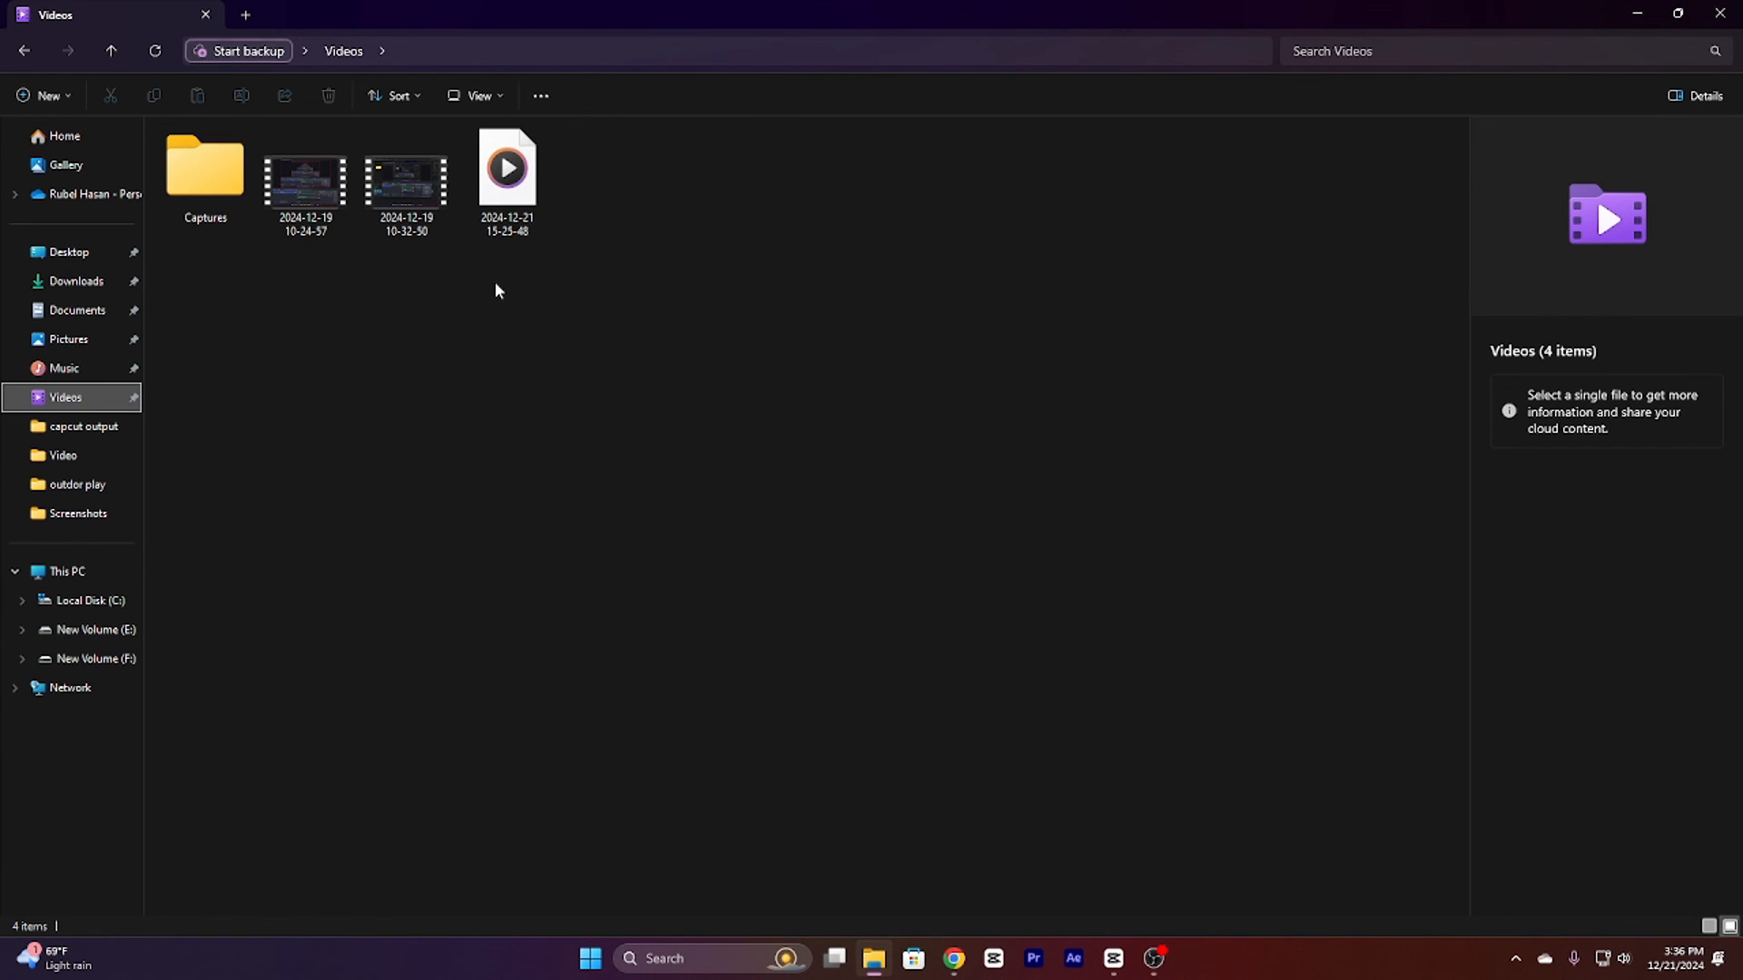
click(1152, 960)
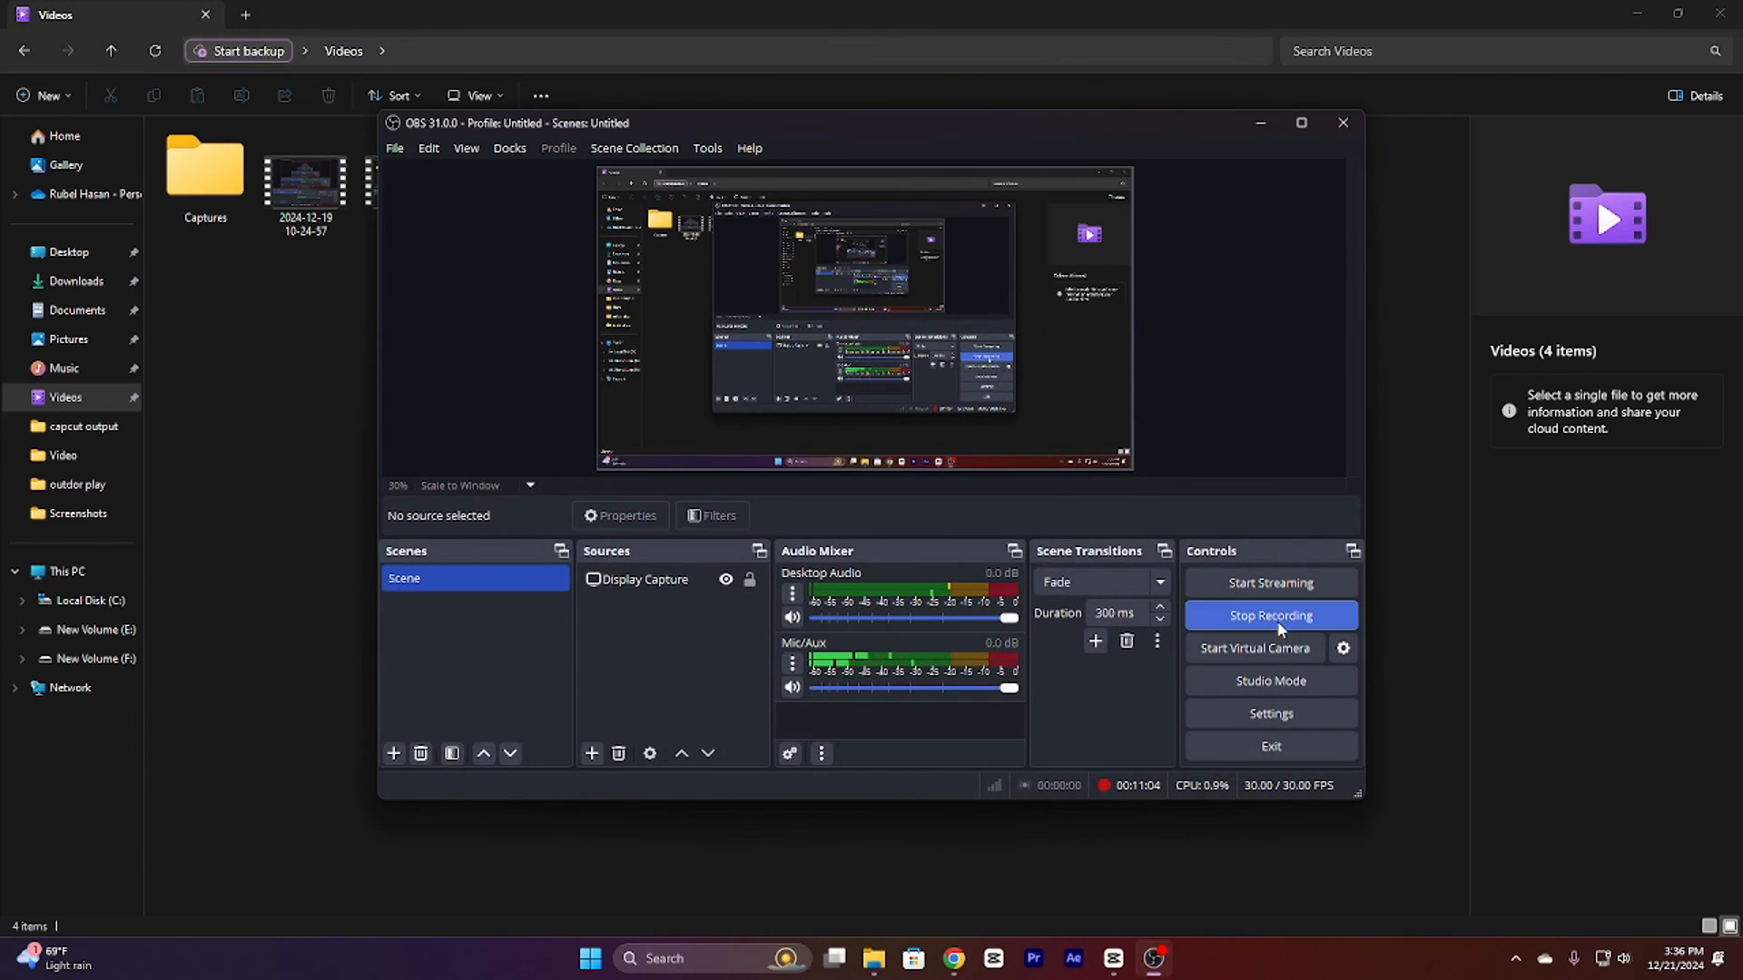